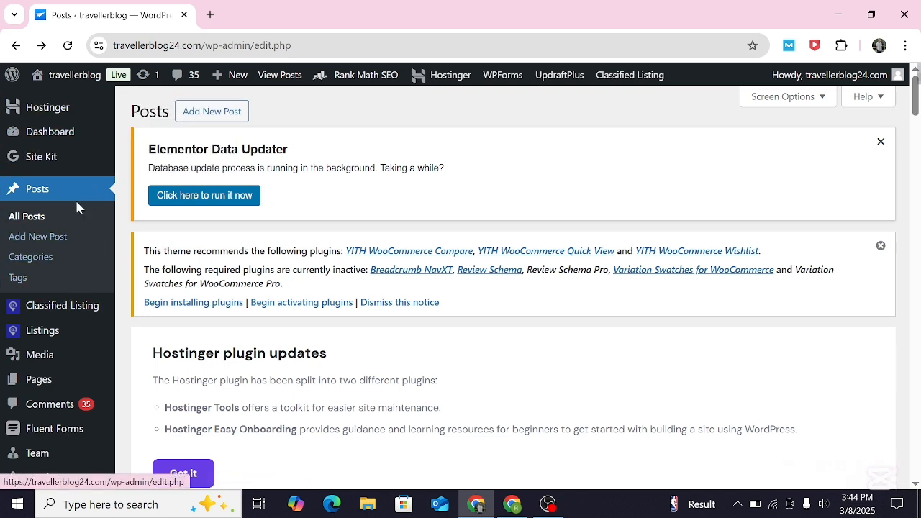
# Find the draft post "Hire Personal Assistant Travel With Me: Jet-Set Stress-Free!" in the posts list and open it for editing.
pyautogui.moveTo(916, 90); pyautogui.dragTo(918, 435)
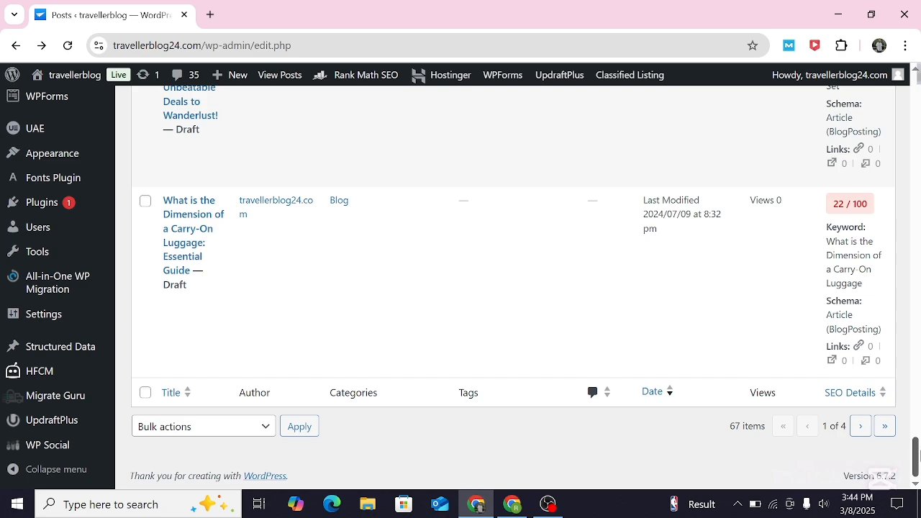
pyautogui.moveTo(918, 452); pyautogui.dragTo(918, 98)
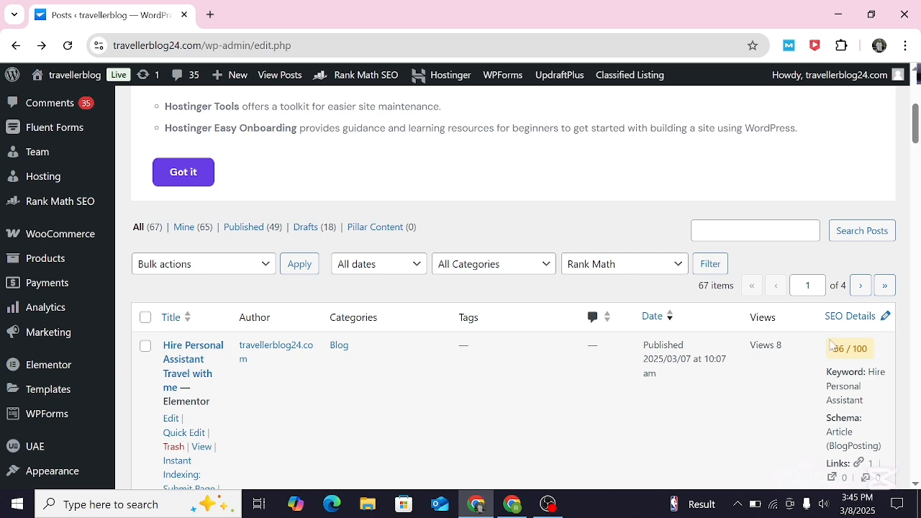
pyautogui.moveTo(918, 128); pyautogui.dragTo(889, 196)
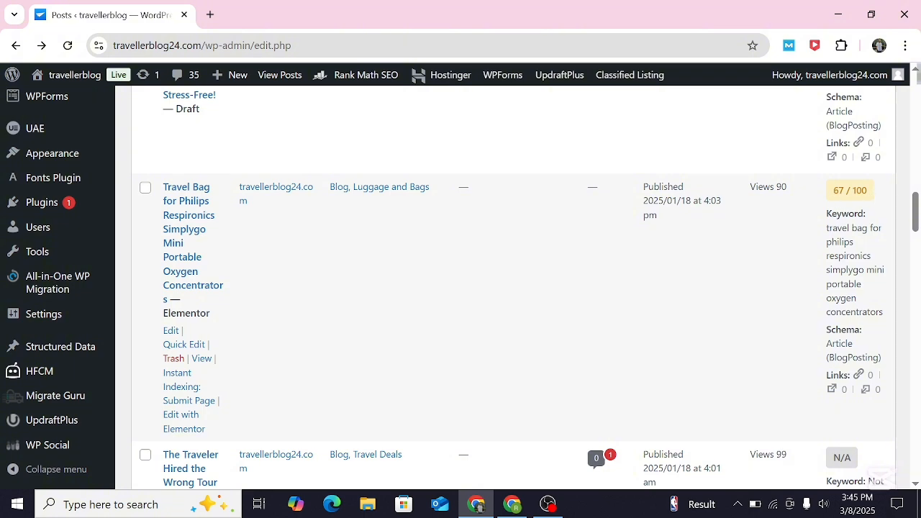
pyautogui.moveTo(917, 215); pyautogui.dragTo(885, 271)
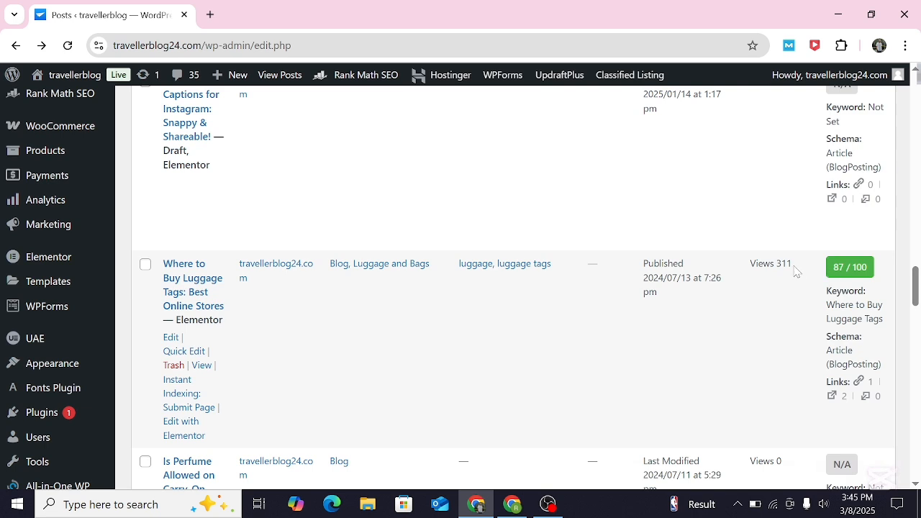
pyautogui.moveTo(800, 269); pyautogui.dragTo(751, 270)
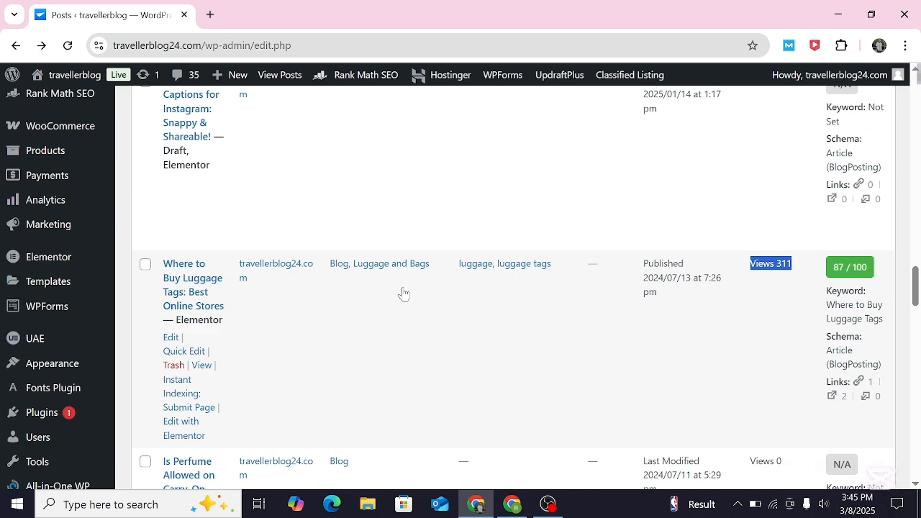
pyautogui.moveTo(915, 286); pyautogui.dragTo(915, 200)
pyautogui.moveTo(166, 284)
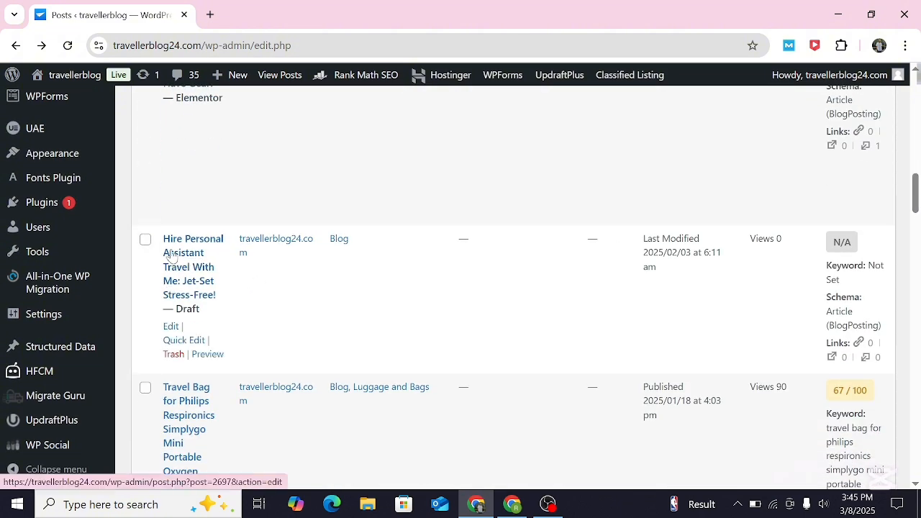
pyautogui.moveTo(201, 309); pyautogui.dragTo(162, 308)
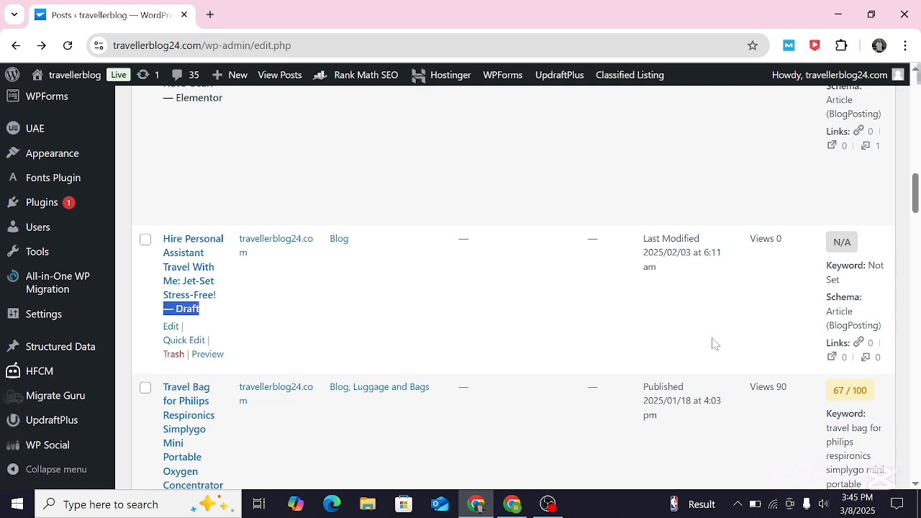
pyautogui.click(203, 258)
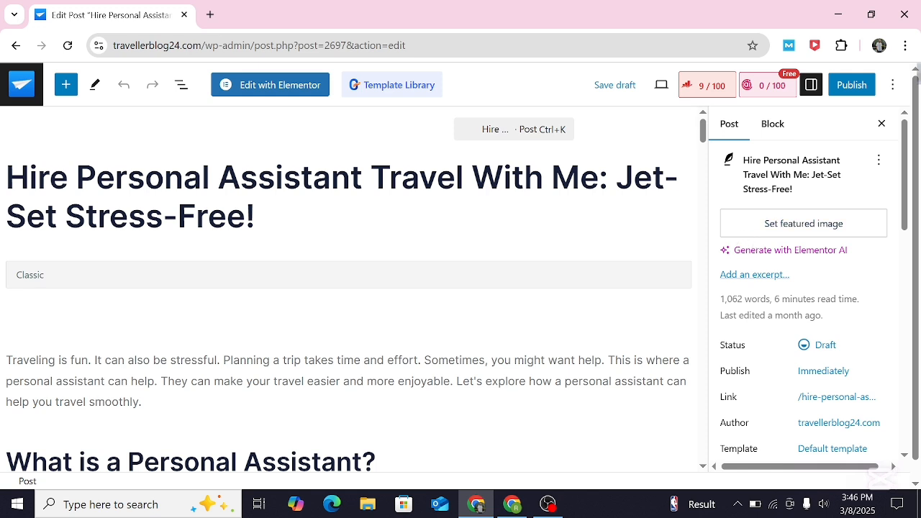
# Copy the full title of the draft post, "Hire Personal Assistant Travel With Me: Jet-Set Stress-Free!".
pyautogui.moveTo(257, 217); pyautogui.dragTo(29, 179)
pyautogui.click(29, 179)
pyautogui.moveTo(257, 217); pyautogui.dragTo(6, 178)
pyautogui.hotkey('ctrl', 'c')
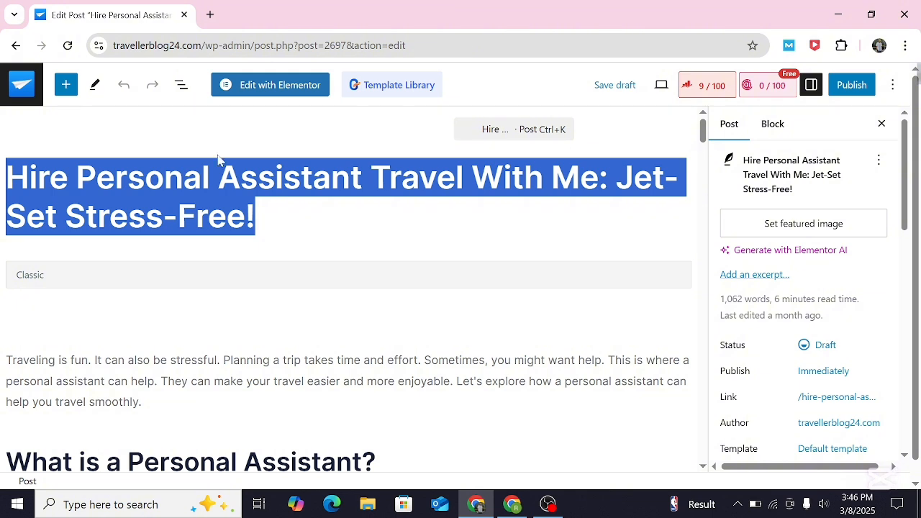
# Search Google Images for the copied post title in a new tab and look through the image results.
pyautogui.click(208, 15)
pyautogui.hotkey('ctrl', 'v')
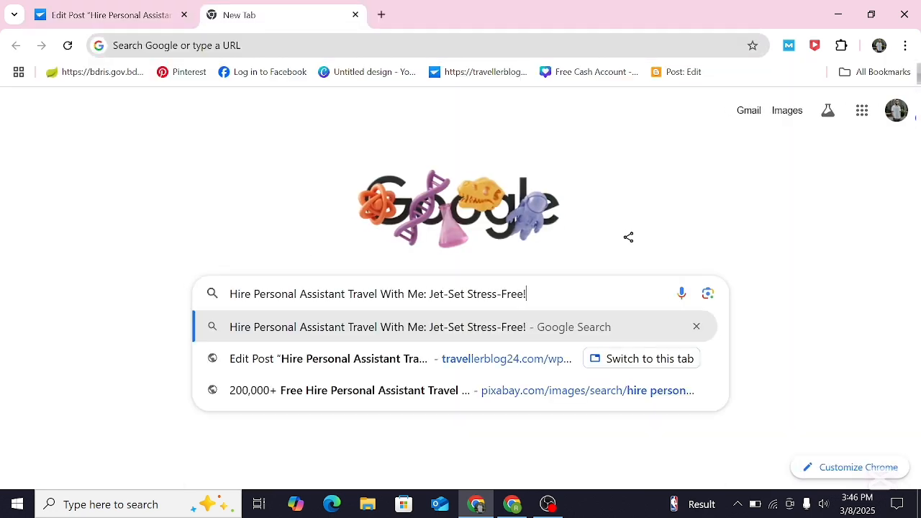
pyautogui.press('Return')
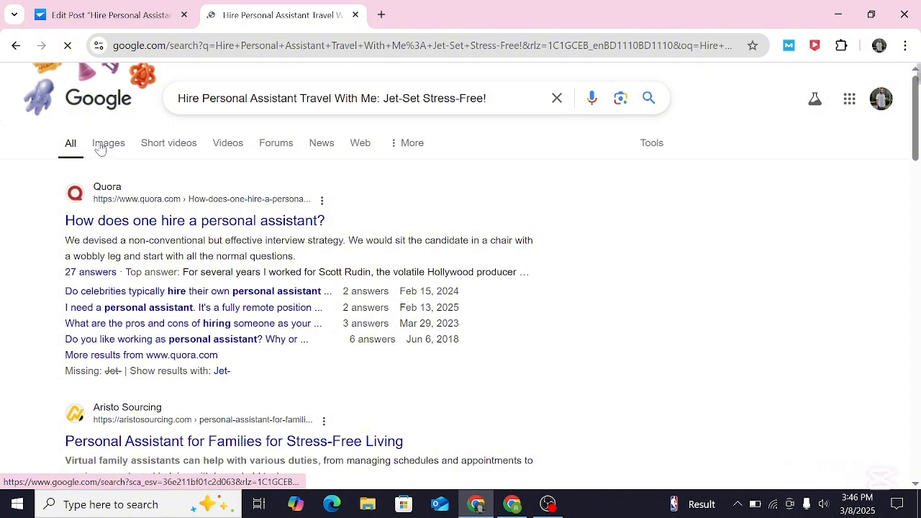
pyautogui.click(101, 148)
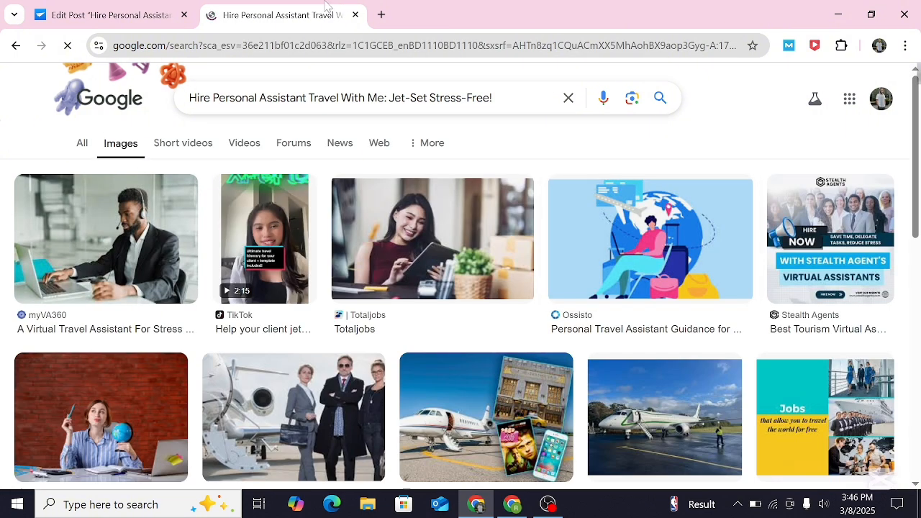
pyautogui.click(108, 12)
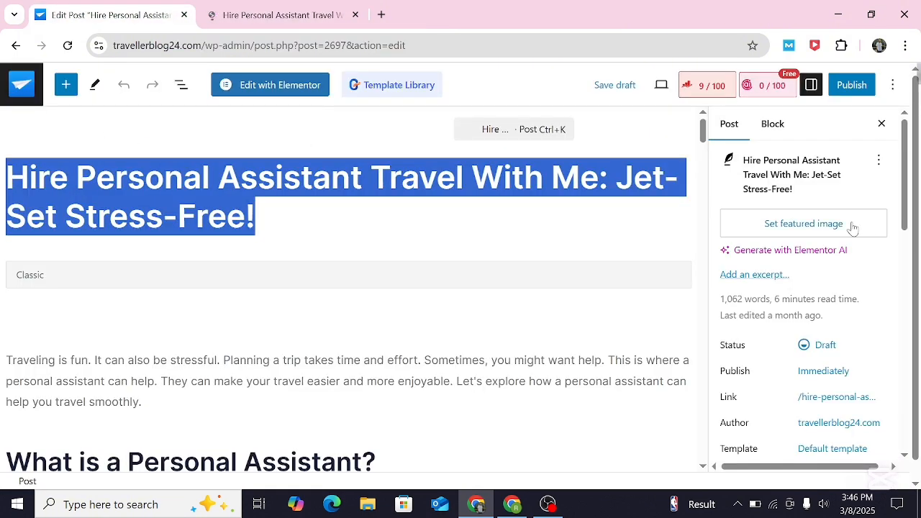
pyautogui.click(277, 14)
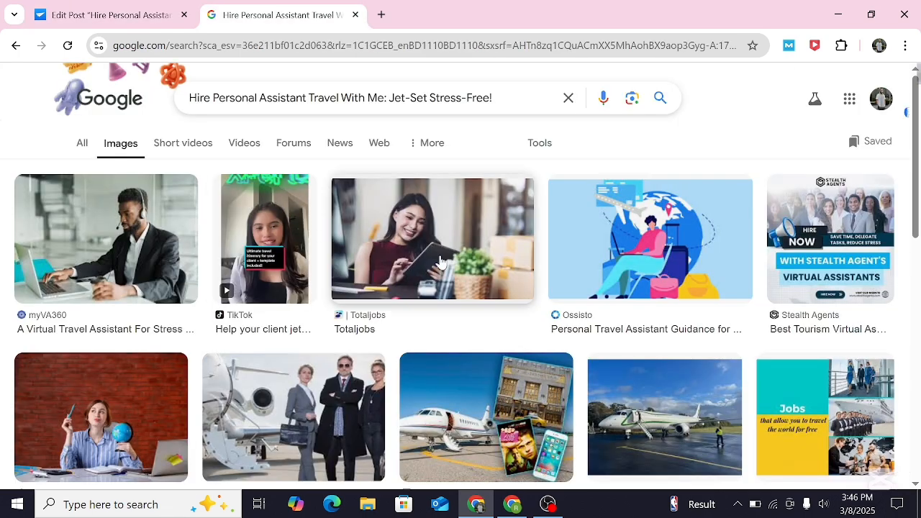
pyautogui.moveTo(919, 104); pyautogui.dragTo(918, 129)
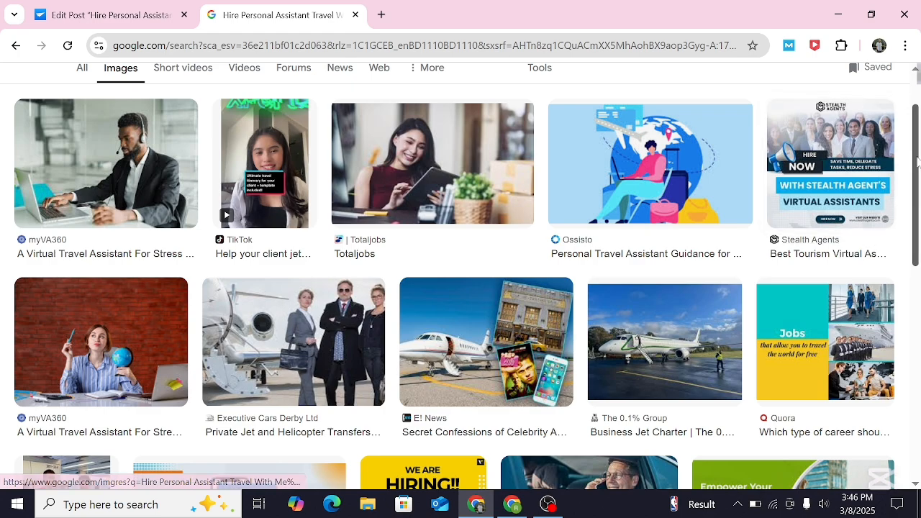
pyautogui.scroll(-2, 905, 225)
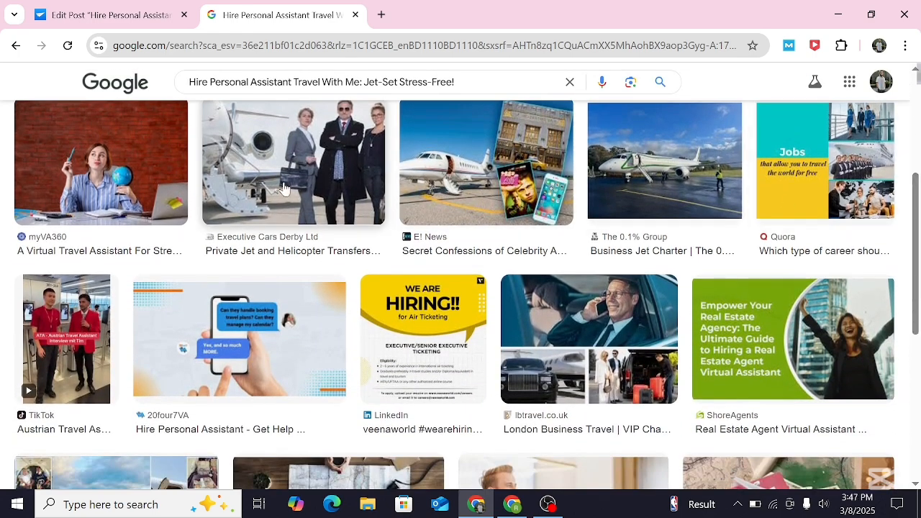
pyautogui.scroll(3, 472, 66)
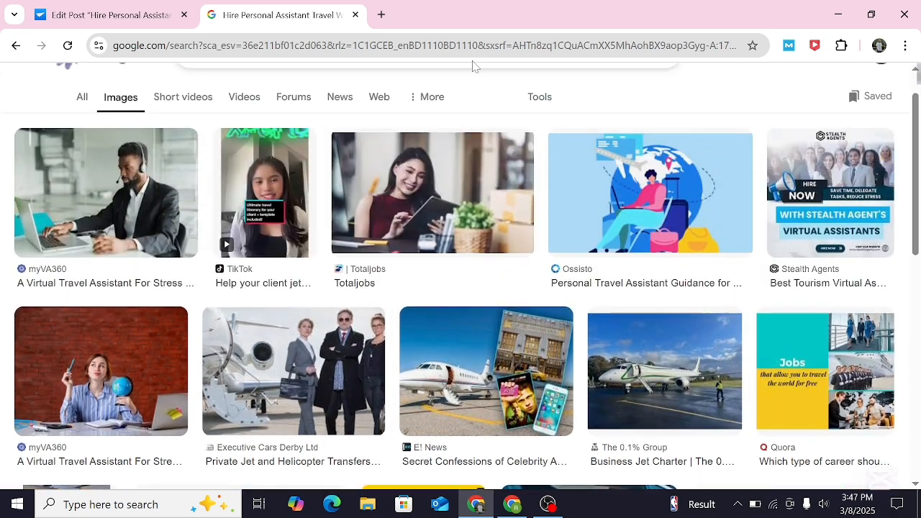
# Find the Pixabay website through a Google search in a new tab and open it.
pyautogui.click(382, 15)
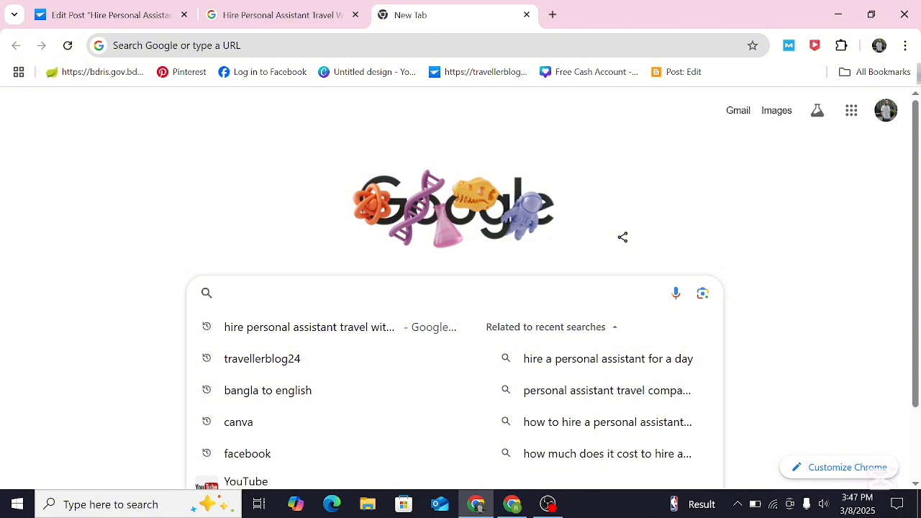
pyautogui.write('pi')
pyautogui.press('Return')
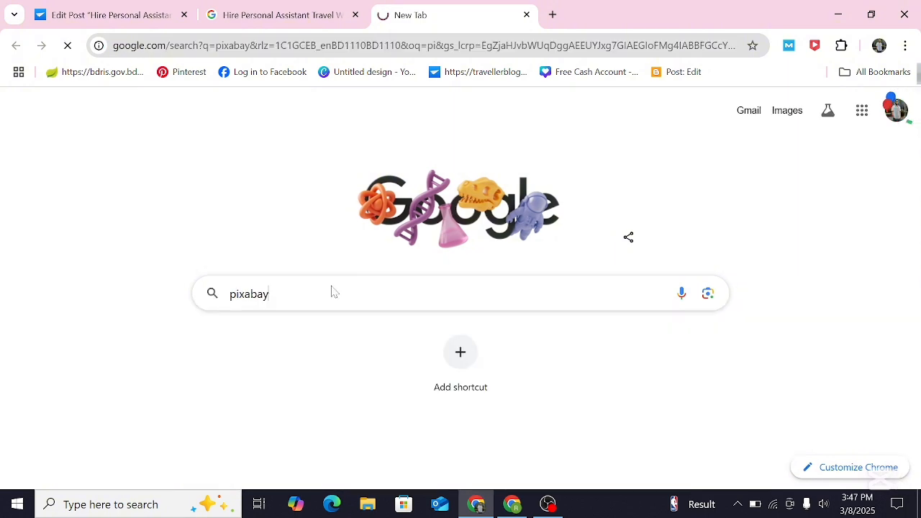
pyautogui.click(181, 225)
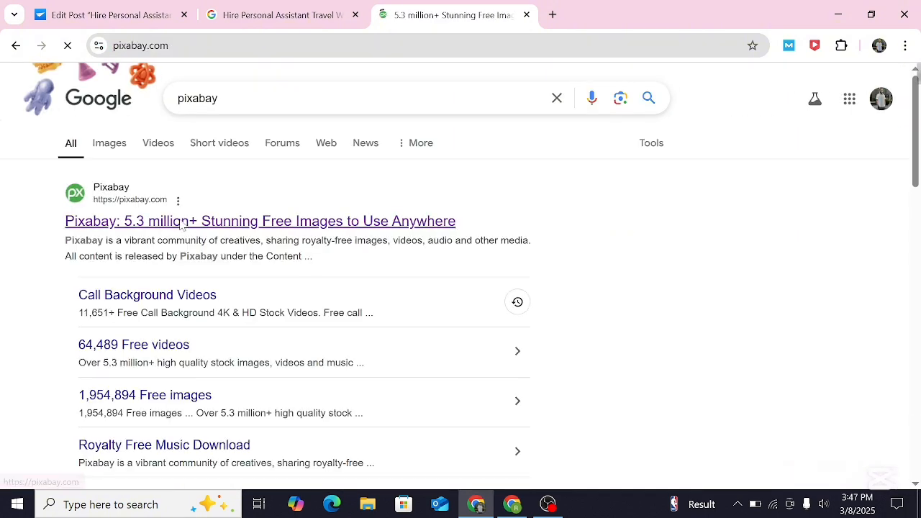
# Search Pixabay for the copied post title and look through the royalty-free images.
pyautogui.click(187, 278)
pyautogui.hotkey('ctrl', 'v')
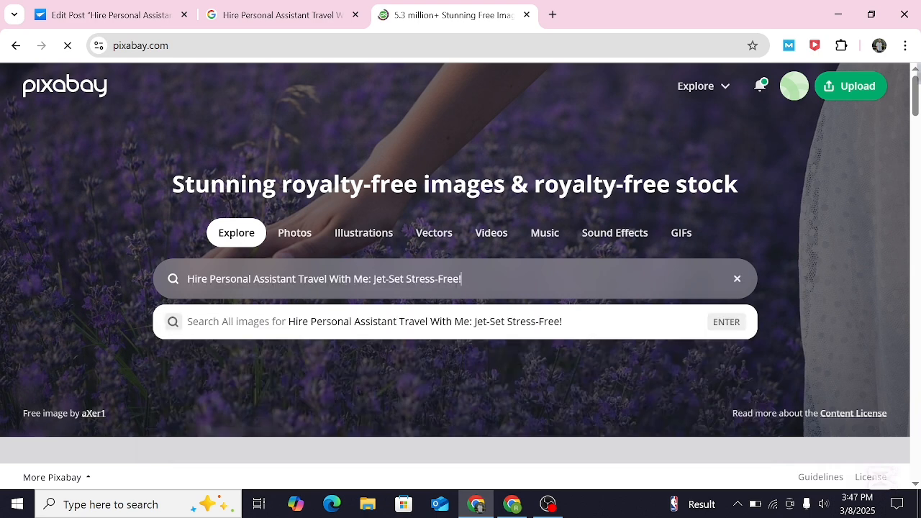
pyautogui.press('Return')
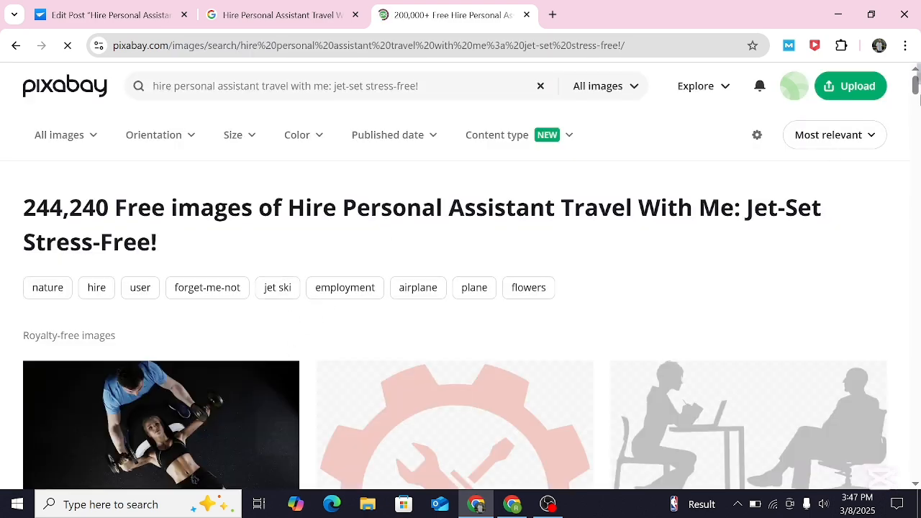
pyautogui.scroll(-3, 915, 105)
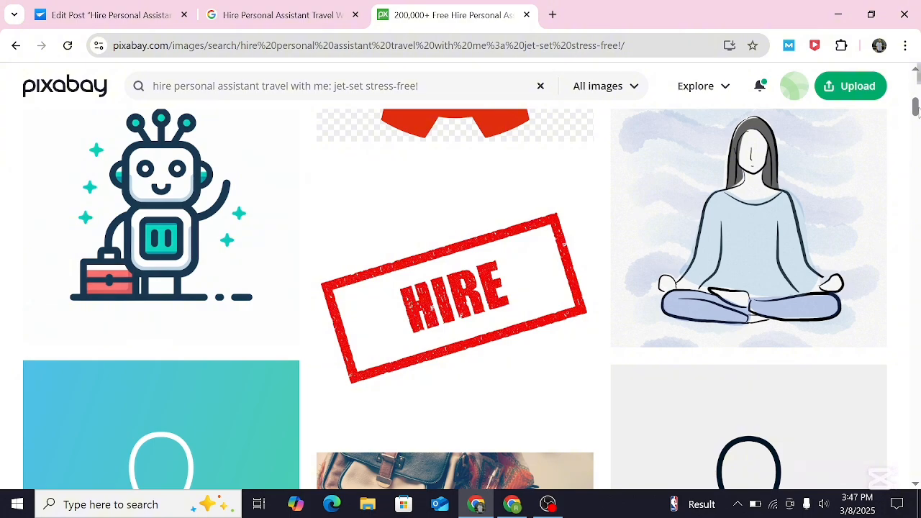
pyautogui.moveTo(915, 106); pyautogui.dragTo(917, 79)
# Find the Canva website through a Google search in another new tab and open it.
pyautogui.click(552, 15)
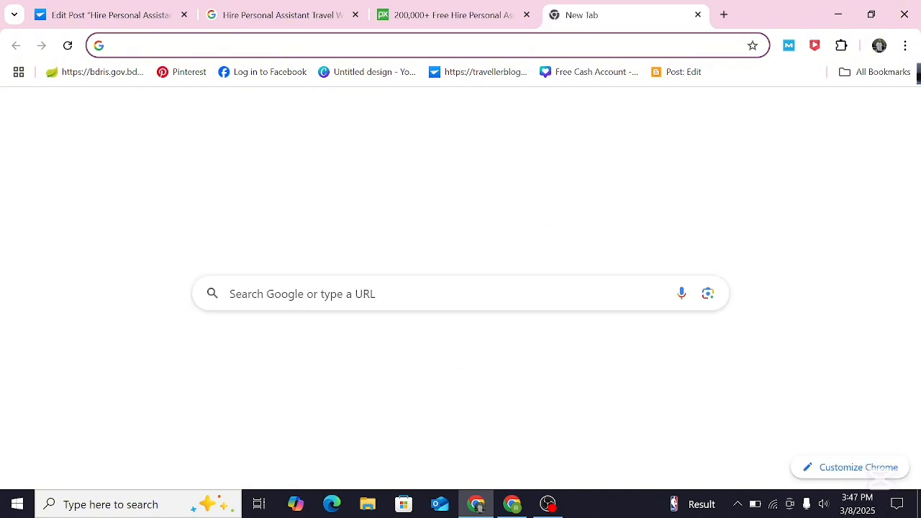
pyautogui.write('c')
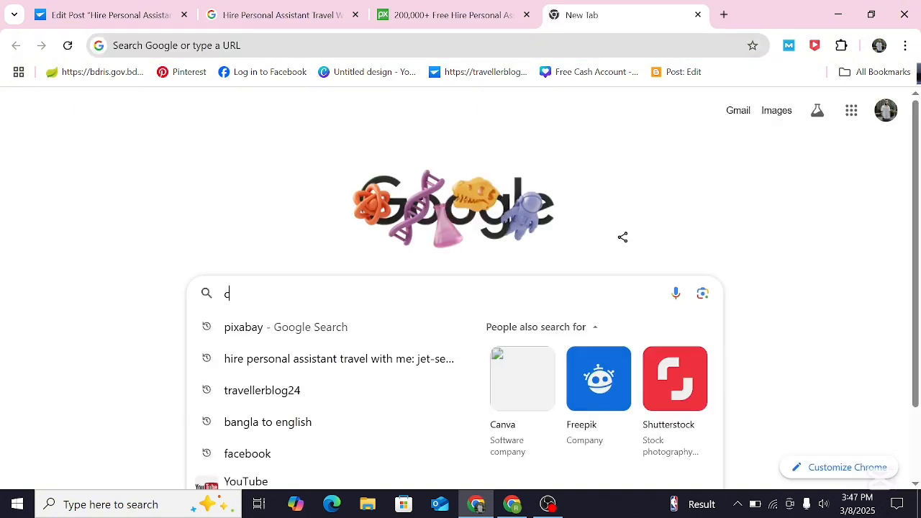
pyautogui.write('na')
pyautogui.press('Return')
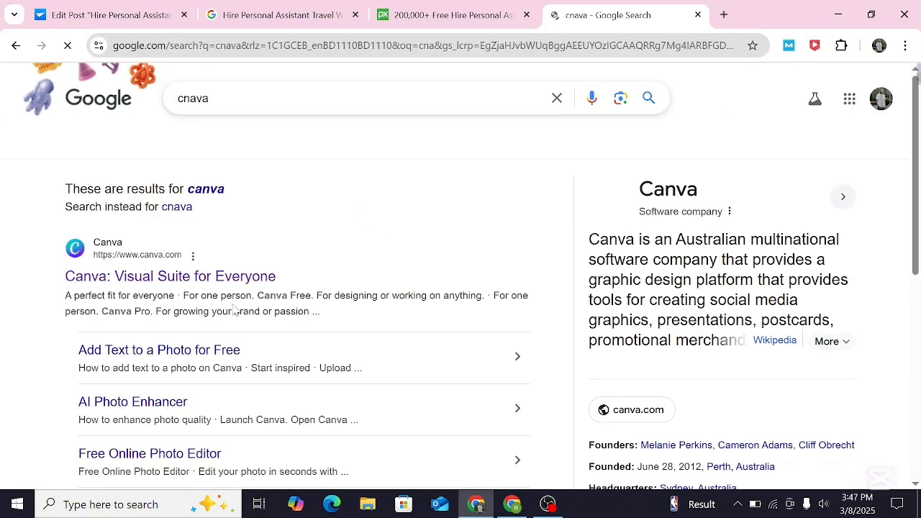
pyautogui.click(216, 282)
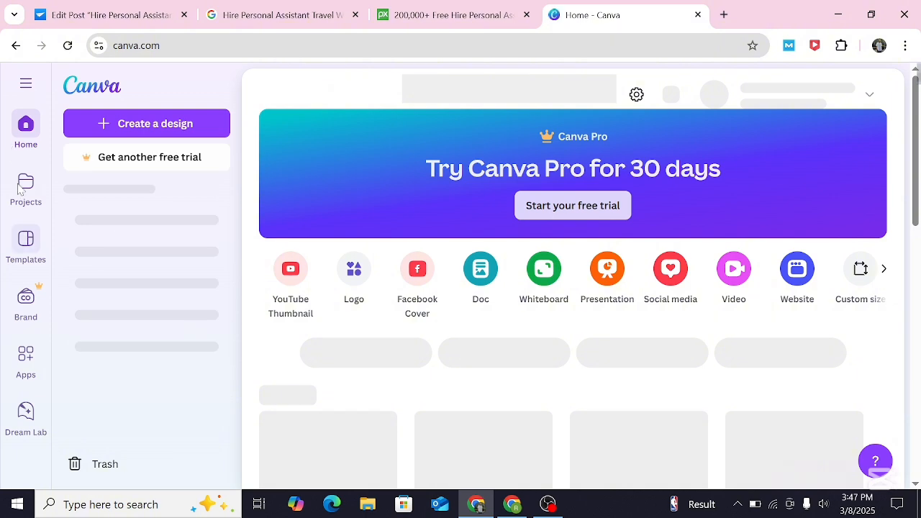
# Open the existing presentation design "Analysing Movie Posters" from the recent designs in Canva's projects.
pyautogui.click(26, 193)
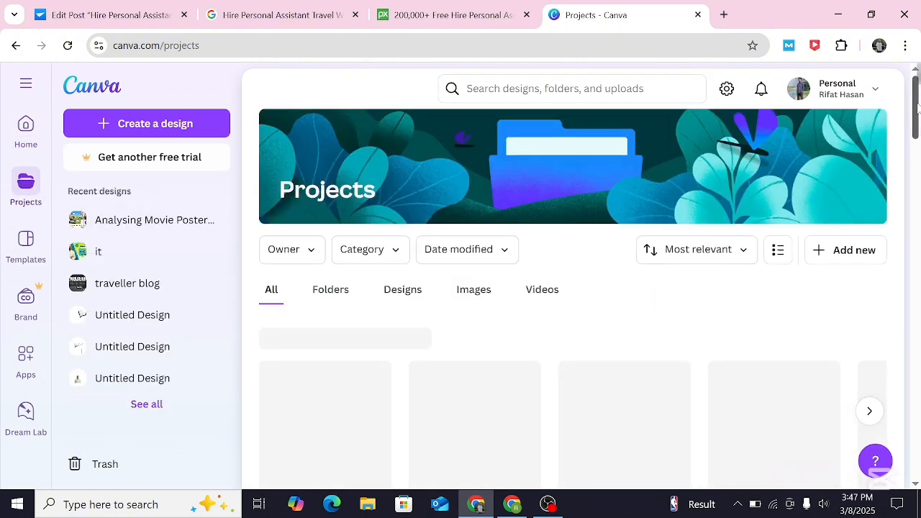
pyautogui.moveTo(916, 107); pyautogui.dragTo(916, 132)
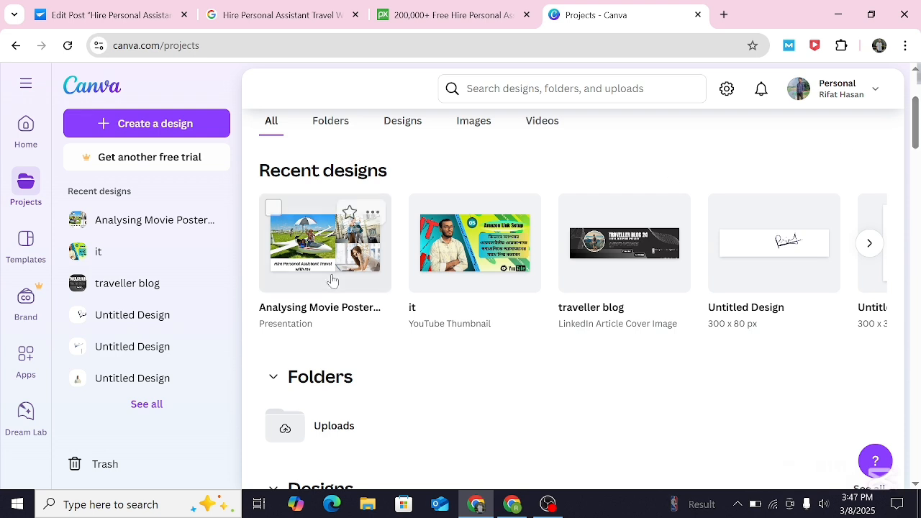
pyautogui.click(310, 239)
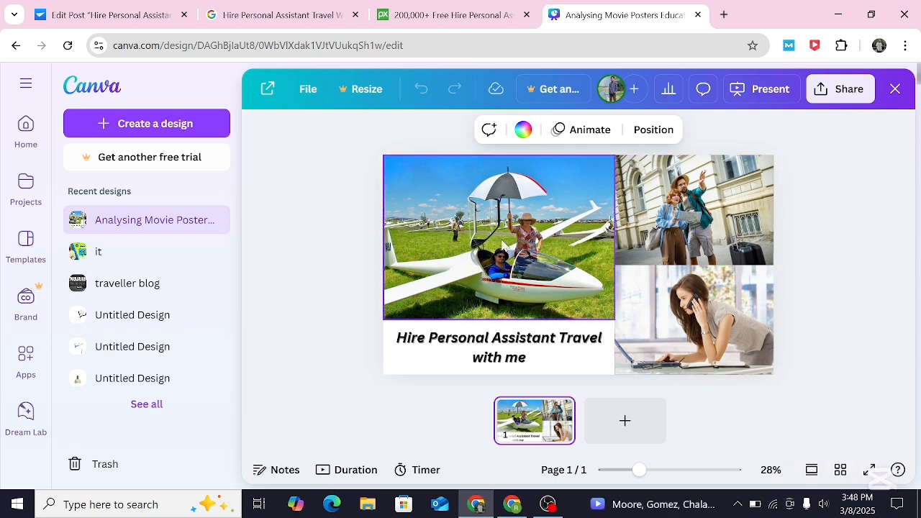
# Delete the glider photo, the photo of the travelling couple and the photo of the woman on the phone from the page.
pyautogui.press('Delete')
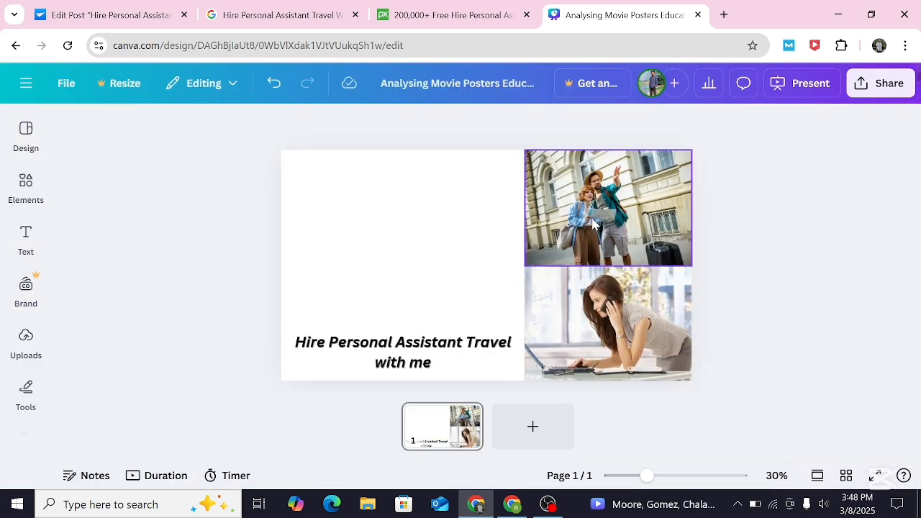
pyautogui.click(592, 218)
pyautogui.press('Delete')
pyautogui.click(614, 319)
pyautogui.press('Delete')
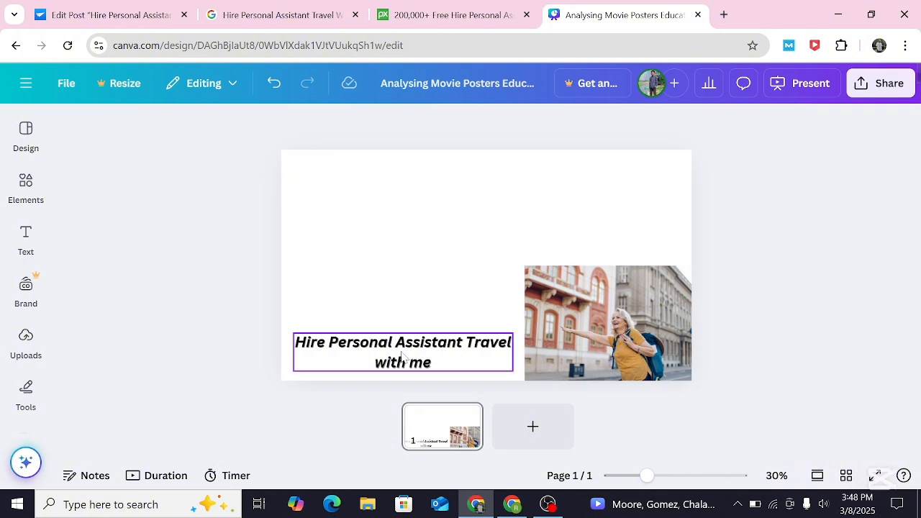
# Move the title text and the remaining photo of the woman with a backpack off the page to leave it blank.
pyautogui.moveTo(402, 357); pyautogui.dragTo(137, 360)
pyautogui.click(583, 312)
pyautogui.moveTo(583, 312); pyautogui.dragTo(916, 294)
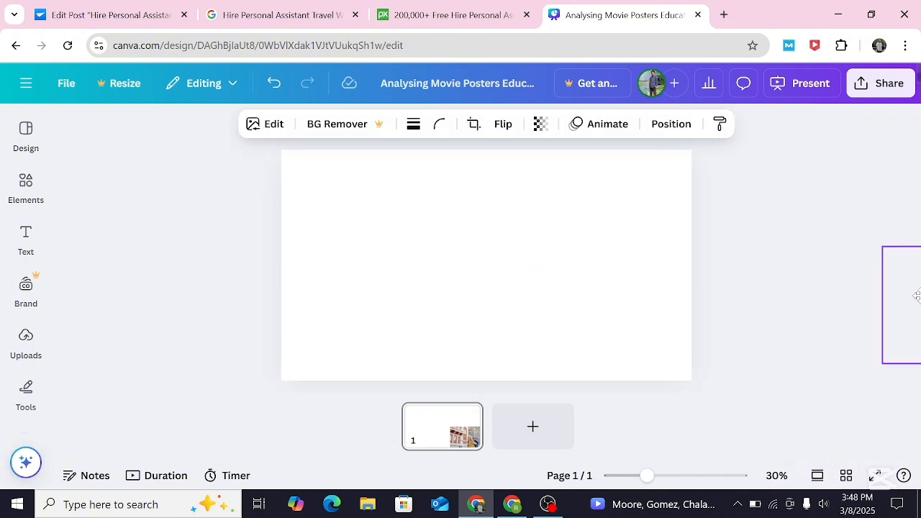
pyautogui.click(26, 341)
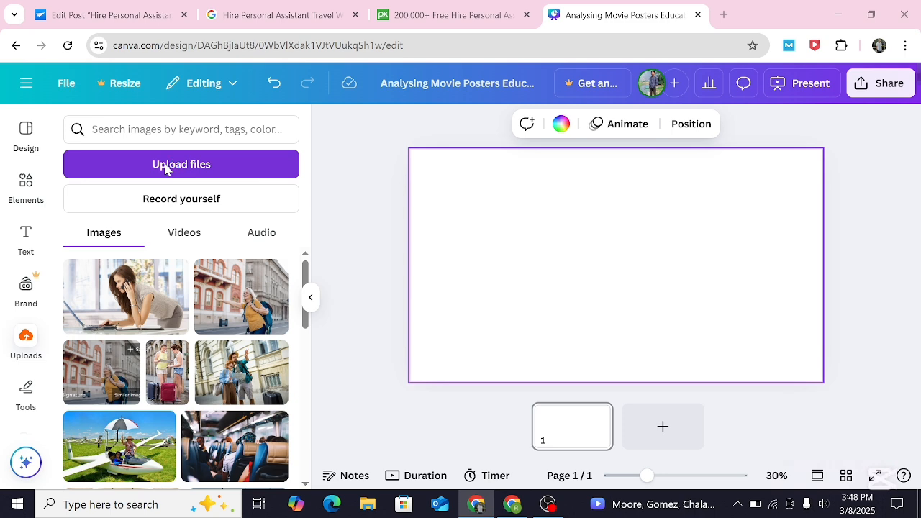
pyautogui.click(164, 166)
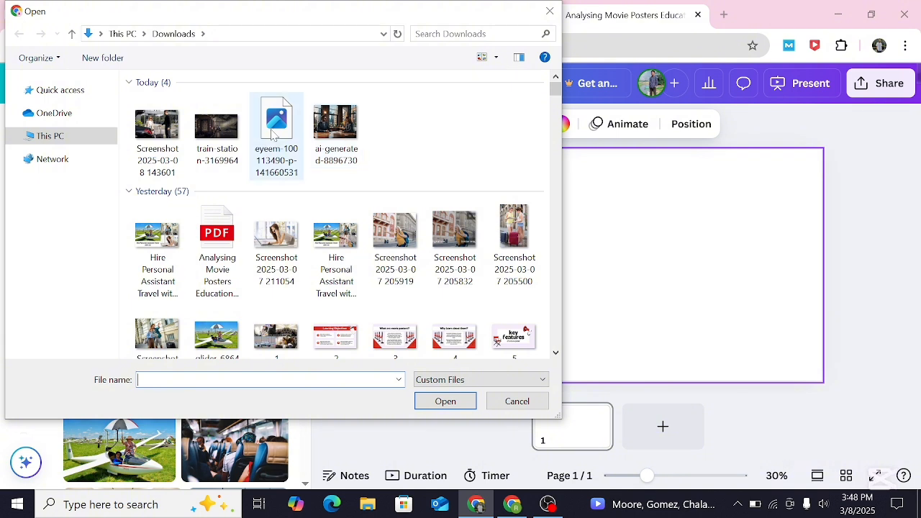
pyautogui.click(340, 122)
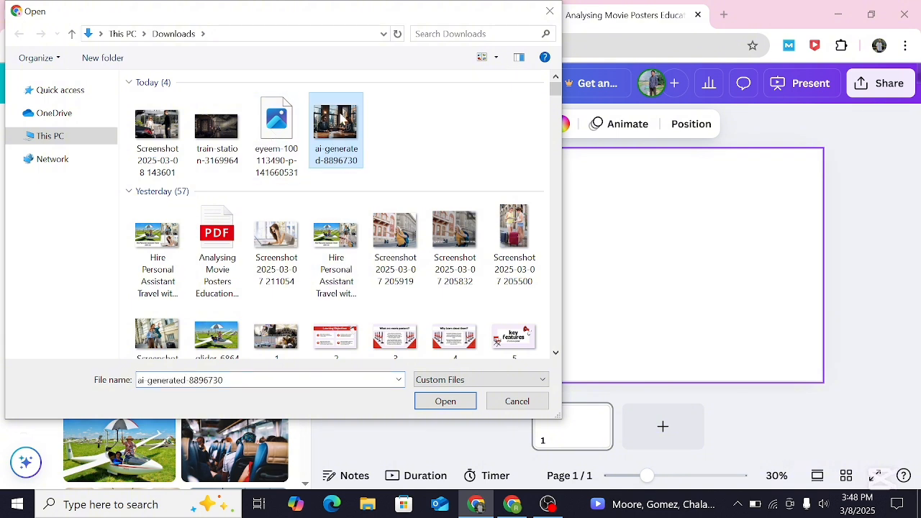
pyautogui.keyDown('ctrl'); pyautogui.click(216, 127); pyautogui.keyUp('ctrl')
pyautogui.keyDown('ctrl'); pyautogui.click(144, 128); pyautogui.keyUp('ctrl')
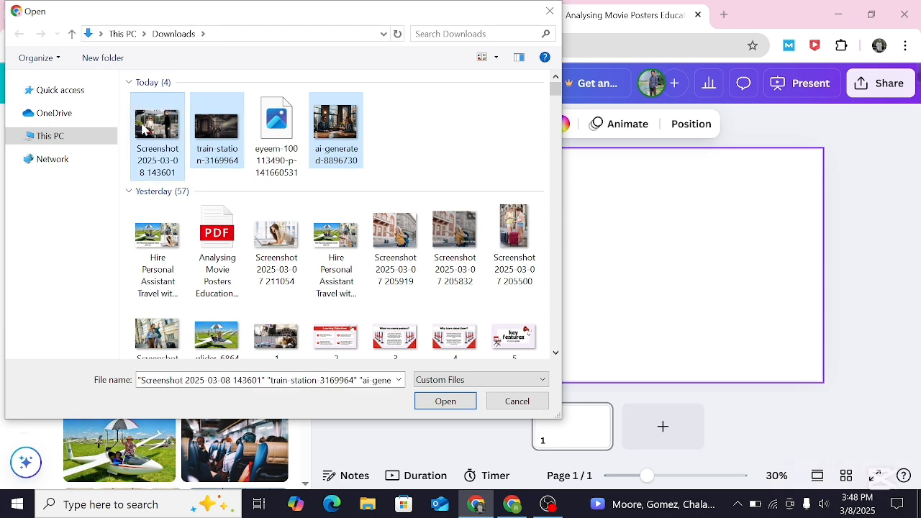
pyautogui.click(456, 401)
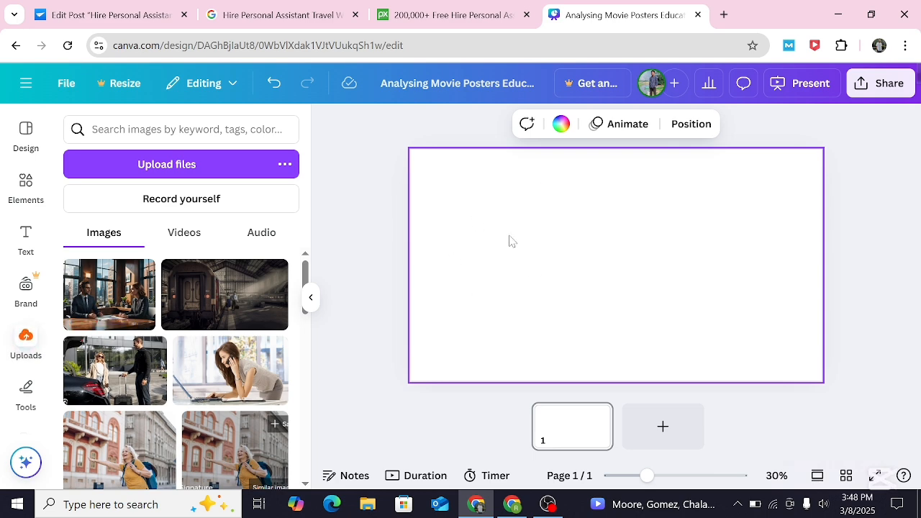
# Add the uploaded office meeting photo to the page, align it with the upper-left corner and scale it to half the page width.
pyautogui.click(108, 14)
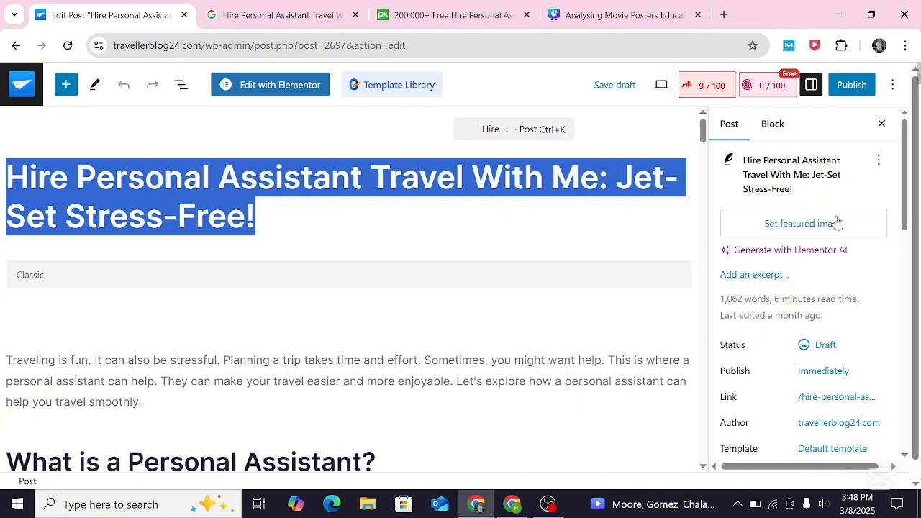
pyautogui.click(589, 8)
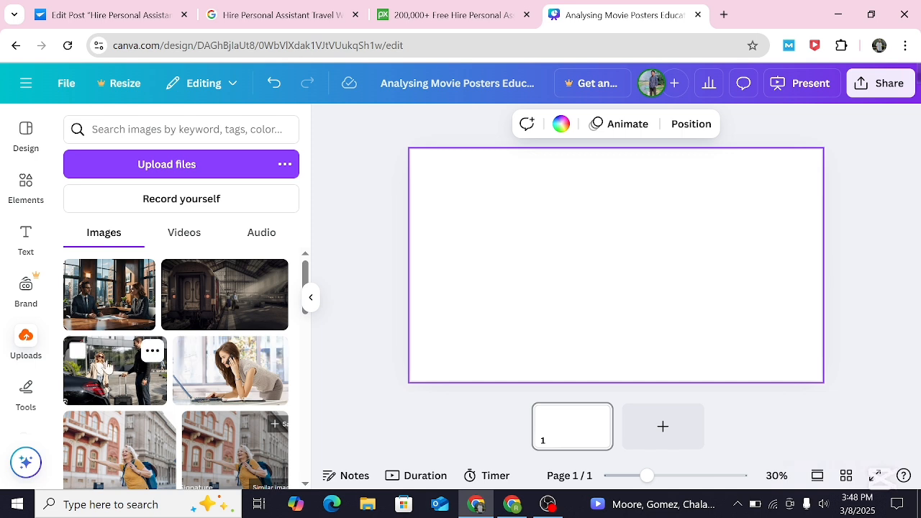
pyautogui.click(108, 295)
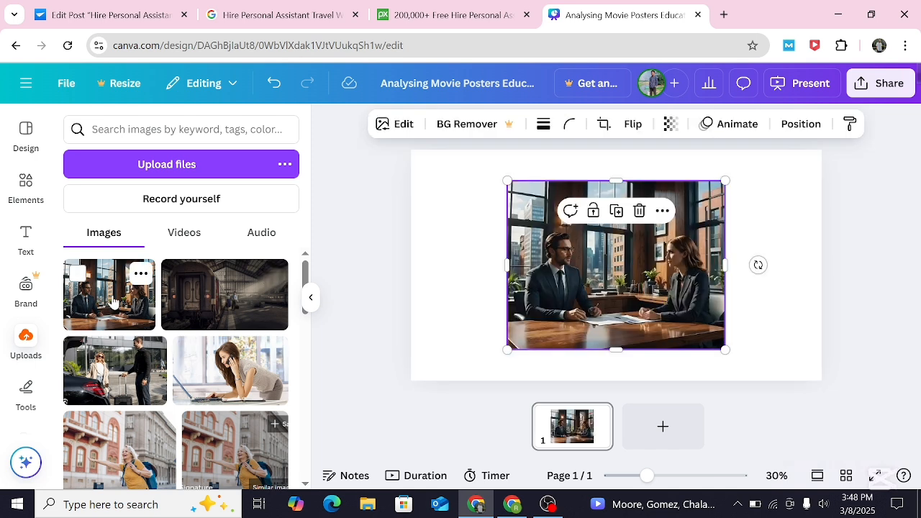
pyautogui.moveTo(610, 290); pyautogui.dragTo(512, 261)
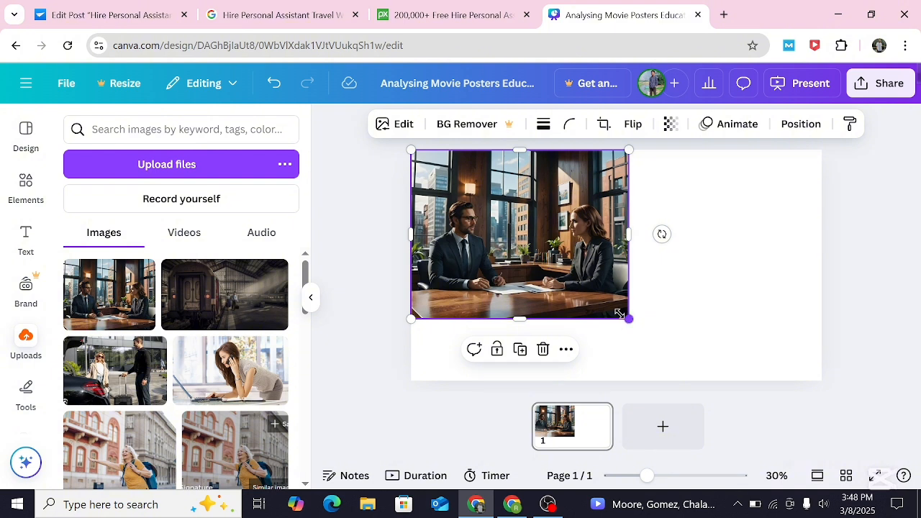
pyautogui.moveTo(628, 318); pyautogui.dragTo(616, 311)
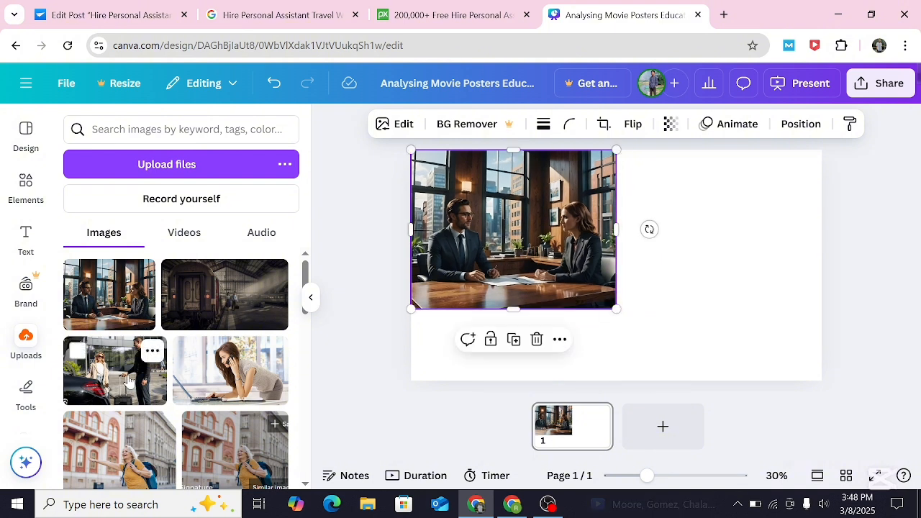
# Place the photo of the woman and driver beside the car in the page's upper-right corner, slightly reduced, and enlarge the meeting photo to meet it.
pyautogui.click(129, 381)
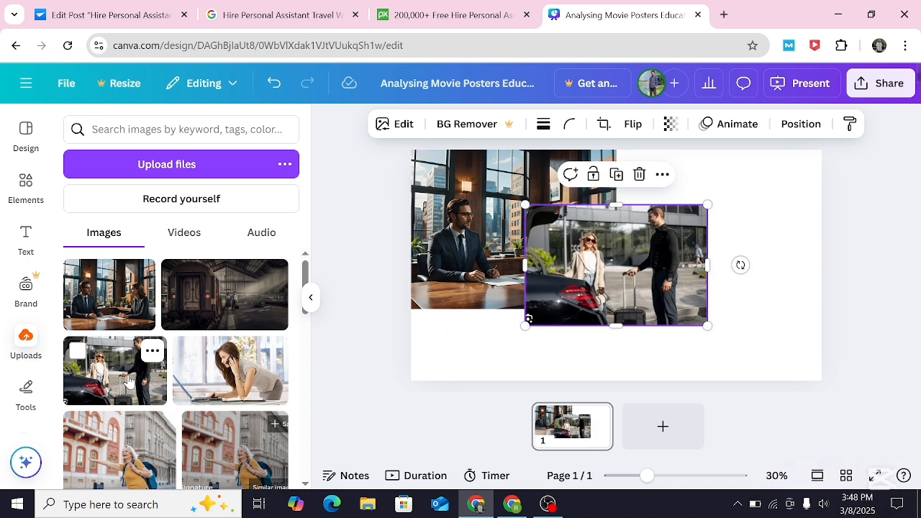
pyautogui.moveTo(594, 295); pyautogui.dragTo(709, 246)
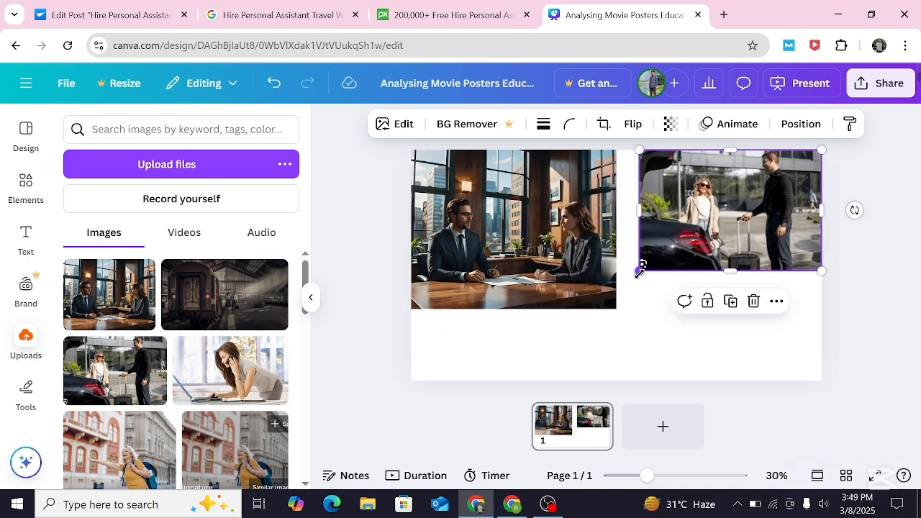
pyautogui.moveTo(639, 272)
pyautogui.mouseDown()
pyautogui.moveTo(626, 300)
pyautogui.moveTo(666, 265)
pyautogui.moveTo(651, 275)
pyautogui.mouseUp()
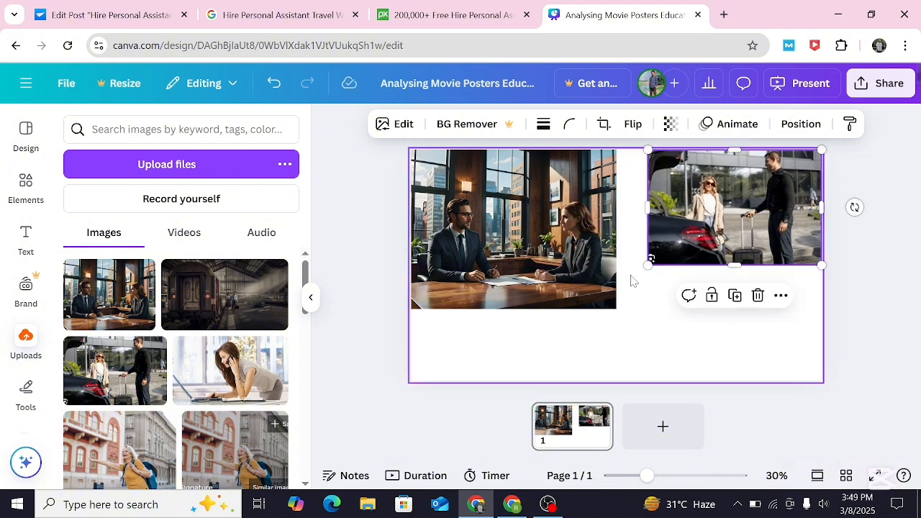
pyautogui.click(550, 272)
pyautogui.moveTo(615, 309); pyautogui.dragTo(648, 332)
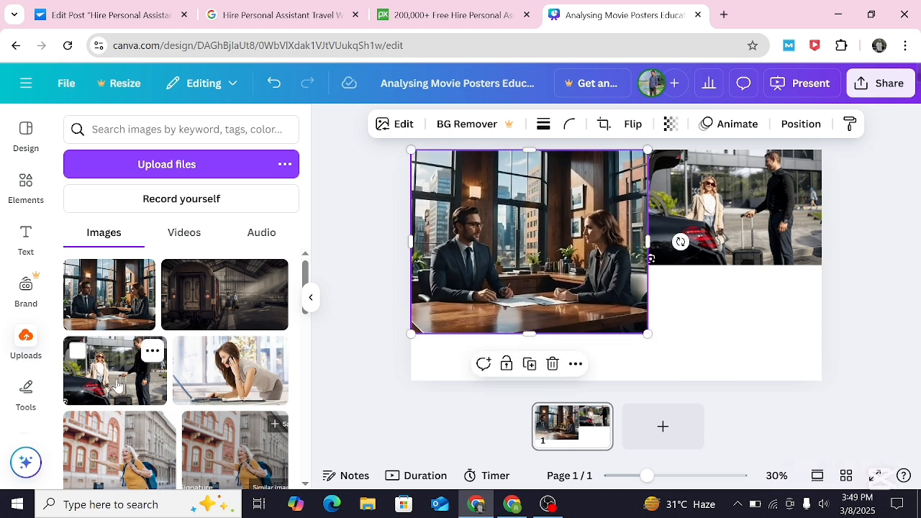
pyautogui.moveTo(117, 387); pyautogui.dragTo(783, 346)
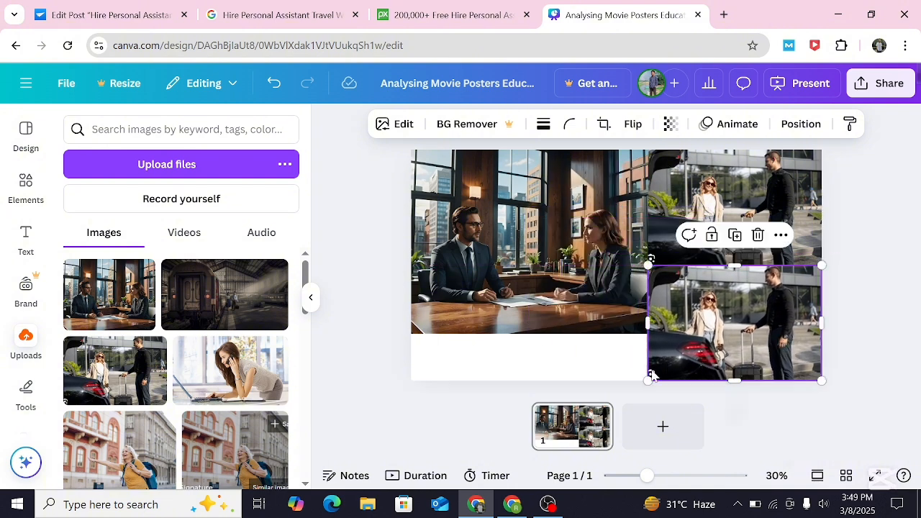
pyautogui.moveTo(649, 377); pyautogui.dragTo(649, 377)
pyautogui.click(897, 310)
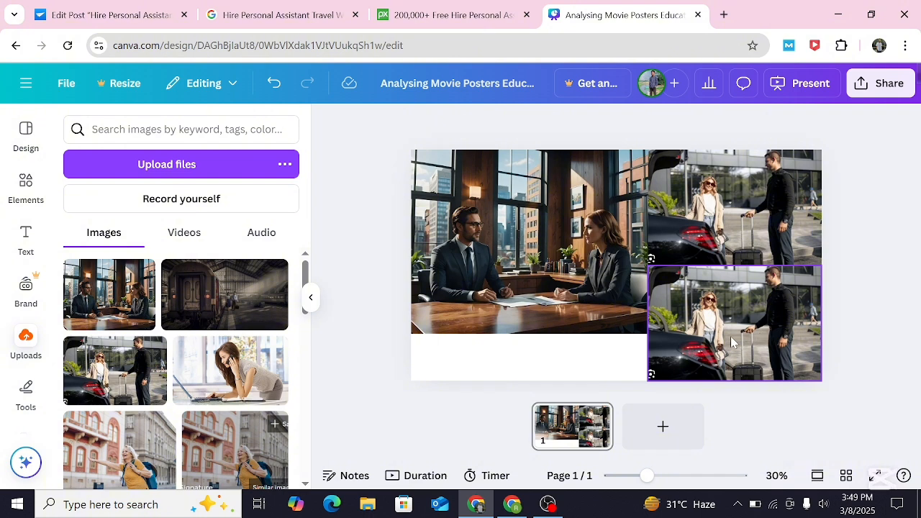
pyautogui.moveTo(736, 342); pyautogui.dragTo(917, 304)
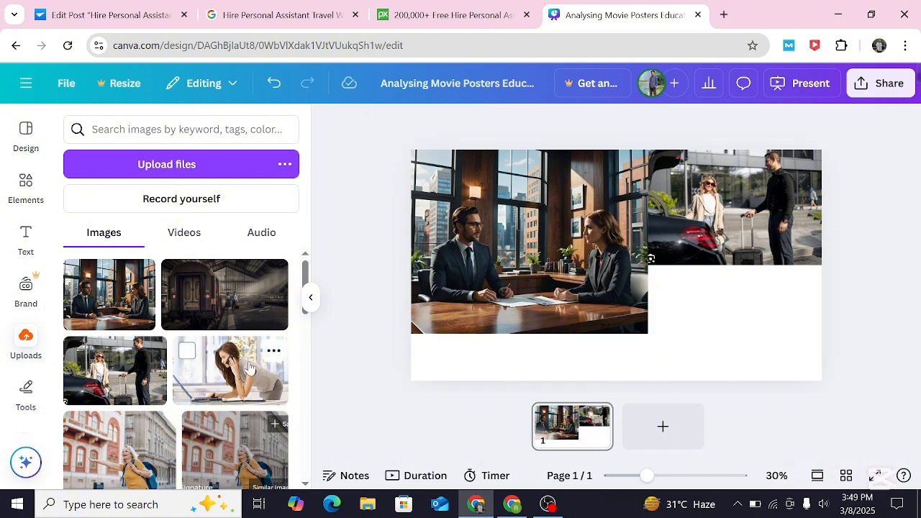
# Add the photo of the woman on the phone and fit it into the page's lower-right area beneath the car photo.
pyautogui.click(261, 388)
pyautogui.moveTo(660, 297); pyautogui.dragTo(757, 346)
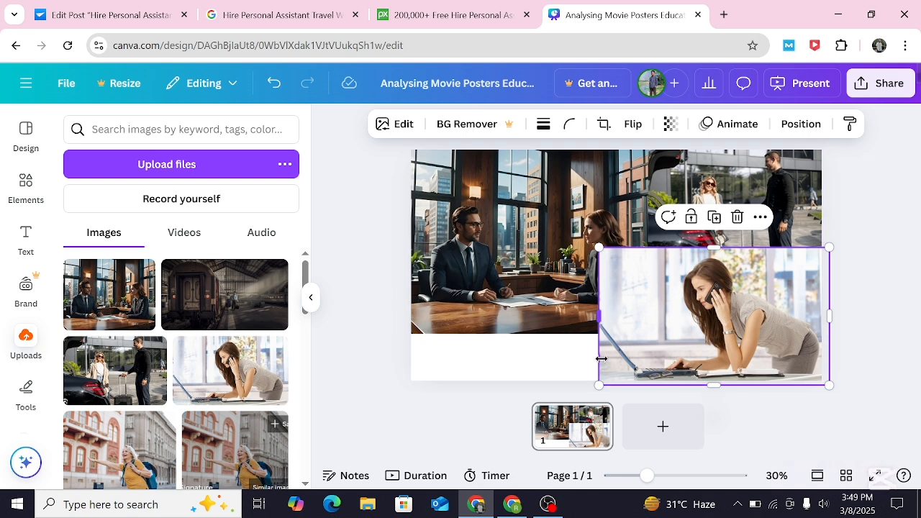
pyautogui.moveTo(599, 383); pyautogui.dragTo(648, 355)
pyautogui.moveTo(727, 314); pyautogui.dragTo(726, 332)
pyautogui.moveTo(738, 272); pyautogui.dragTo(738, 266)
pyautogui.click(875, 254)
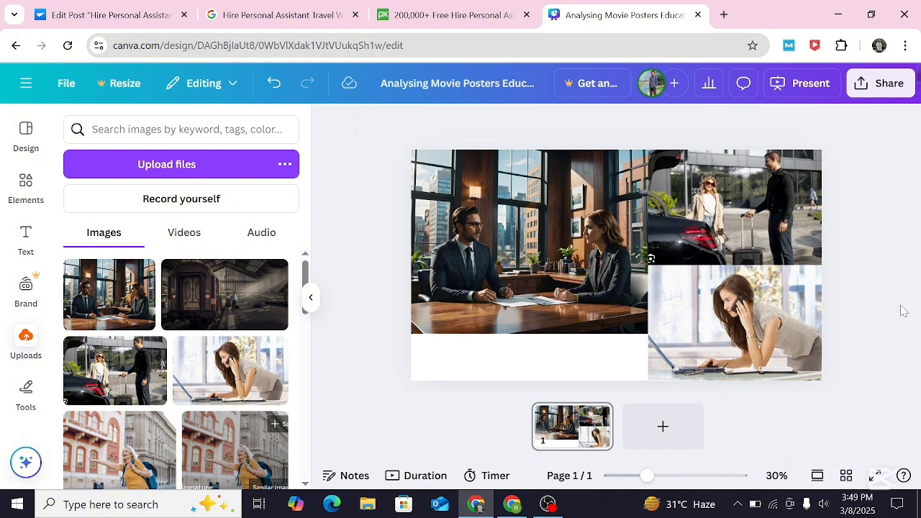
# Add a heading with the post title "Hire Personal Assistant Travel With Me: Jet-Set Stress-Free!" to the page.
pyautogui.click(529, 367)
pyautogui.click(118, 12)
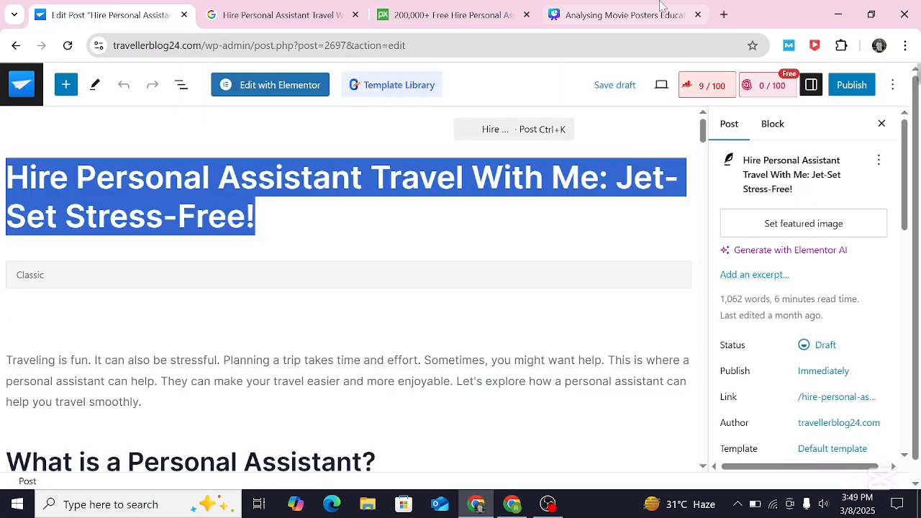
pyautogui.click(622, 14)
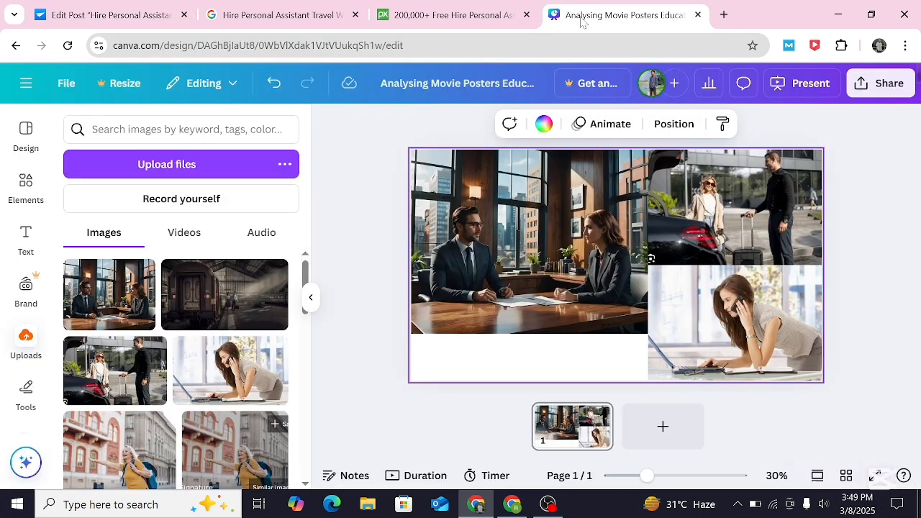
pyautogui.click(25, 237)
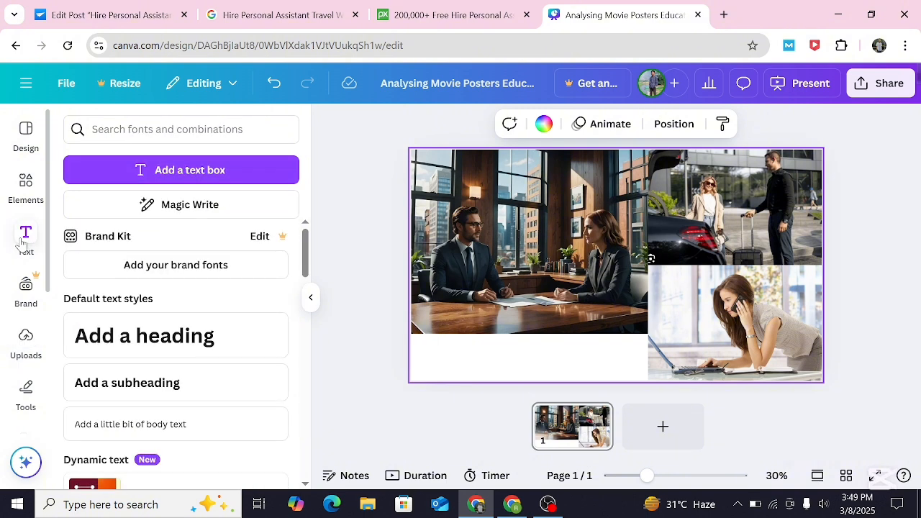
pyautogui.click(164, 339)
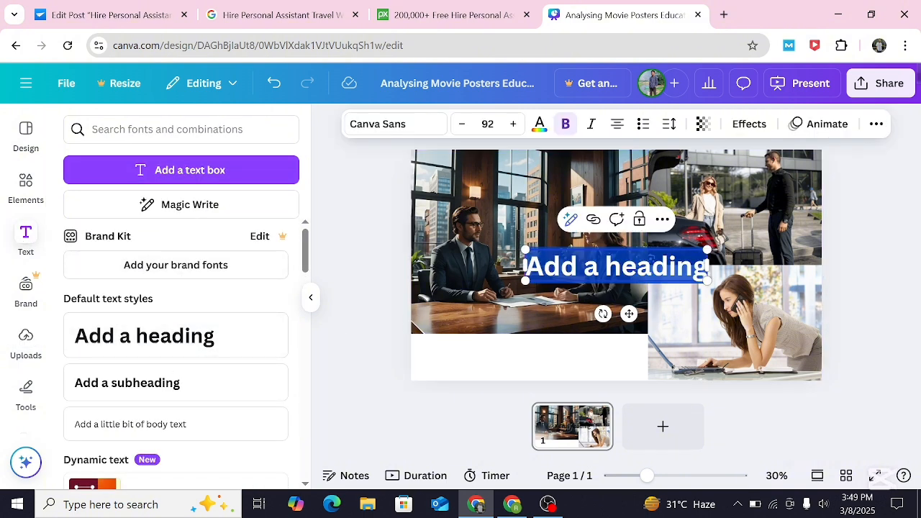
pyautogui.write('Hire Personal Assistant Travel With Me: Jet Set Stress-Free!')
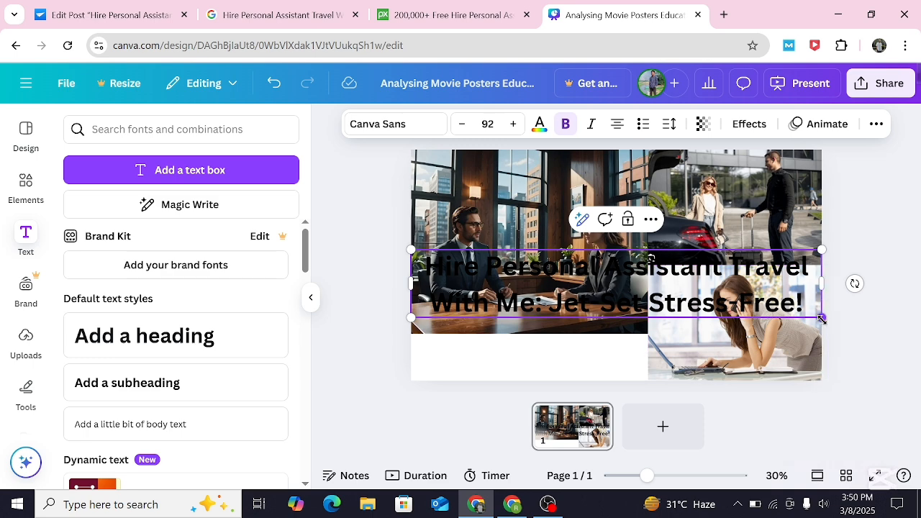
# Shrink the heading to the meeting photo's width, font size 53.1, and place it in the blank space beneath that photo.
pyautogui.moveTo(822, 316); pyautogui.dragTo(649, 300)
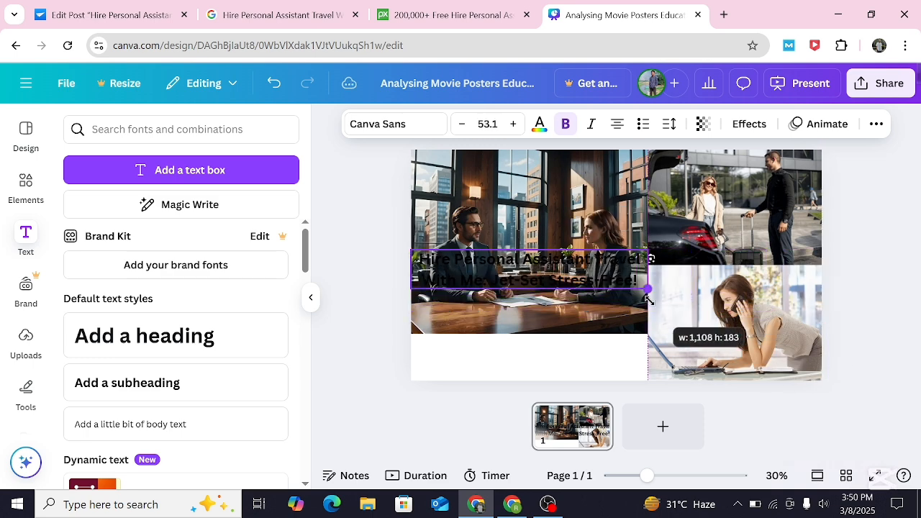
pyautogui.moveTo(542, 321); pyautogui.dragTo(549, 400)
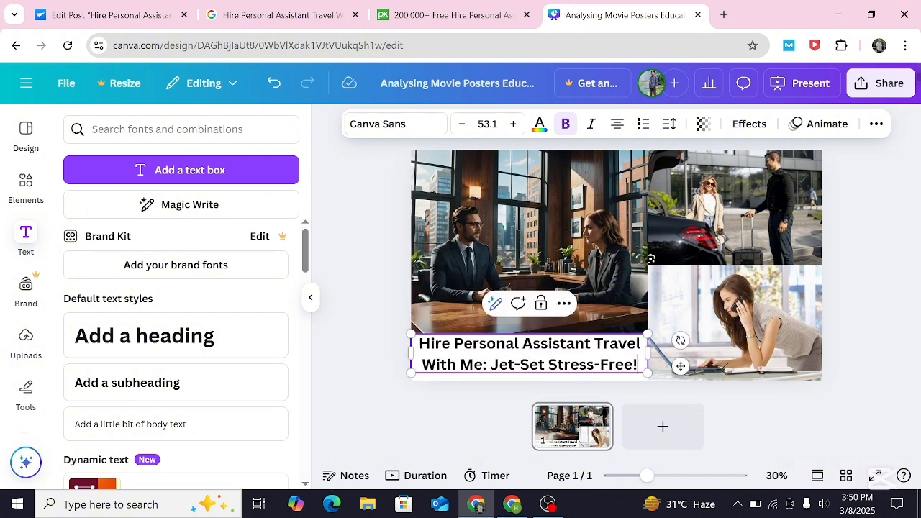
pyautogui.click(899, 271)
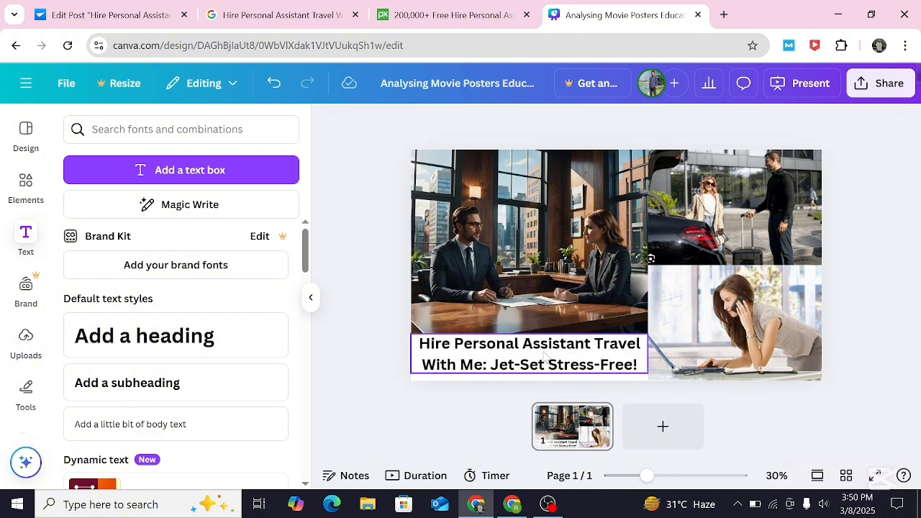
pyautogui.click(545, 357)
pyautogui.click(904, 224)
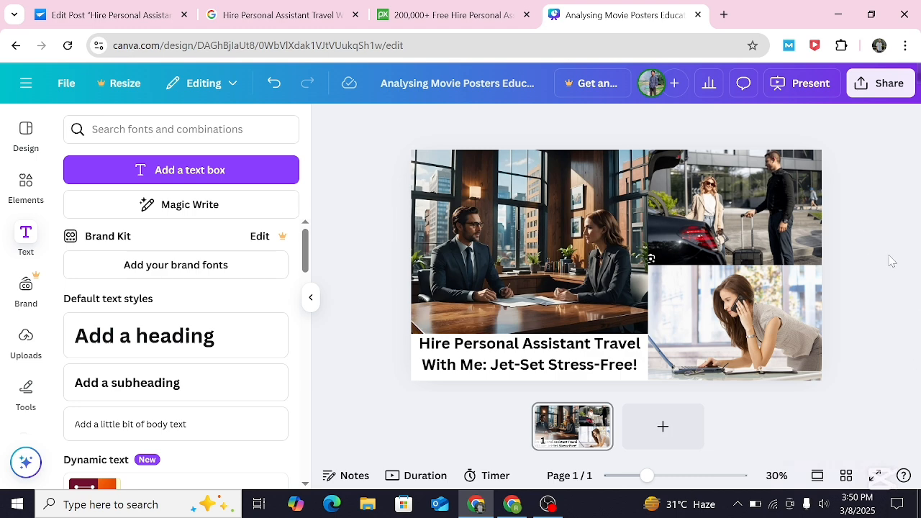
# Download the finished design as a PNG file.
pyautogui.click(900, 87)
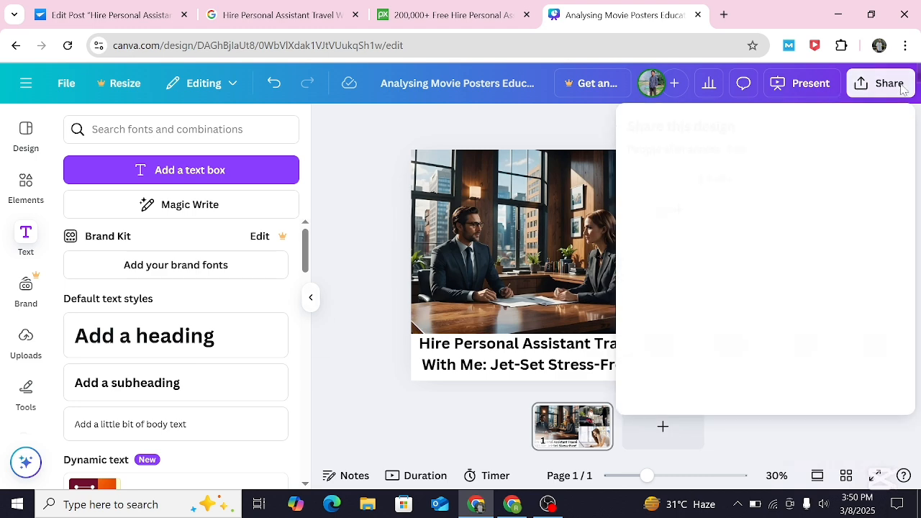
pyautogui.click(379, 149)
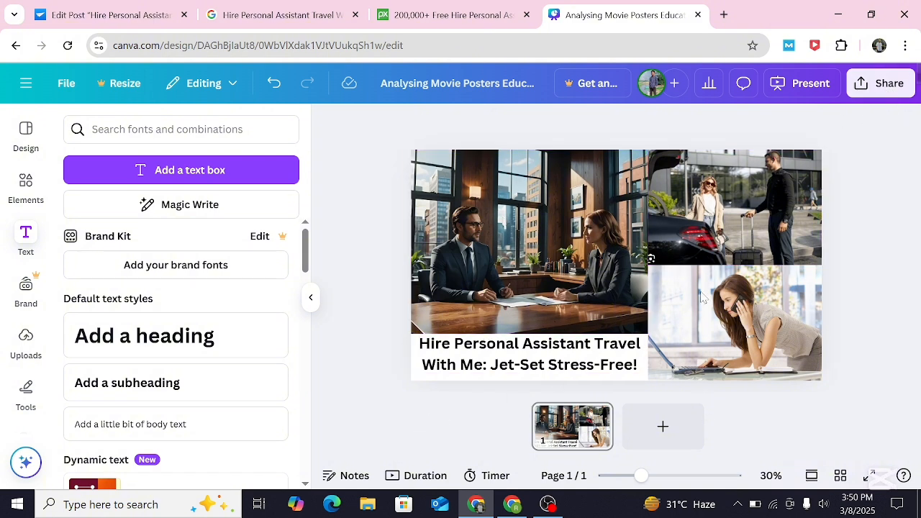
pyautogui.click(875, 85)
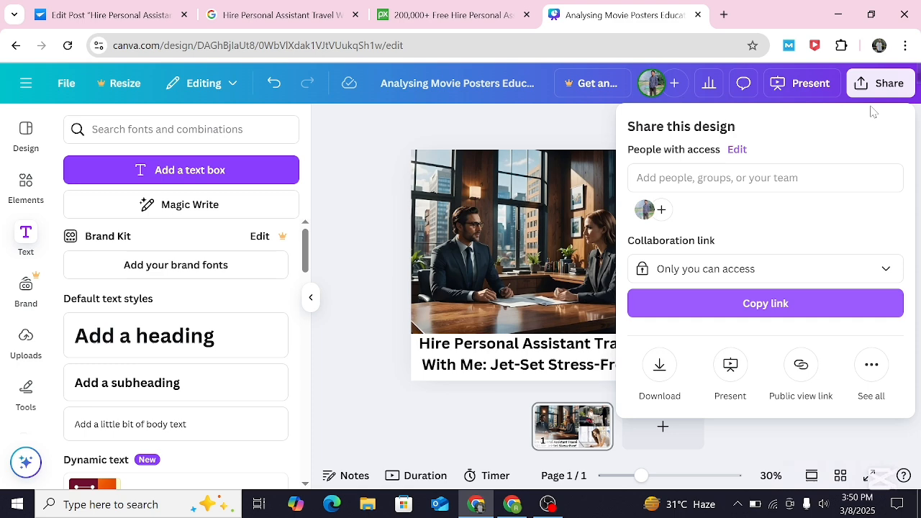
pyautogui.click(660, 383)
pyautogui.click(805, 182)
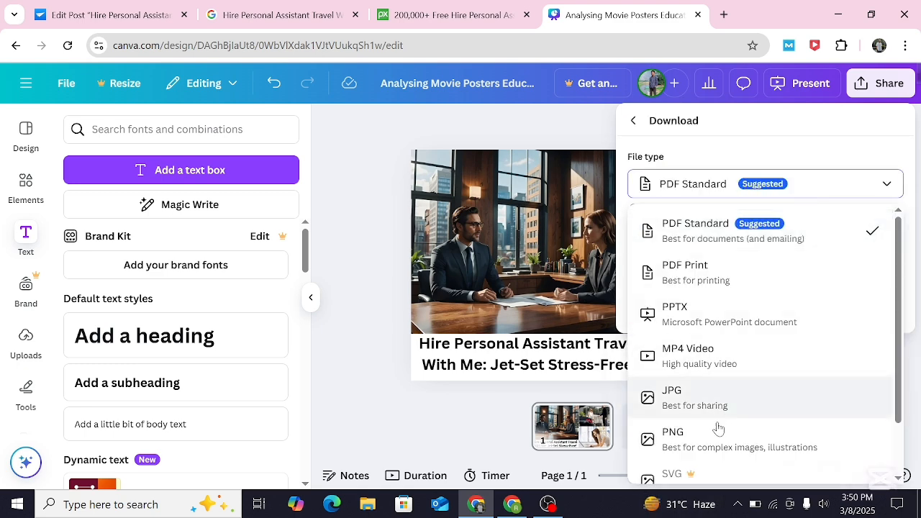
pyautogui.click(701, 439)
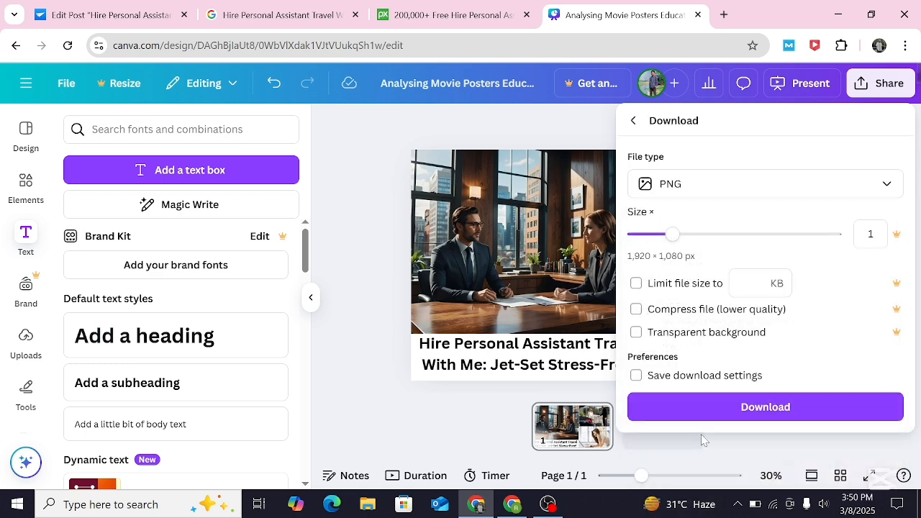
pyautogui.click(762, 406)
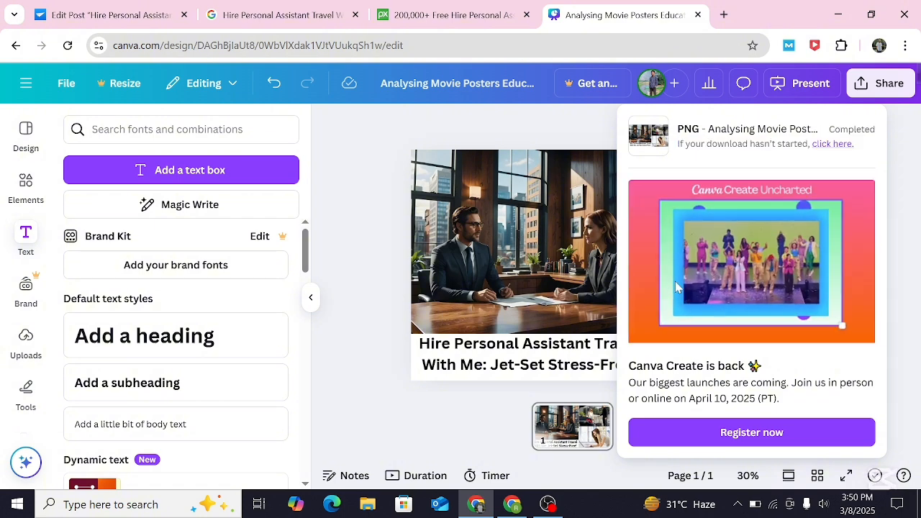
# Switch to the WordPress draft post's editor and check the browser's recent downloads for the design PNG.
pyautogui.click(76, 7)
pyautogui.click(854, 46)
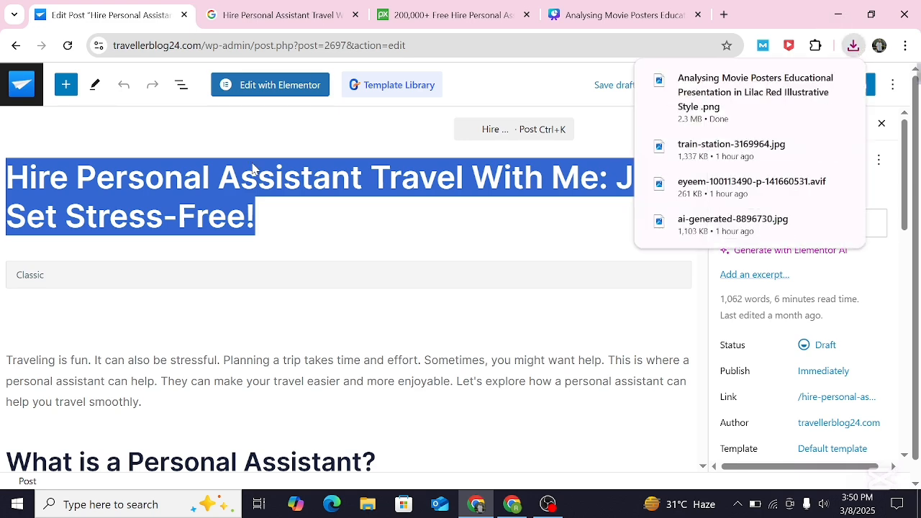
pyautogui.click(607, 252)
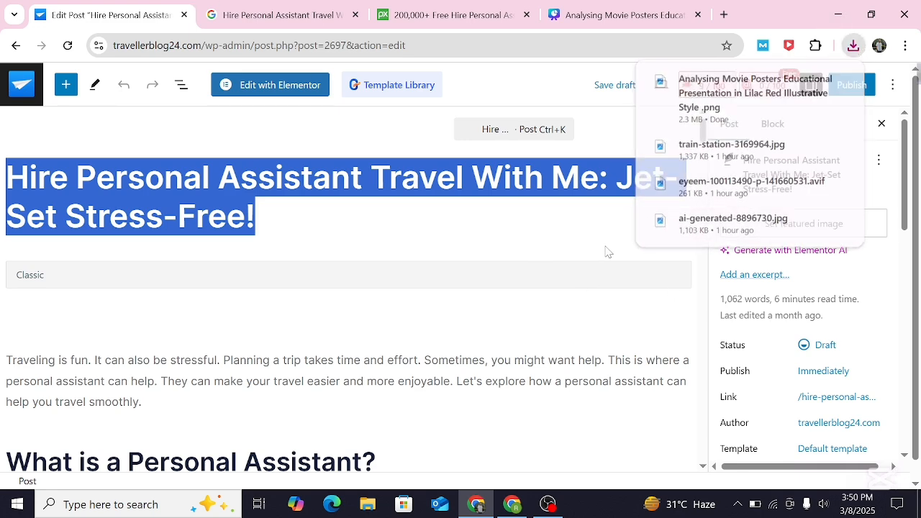
pyautogui.moveTo(820, 221); pyautogui.dragTo(885, 130)
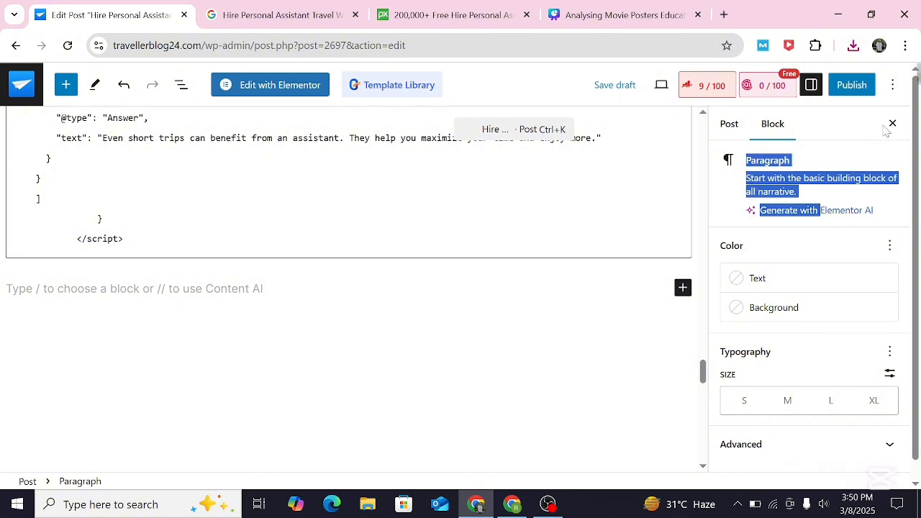
pyautogui.click(891, 126)
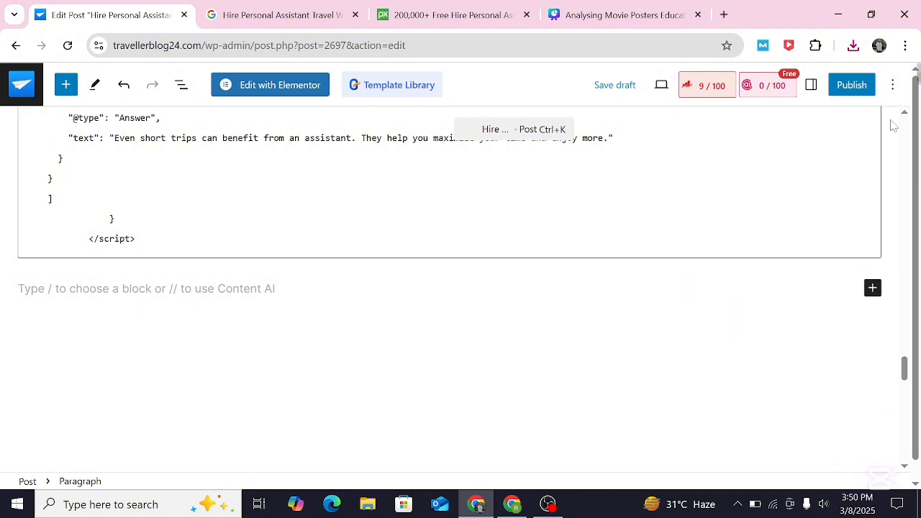
pyautogui.moveTo(904, 349); pyautogui.dragTo(904, 121)
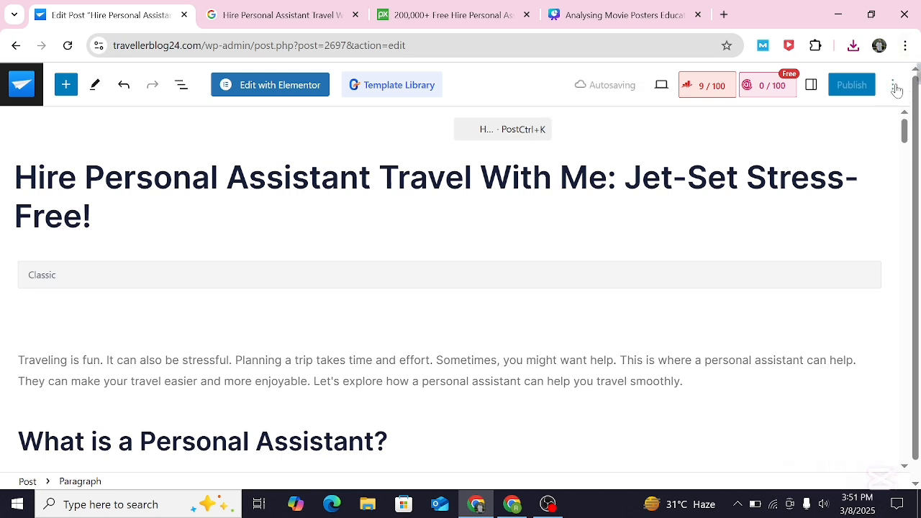
pyautogui.click(125, 88)
pyautogui.click(891, 86)
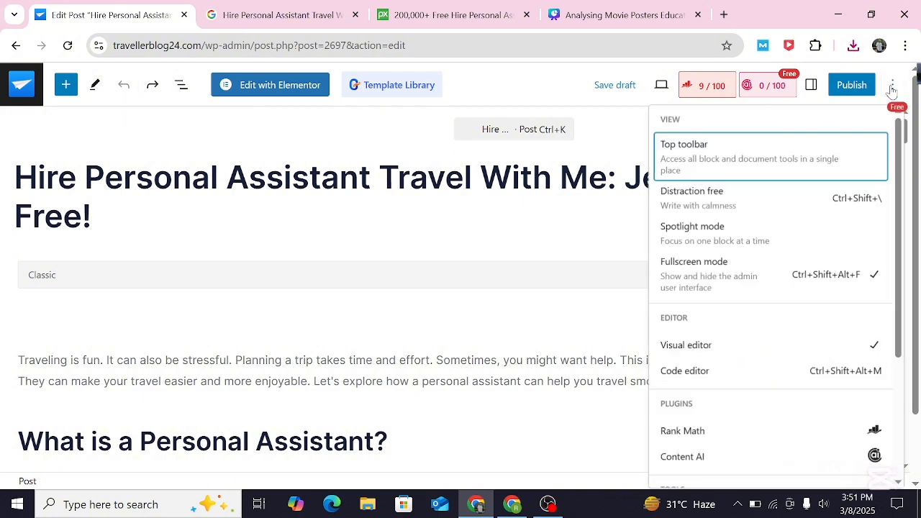
pyautogui.click(891, 86)
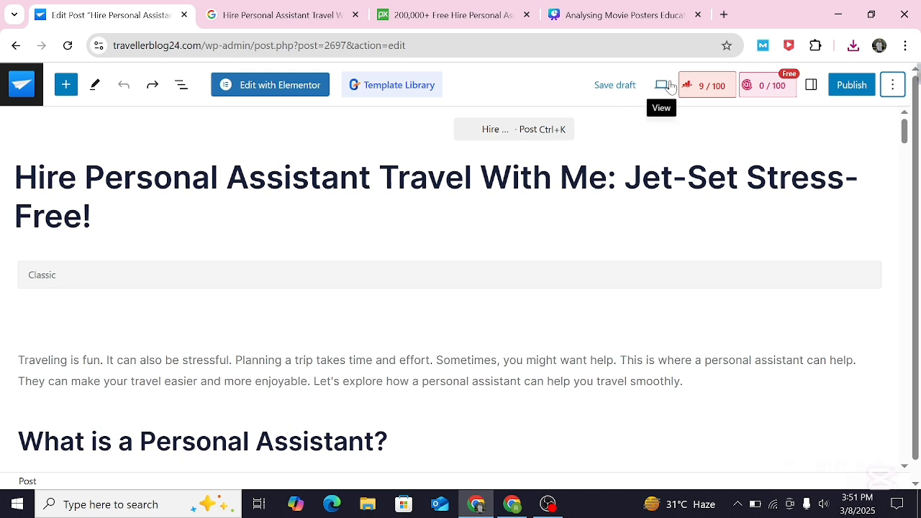
# Go back to the site's posts list, look through it and reopen the draft "Hire Personal Assistant Travel With Me: Jet-Set Stress-Free!".
pyautogui.click(15, 46)
pyautogui.click(540, 138)
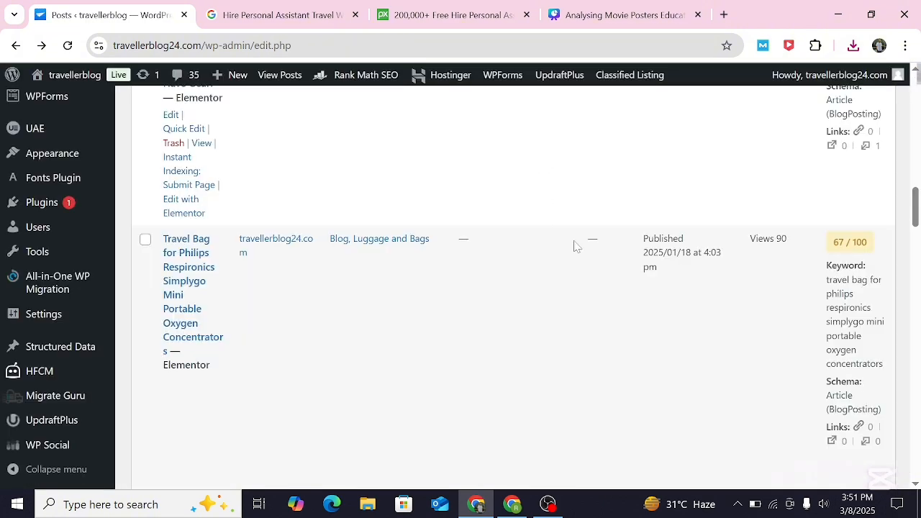
pyautogui.moveTo(916, 215); pyautogui.dragTo(915, 282)
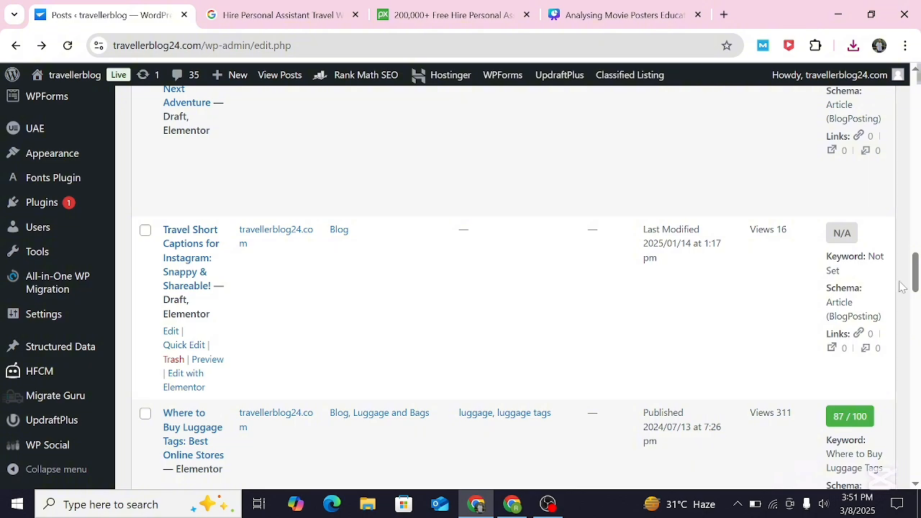
pyautogui.moveTo(916, 277); pyautogui.dragTo(918, 141)
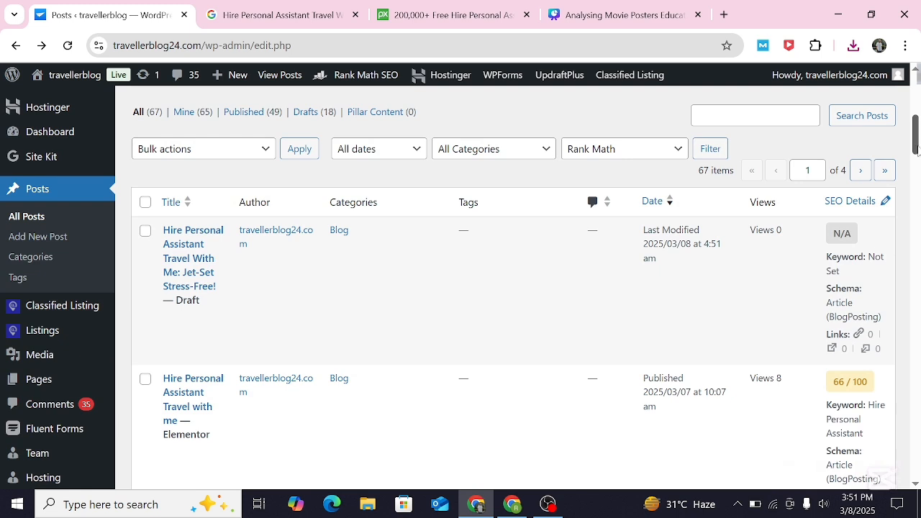
pyautogui.click(173, 253)
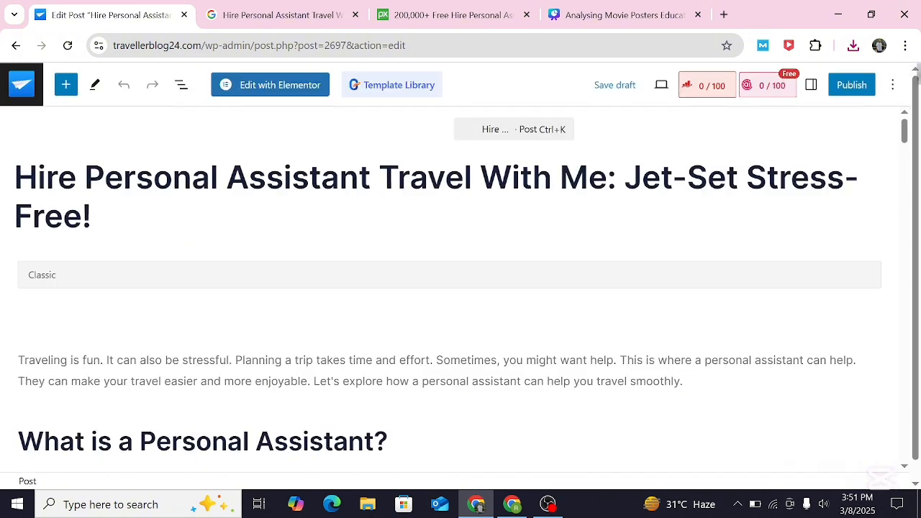
# Dismiss the two browser notifications and open the post's Rank Math settings.
pyautogui.click(895, 87)
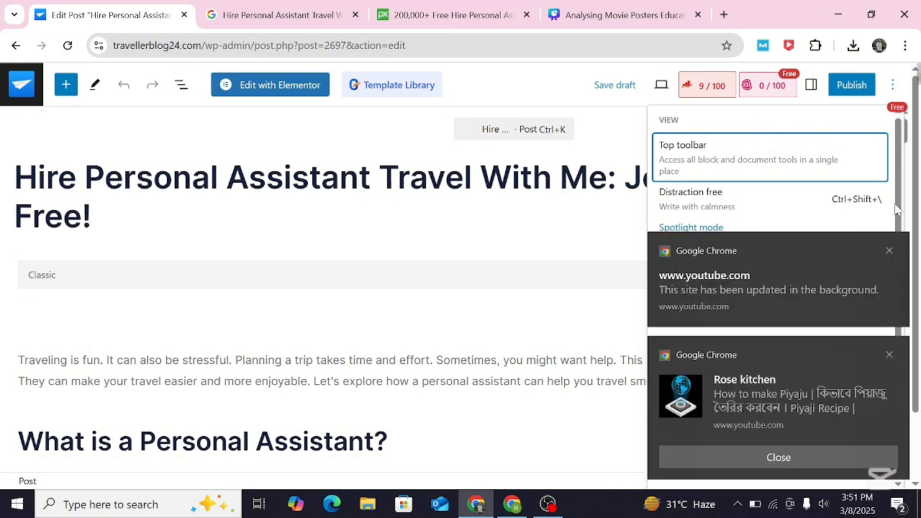
pyautogui.click(890, 251)
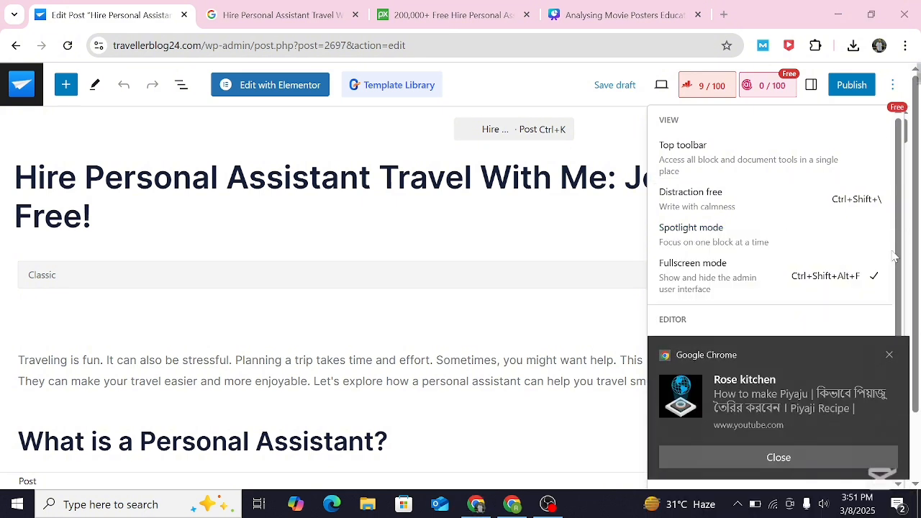
pyautogui.click(891, 354)
pyautogui.click(710, 435)
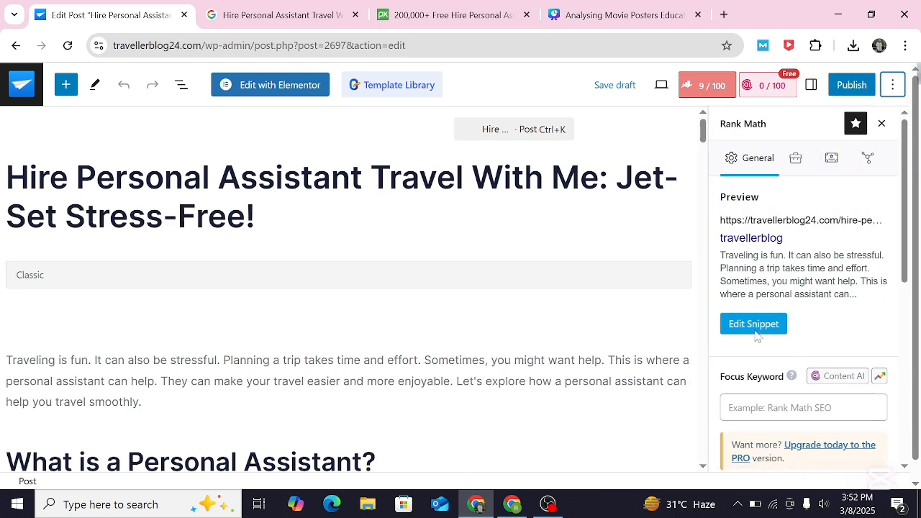
# Open the post's featured image setting and start choosing a file from the computer to upload.
pyautogui.click(811, 85)
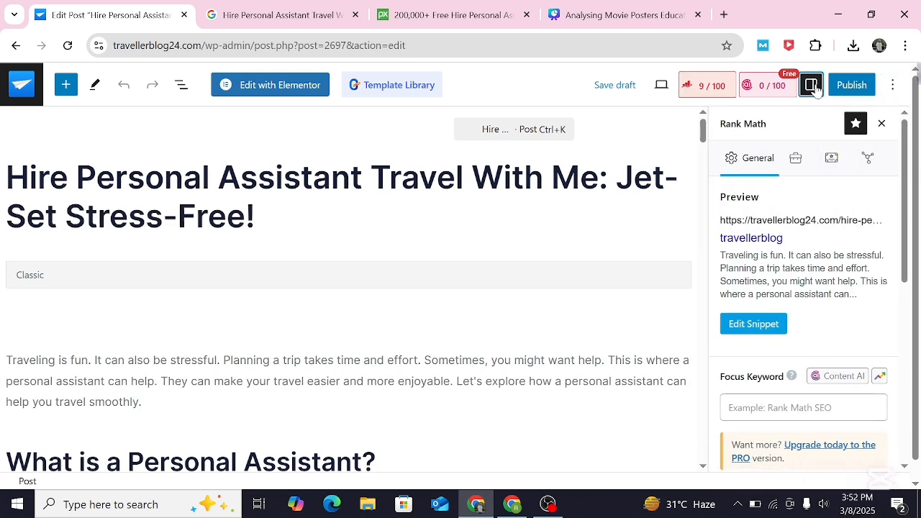
pyautogui.click(832, 224)
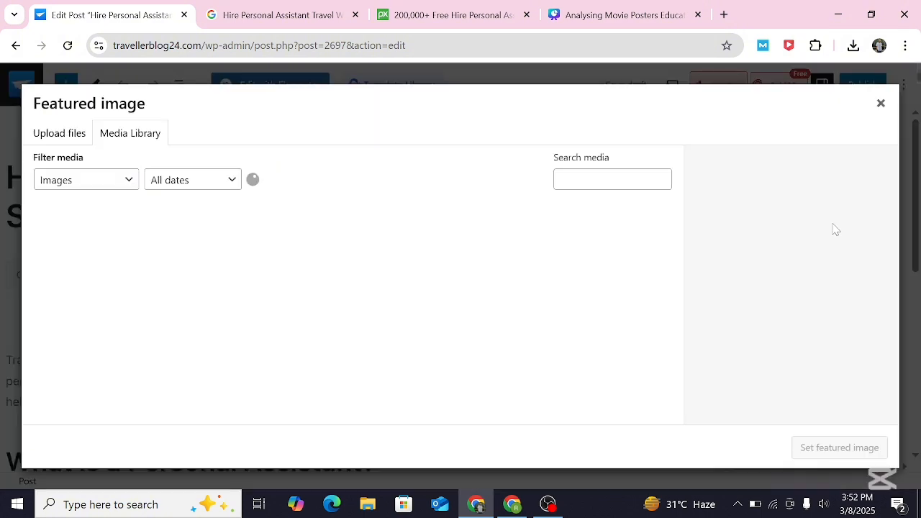
pyautogui.click(72, 132)
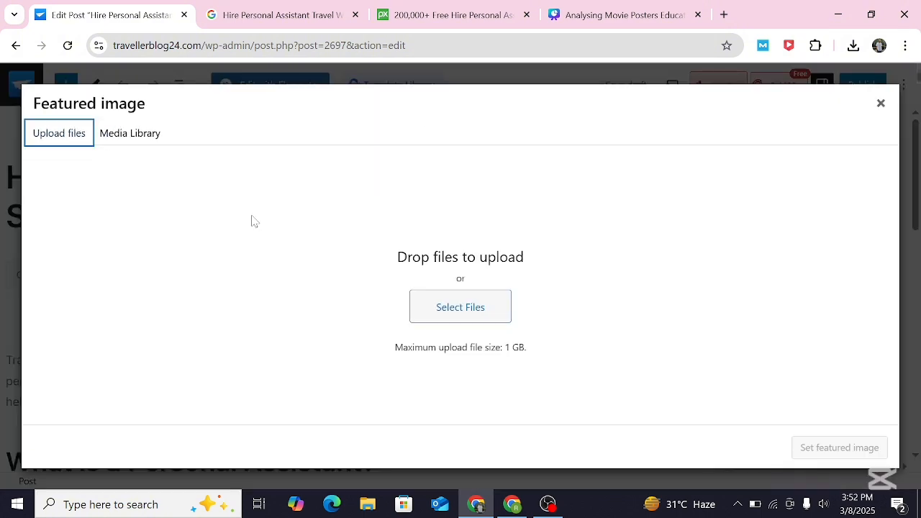
pyautogui.click(486, 309)
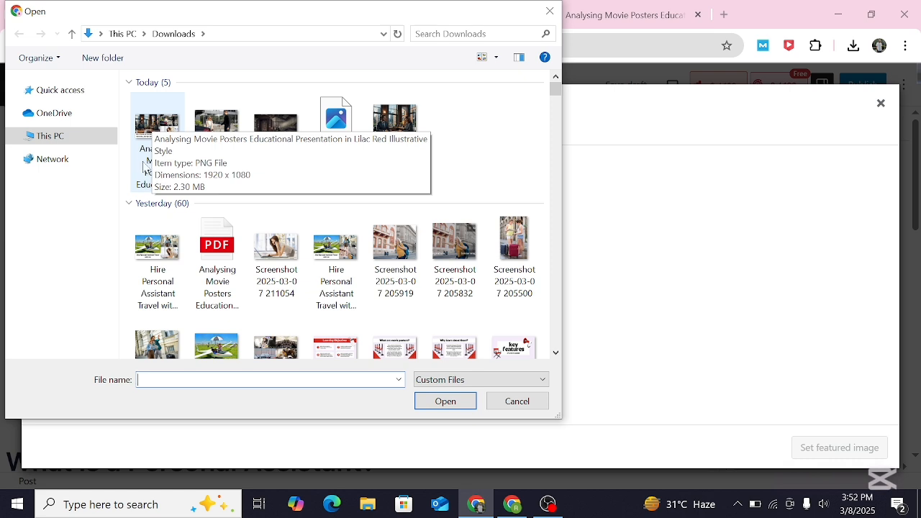
# Rename the downloaded design PNG to "Hire Personal Assistant Travel With Me Jet-Set Stress-Free!" and upload it to the media library.
pyautogui.click(143, 166)
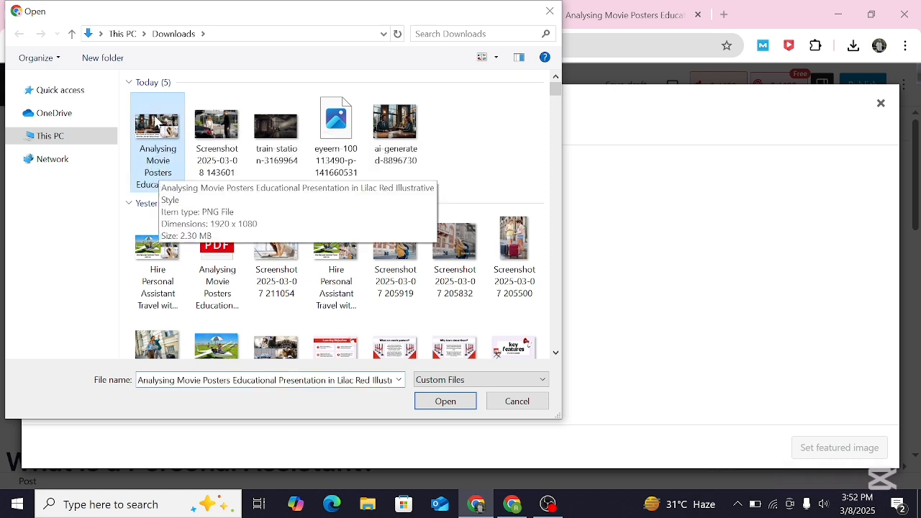
pyautogui.click(159, 166)
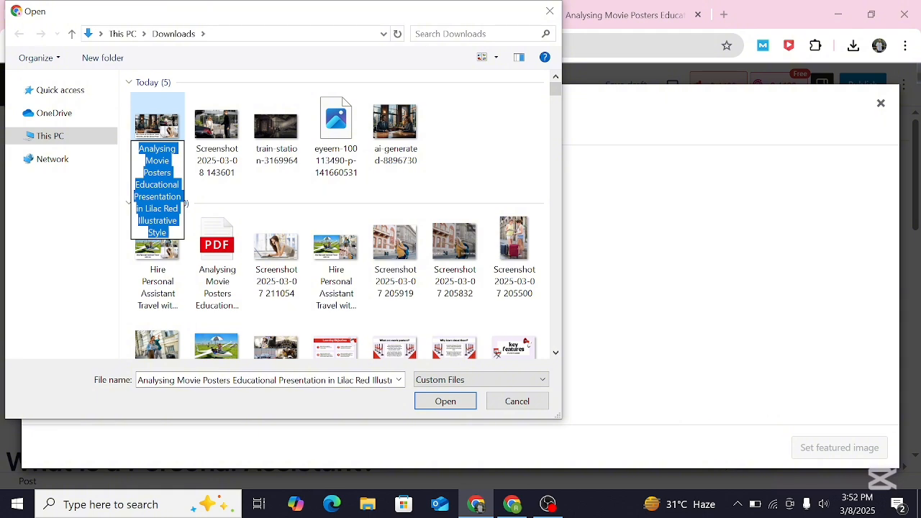
pyautogui.hotkey('ctrl', 'v')
pyautogui.press('Return')
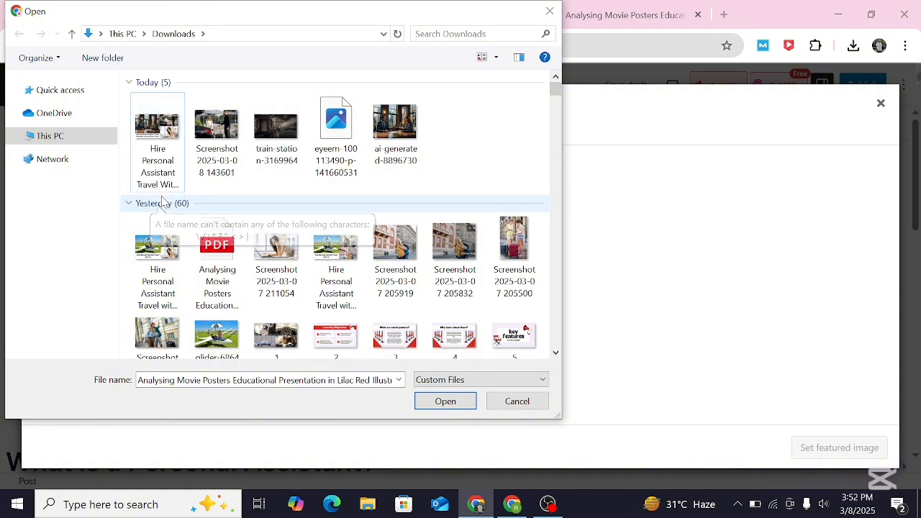
pyautogui.click(165, 157)
pyautogui.click(445, 401)
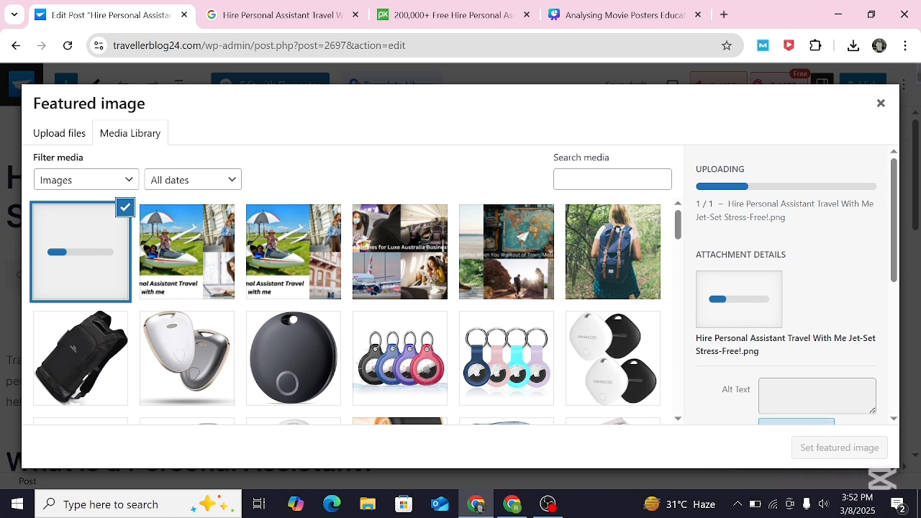
pyautogui.scroll(-2, 895, 201)
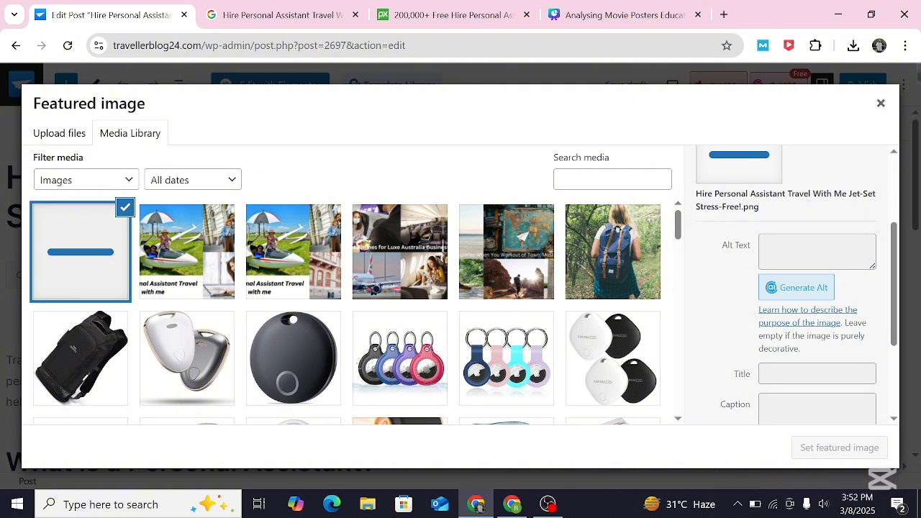
# Clear all Windows notifications and close the notification center.
pyautogui.click(897, 504)
pyautogui.click(889, 262)
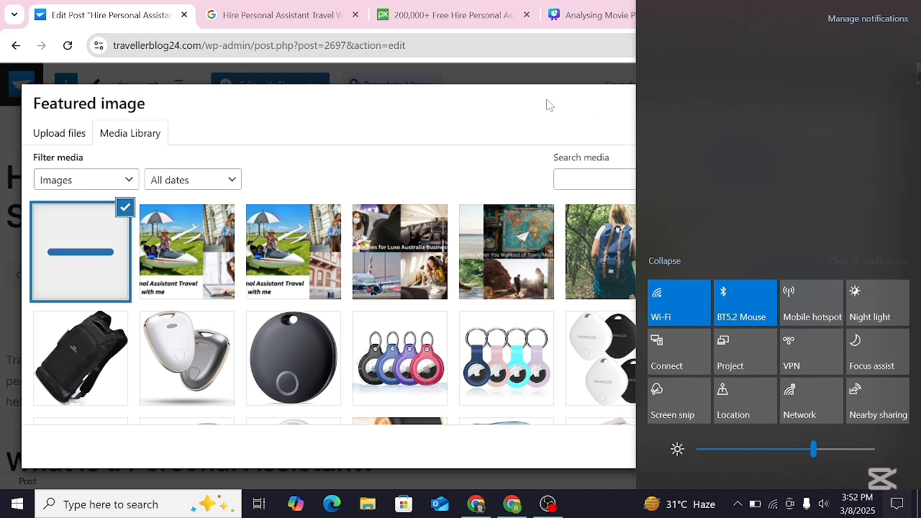
pyautogui.click(451, 70)
# Give the uploaded image the alt text "Hire Personal Assistant Travel With Me Jet-Set Stress-Free!" and set it as the featured image.
pyautogui.click(802, 224)
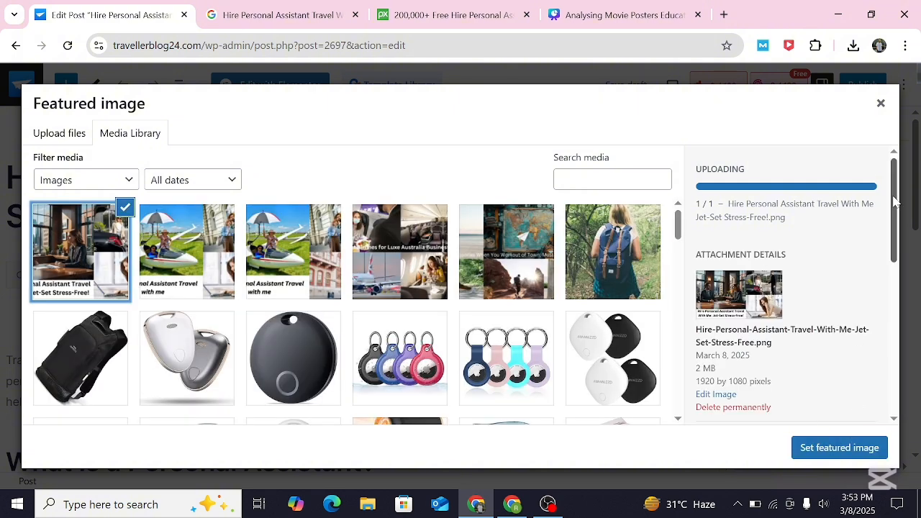
pyautogui.scroll(-1, 894, 202)
pyautogui.click(764, 245)
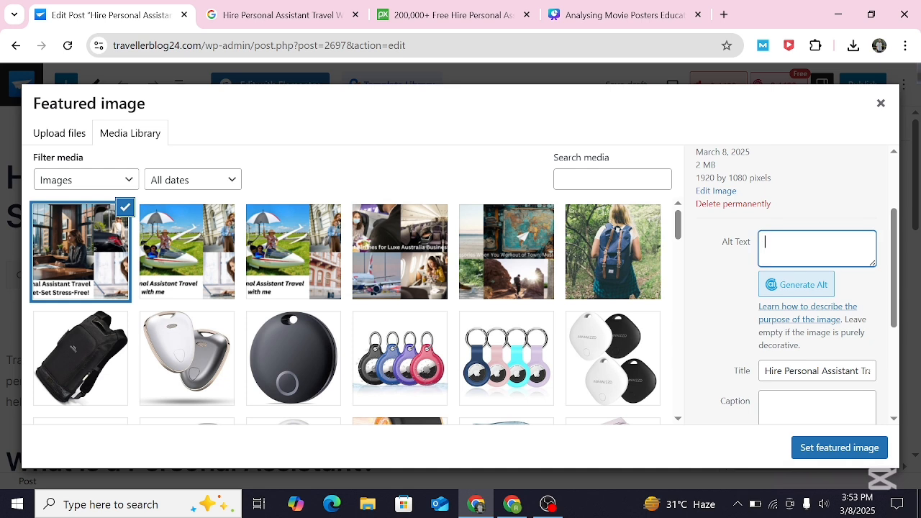
pyautogui.write('Hire Personal Assistant Travel With Me Jet-Set Stress-Free!')
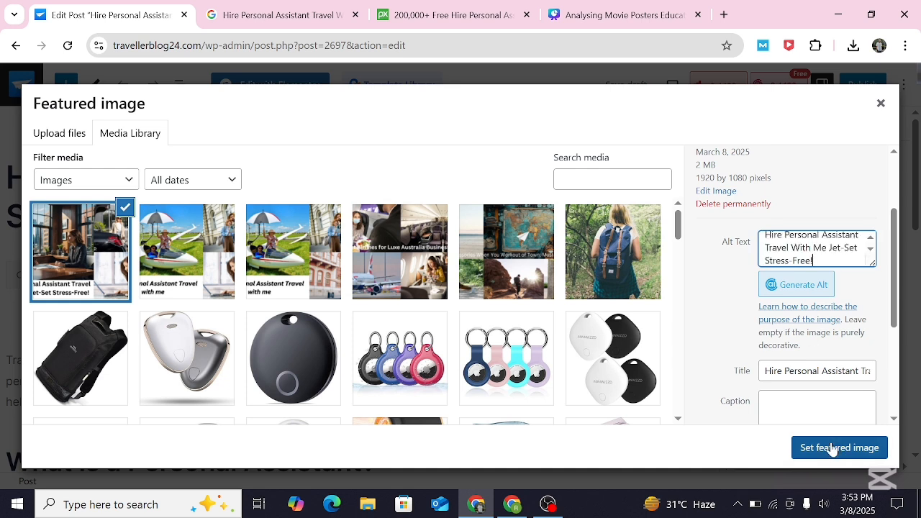
pyautogui.moveTo(809, 260); pyautogui.dragTo(748, 244)
pyautogui.click(852, 450)
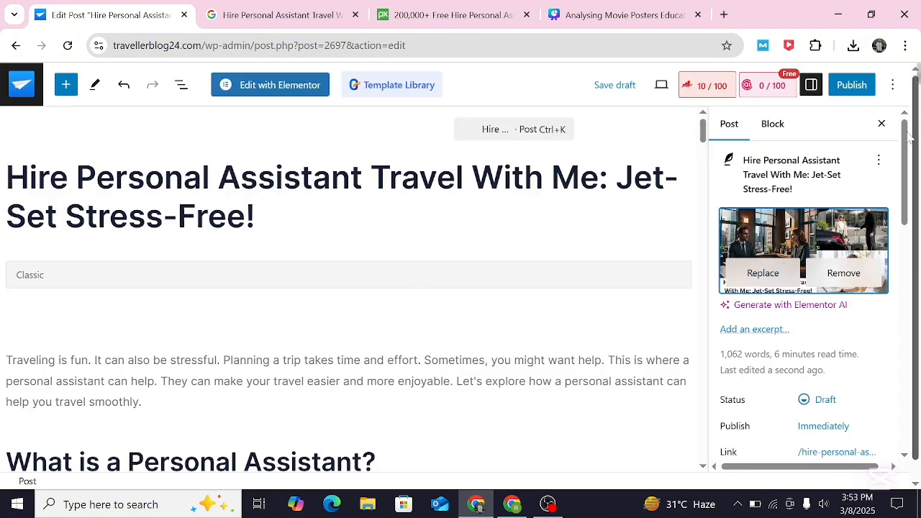
# Open the post's Rank Math analysis and examine the Basic SEO, Additional, Title Readability and Content Readability checks.
pyautogui.moveTo(902, 149); pyautogui.dragTo(910, 130)
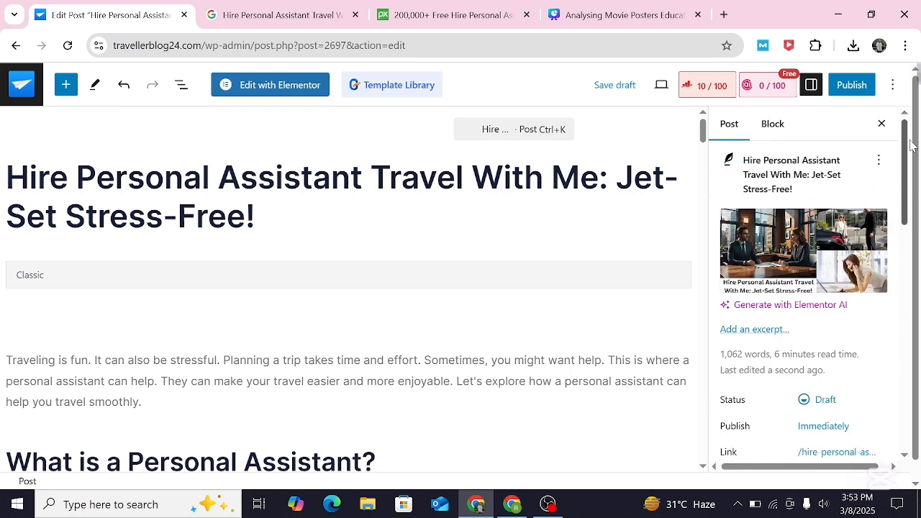
pyautogui.click(704, 87)
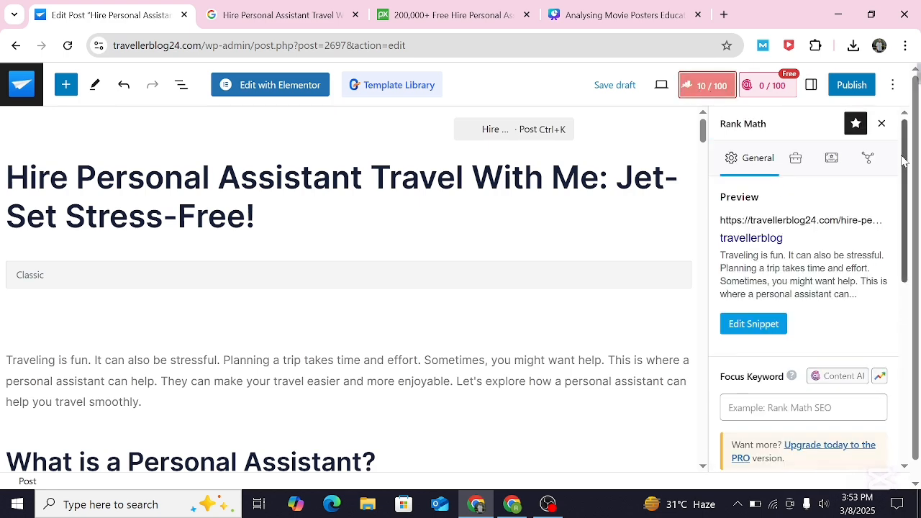
pyautogui.moveTo(906, 149); pyautogui.dragTo(915, 289)
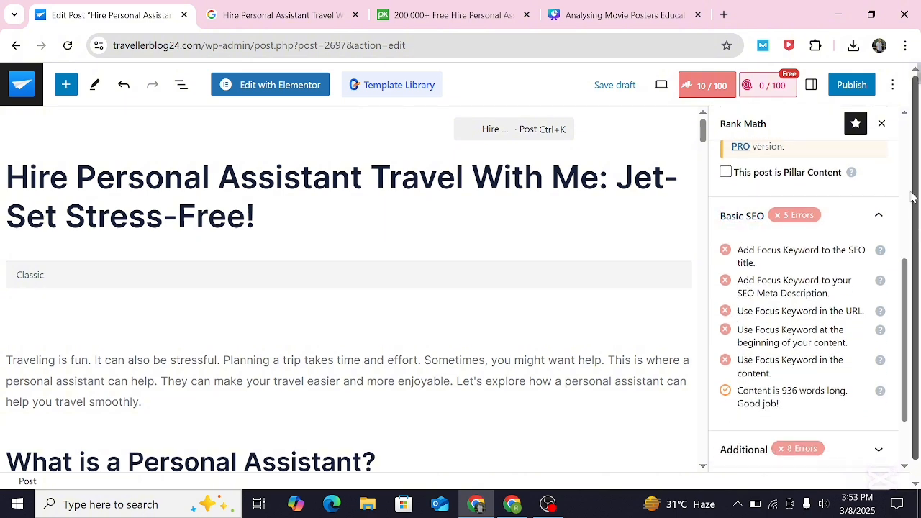
pyautogui.moveTo(908, 324); pyautogui.dragTo(907, 385)
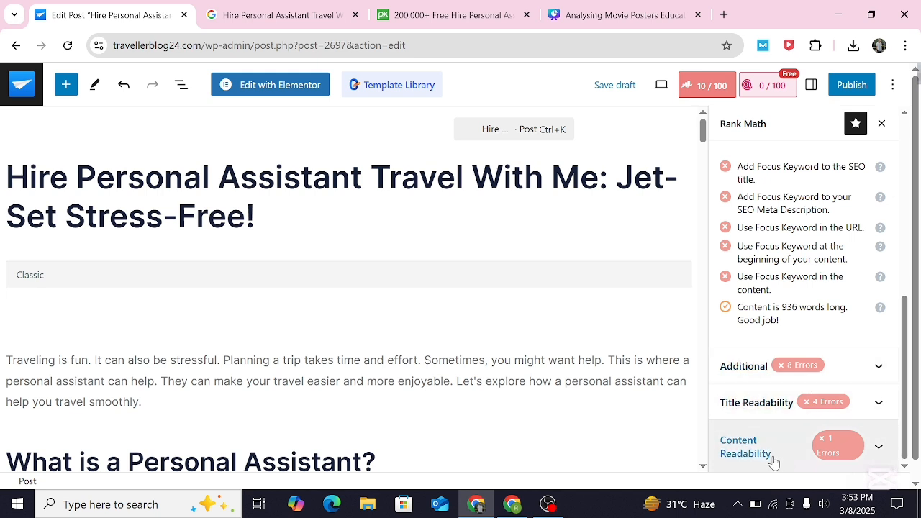
pyautogui.moveTo(908, 310); pyautogui.dragTo(915, 282)
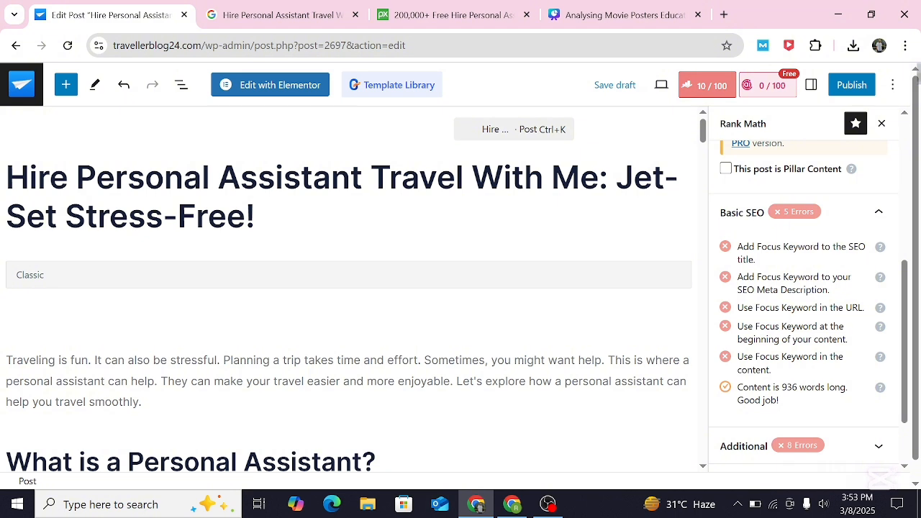
# Copy "Hire Personal Assistant Travel With Me" from the post title and insert it at the start of the introductory paragraph.
pyautogui.moveTo(598, 177); pyautogui.dragTo(6, 177)
pyautogui.hotkey('ctrl', 'c')
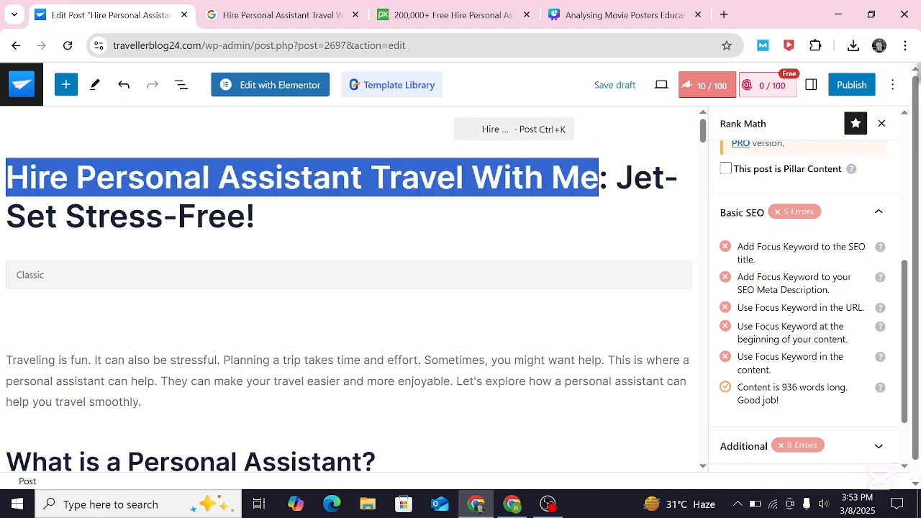
pyautogui.click(7, 359)
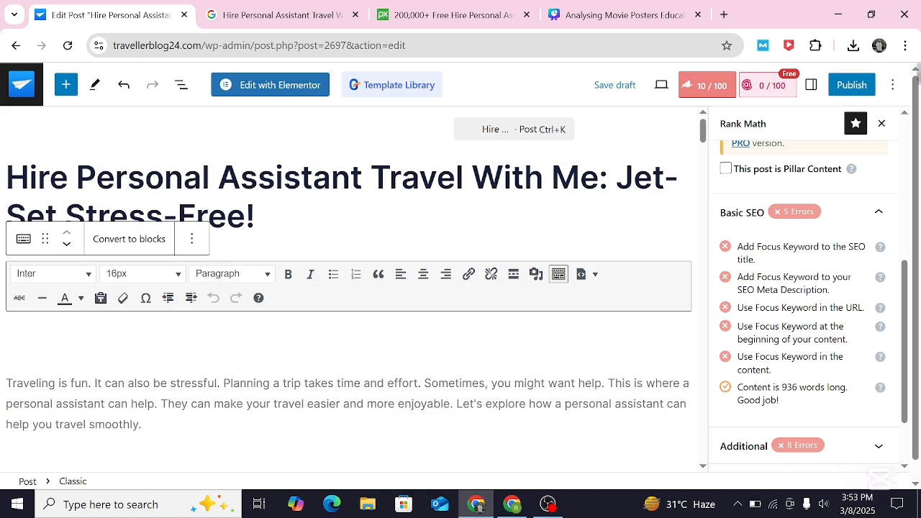
pyautogui.hotkey('ctrl', 'v')
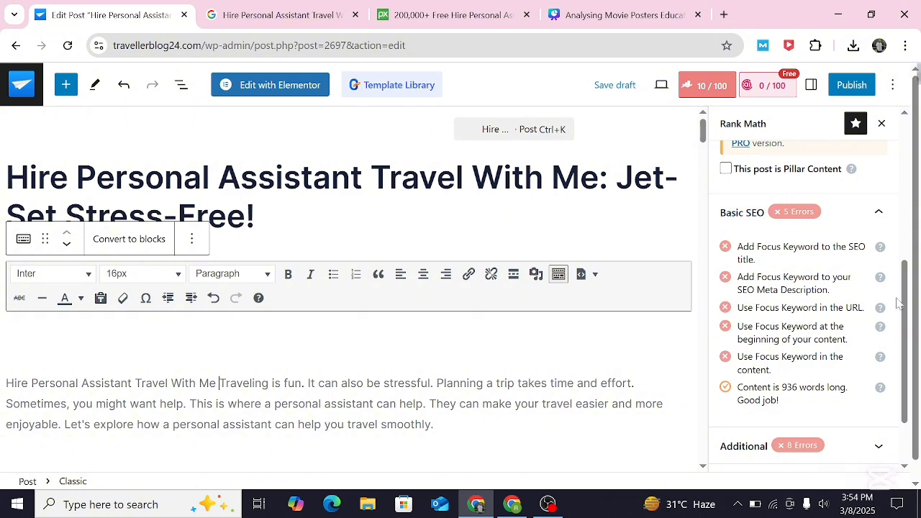
pyautogui.moveTo(899, 303); pyautogui.dragTo(898, 235)
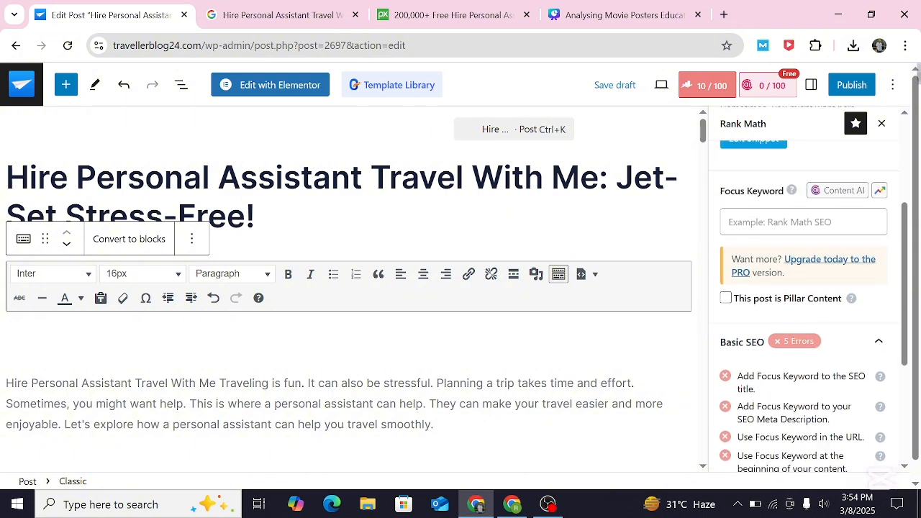
pyautogui.click(803, 222)
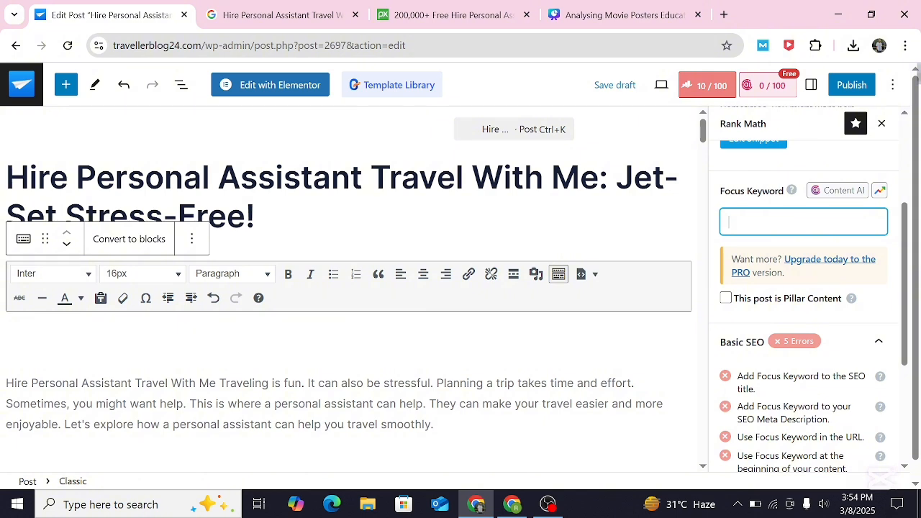
pyautogui.moveTo(369, 179); pyautogui.dragTo(6, 179)
pyautogui.click(6, 178)
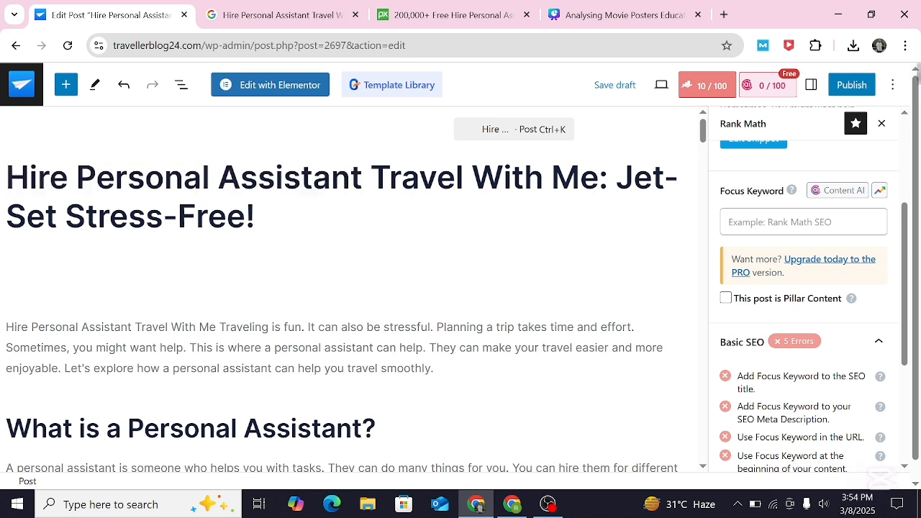
pyautogui.moveTo(362, 179); pyautogui.dragTo(6, 178)
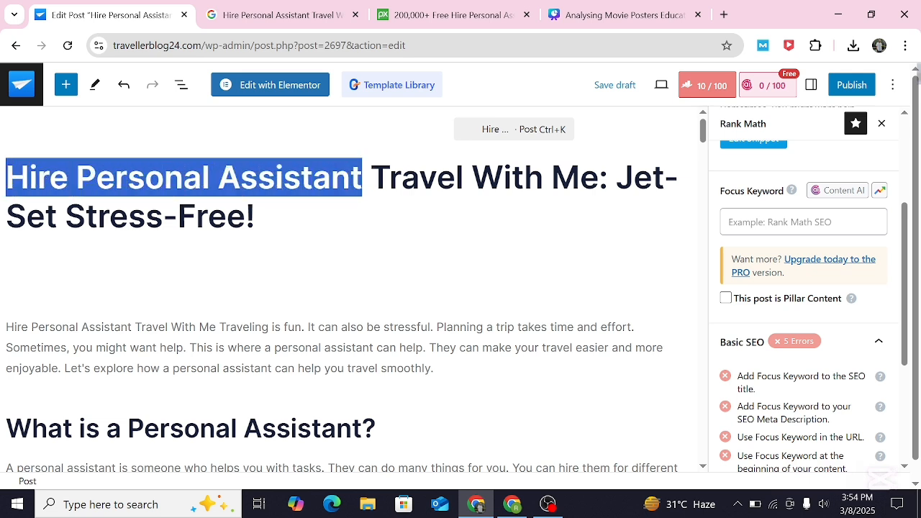
pyautogui.hotkey('ctrl', 'v')
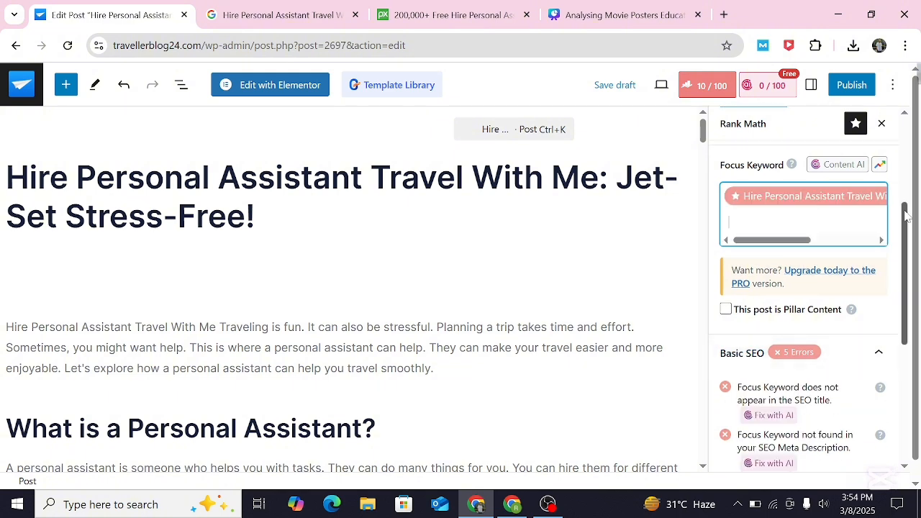
pyautogui.scroll(-3, 910, 287)
pyautogui.moveTo(910, 295); pyautogui.dragTo(905, 207)
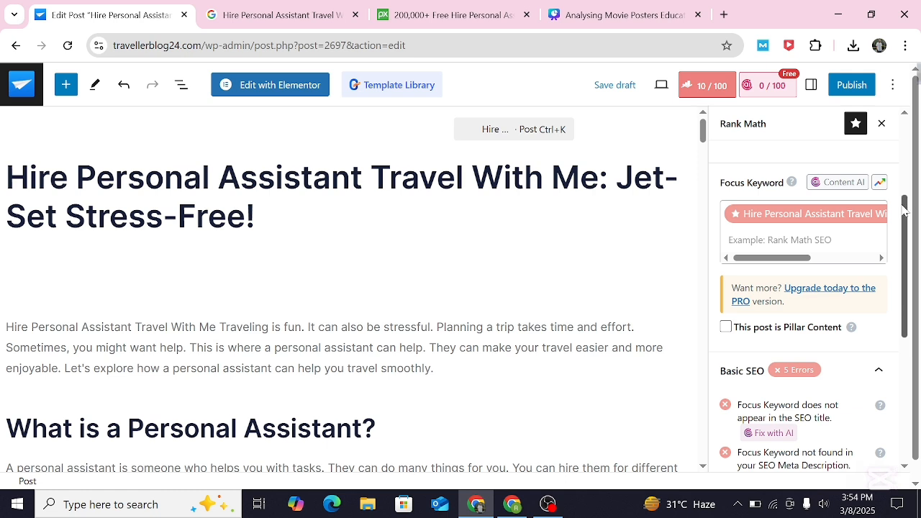
pyautogui.moveTo(805, 258); pyautogui.dragTo(894, 257)
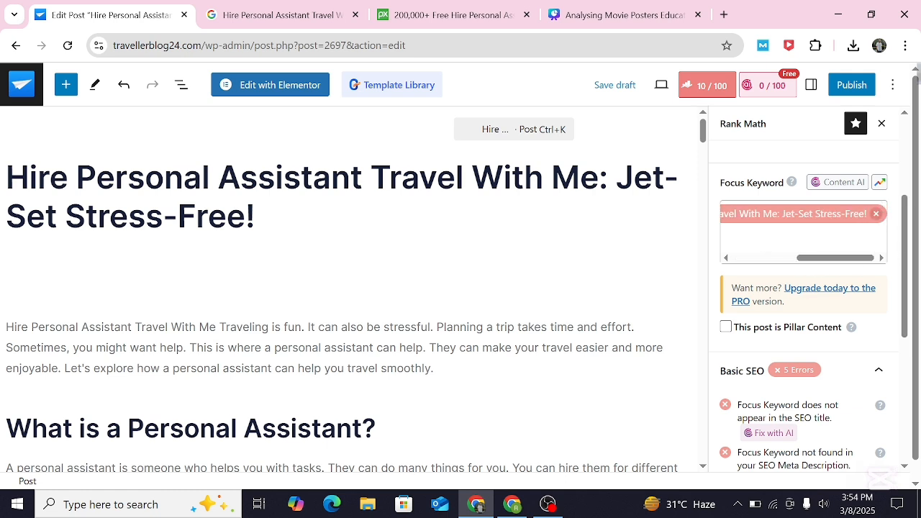
pyautogui.click(875, 214)
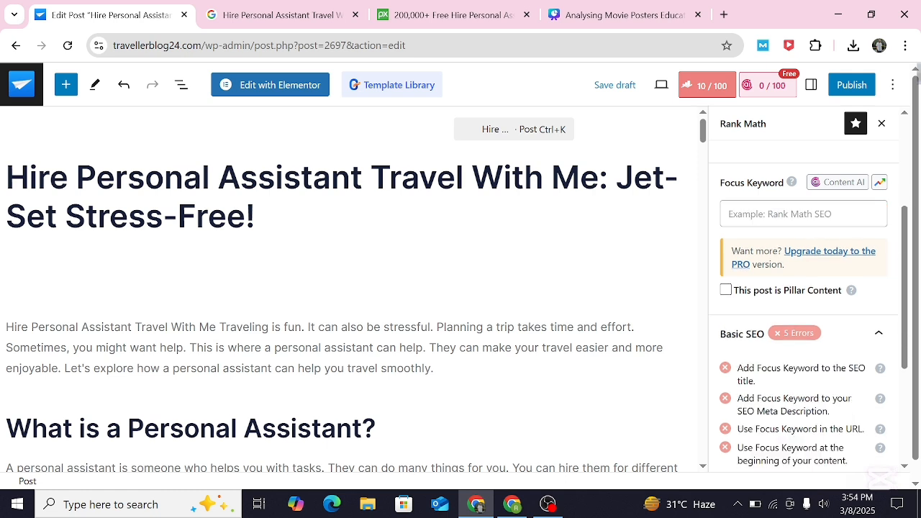
# Copy "Hire Personal Assistant" from the post title, set it as the Rank Math focus keyword, and review the Basic SEO checks.
pyautogui.moveTo(363, 177); pyautogui.dragTo(7, 177)
pyautogui.rightClick(20, 180)
pyautogui.click(43, 212)
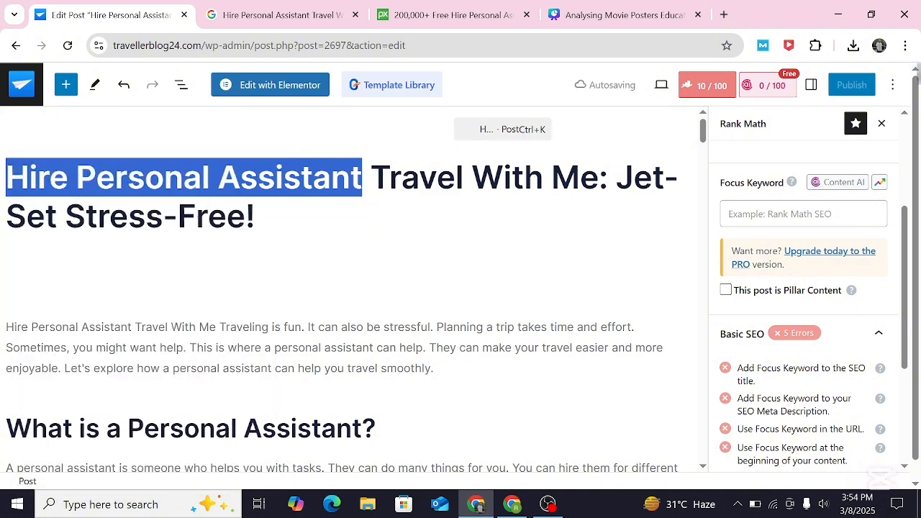
pyautogui.click(803, 213)
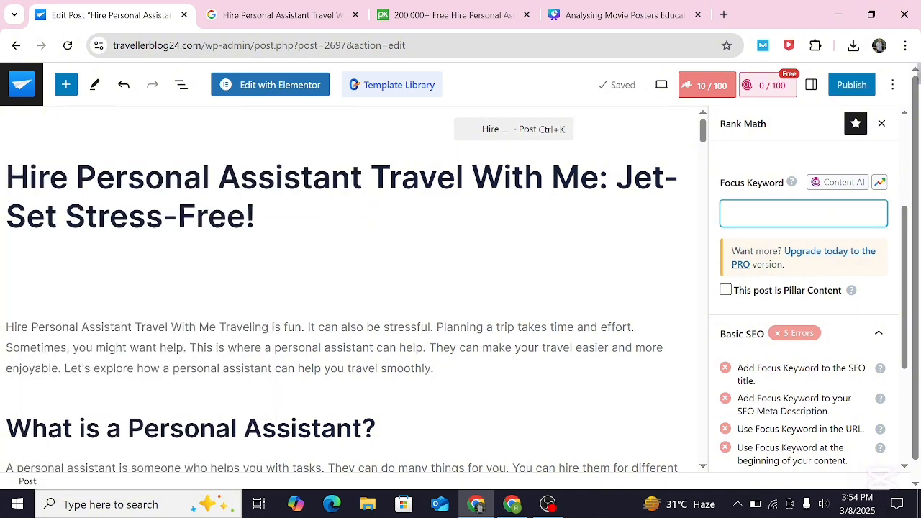
pyautogui.rightClick(727, 219)
pyautogui.click(762, 326)
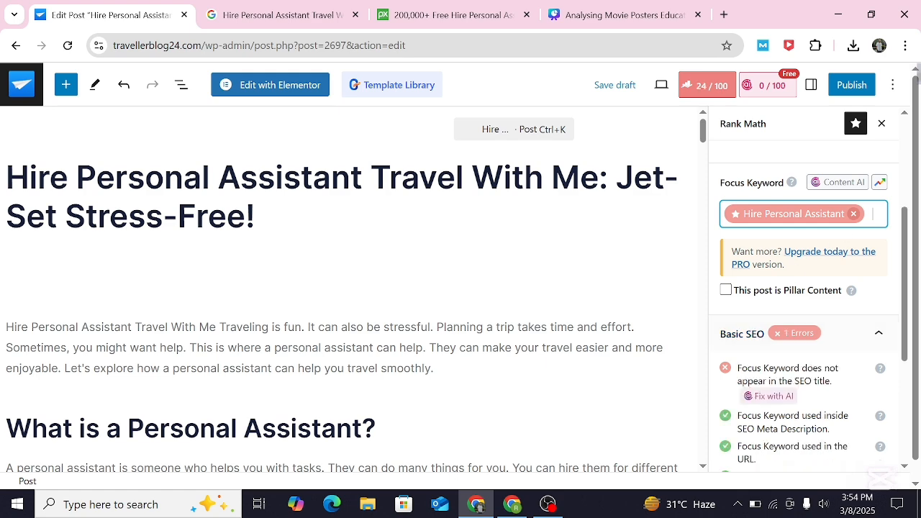
pyautogui.scroll(-3, 902, 280)
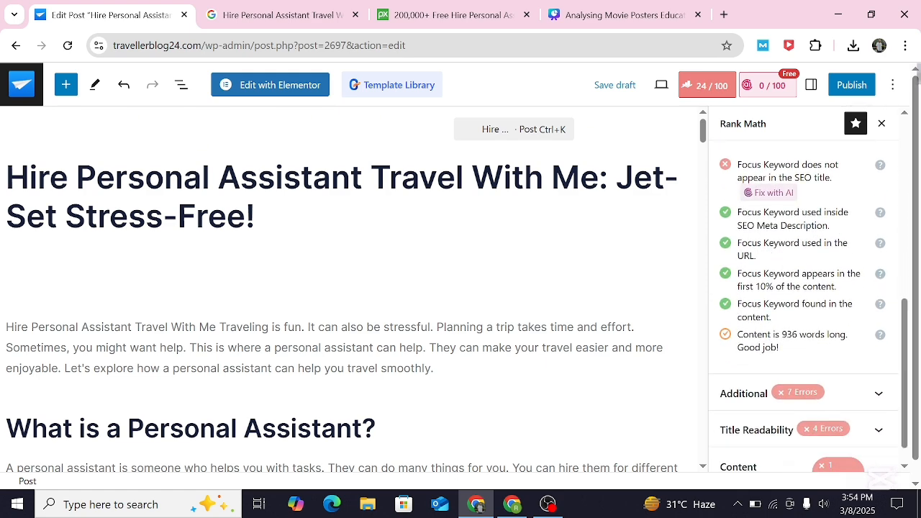
pyautogui.scroll(3, 906, 284)
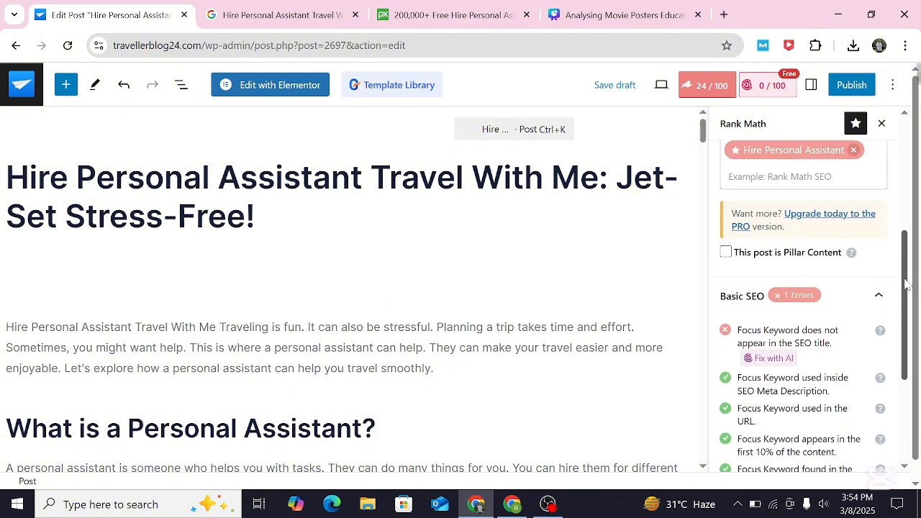
pyautogui.scroll(-1, 892, 286)
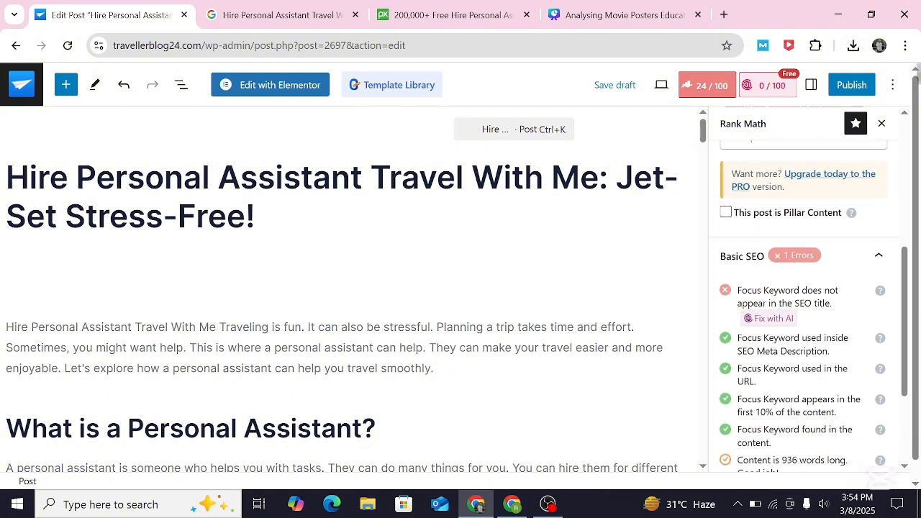
# Replace the introduction's opening phrase with the full title "Hire Personal Assistant Travel With Me: Jet-Set Stress-Free!" and remove the blank line above the paragraph.
pyautogui.click(9, 272)
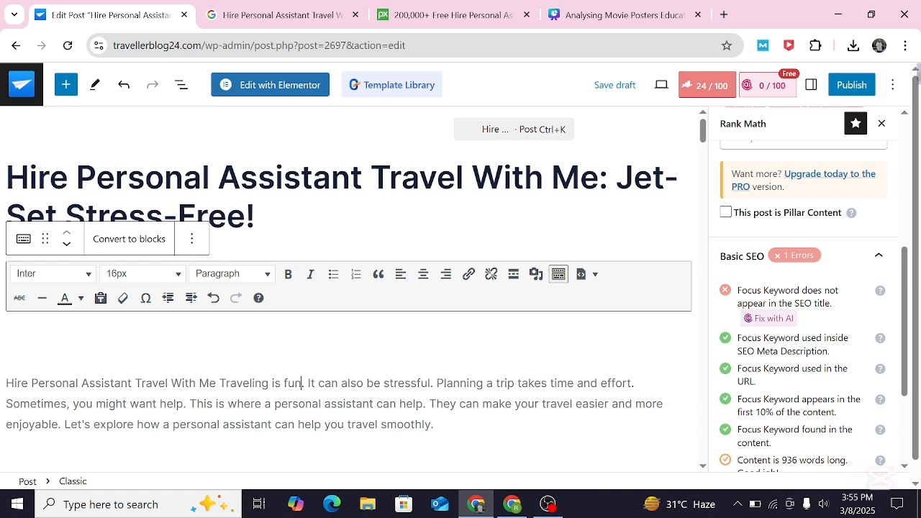
pyautogui.moveTo(256, 218); pyautogui.dragTo(7, 181)
pyautogui.click(8, 181)
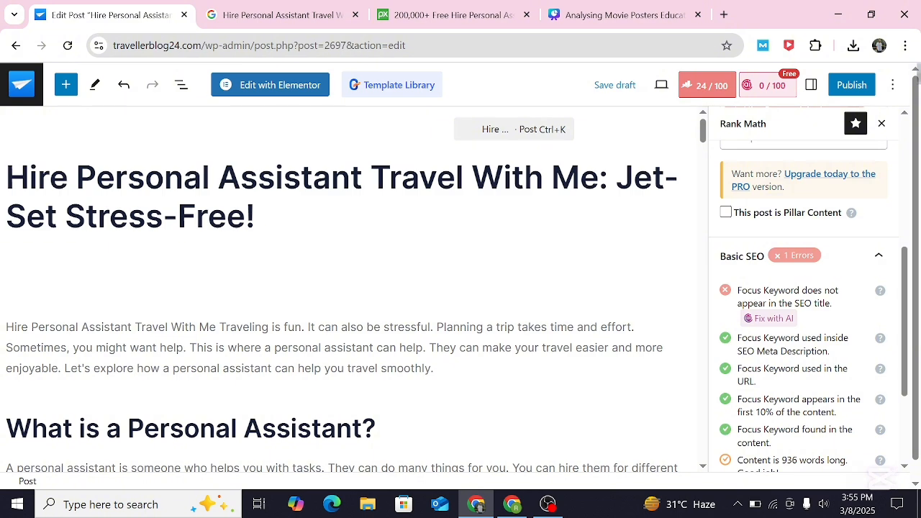
pyautogui.moveTo(256, 218); pyautogui.dragTo(8, 180)
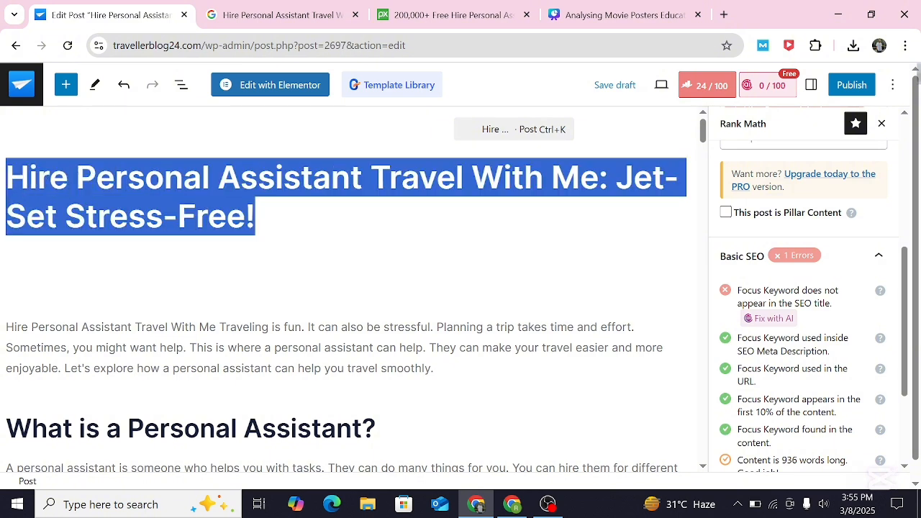
pyautogui.rightClick(20, 187)
pyautogui.click(62, 209)
pyautogui.click(5, 321)
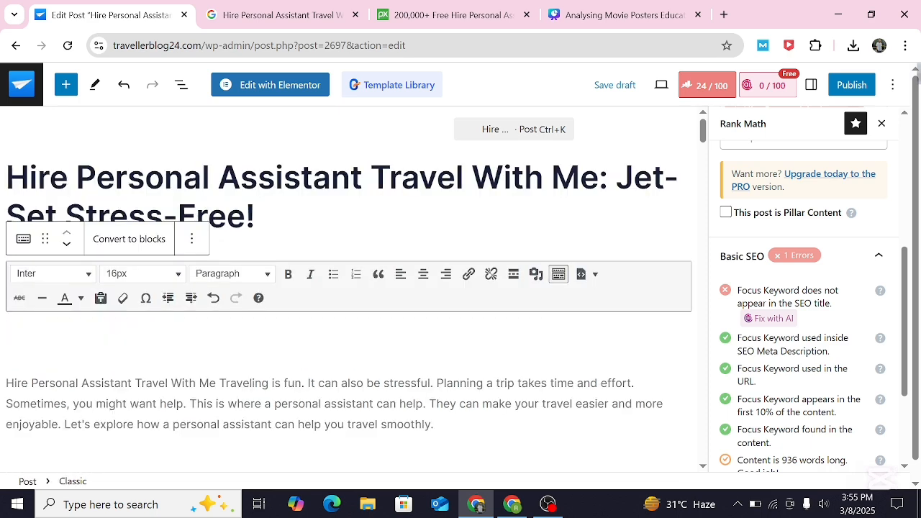
pyautogui.moveTo(216, 383); pyautogui.dragTo(4, 386)
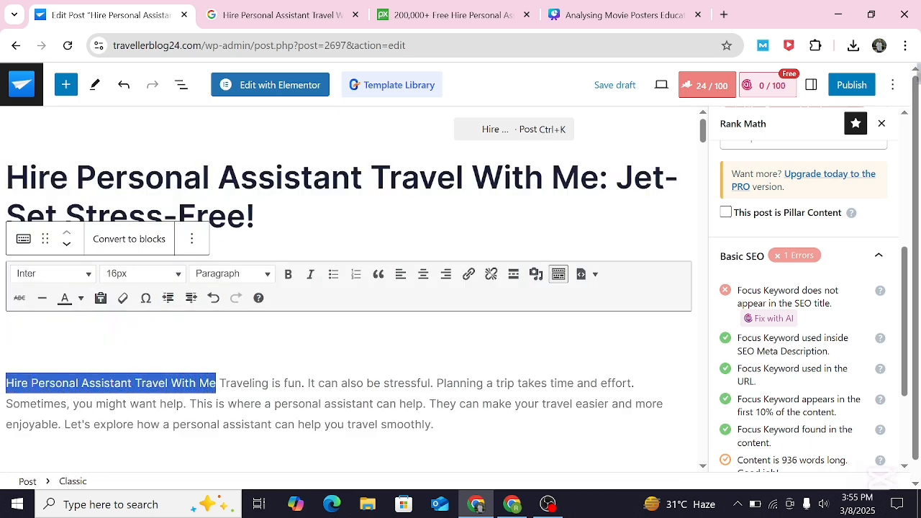
pyautogui.hotkey('ctrl', 'v')
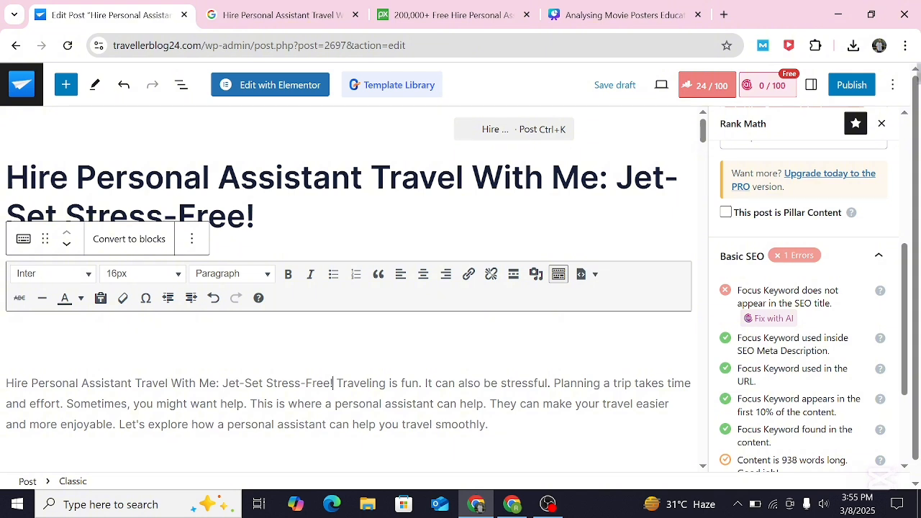
pyautogui.press('BackSpace')
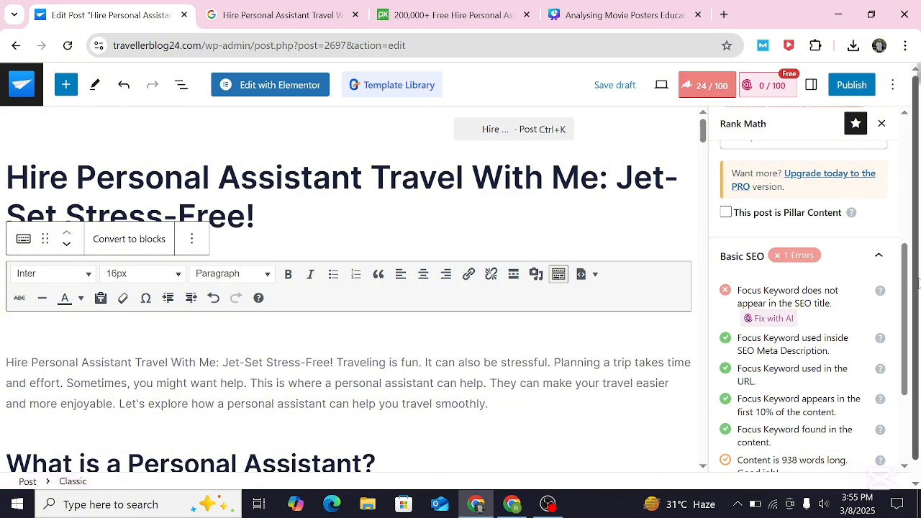
# Open the snippet for editing and replace its SEO title with "Hire Personal Assistant Travel With Me: Jet-Set Stress-Free!".
pyautogui.moveTo(904, 275); pyautogui.dragTo(904, 200)
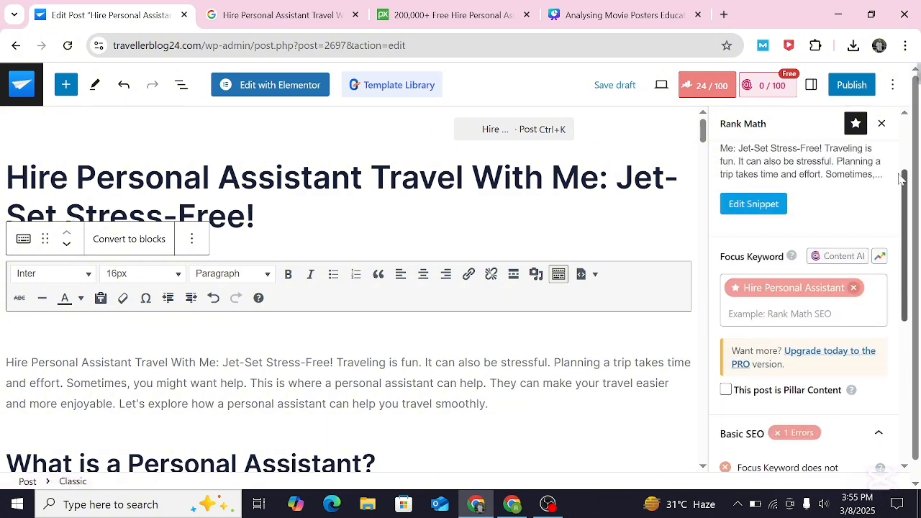
pyautogui.click(765, 203)
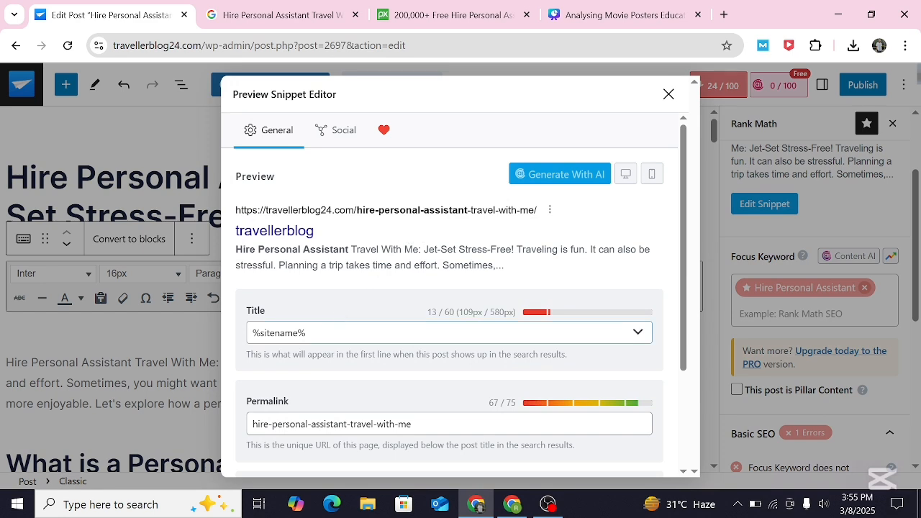
pyautogui.tripleClick(302, 332)
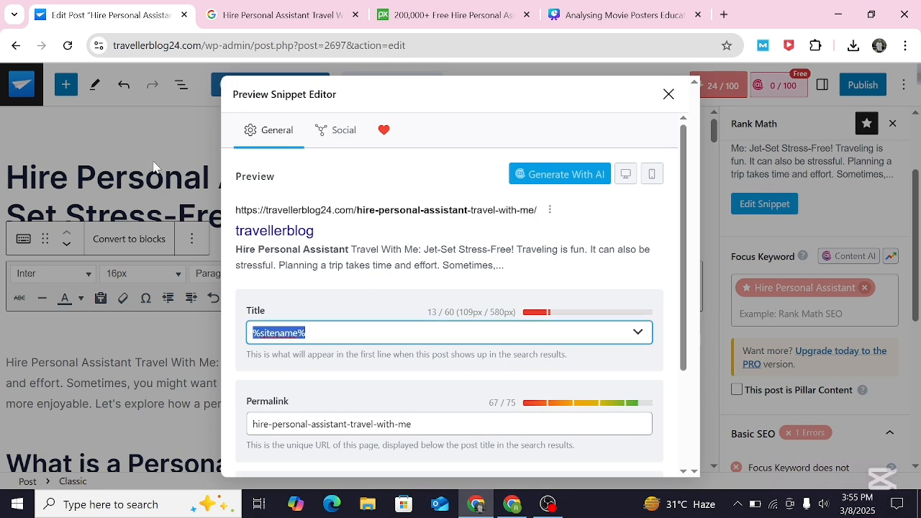
pyautogui.hotkey('ctrl', 'v')
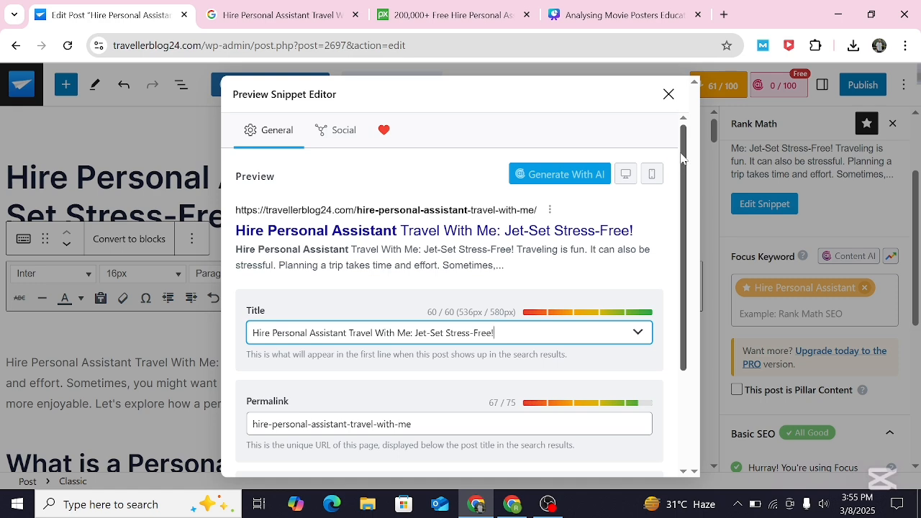
# Examine the snippet's title, permalink and description fields and compare them with the URL, title and description in the search preview.
pyautogui.scroll(-1, 687, 180)
pyautogui.scroll(1, 687, 179)
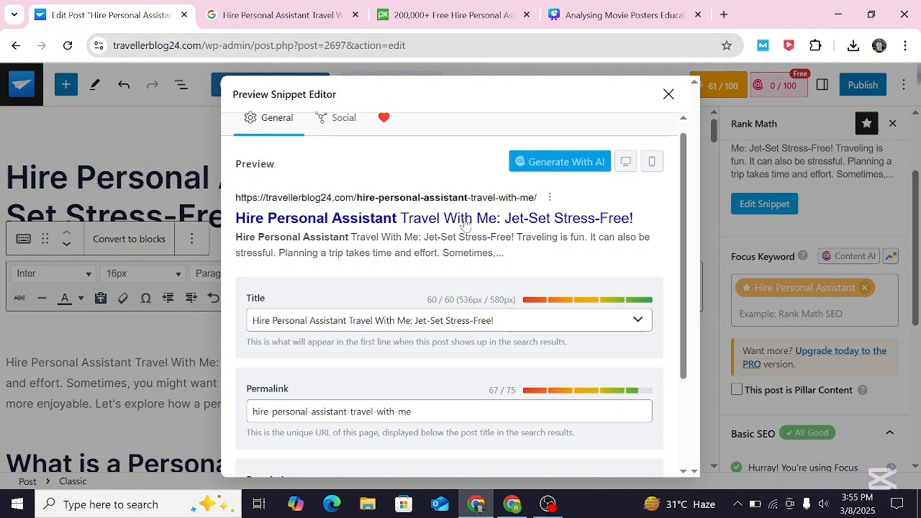
pyautogui.click(253, 321)
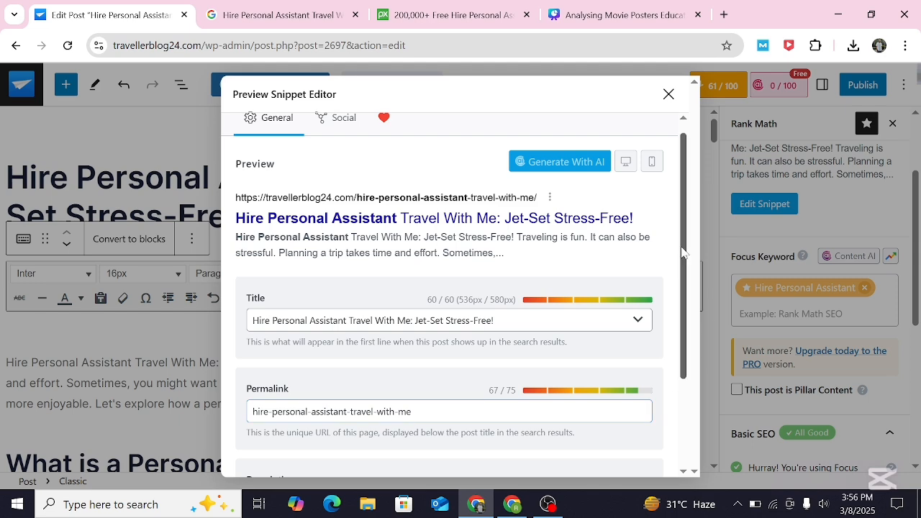
pyautogui.scroll(-3, 684, 252)
pyautogui.click(448, 400)
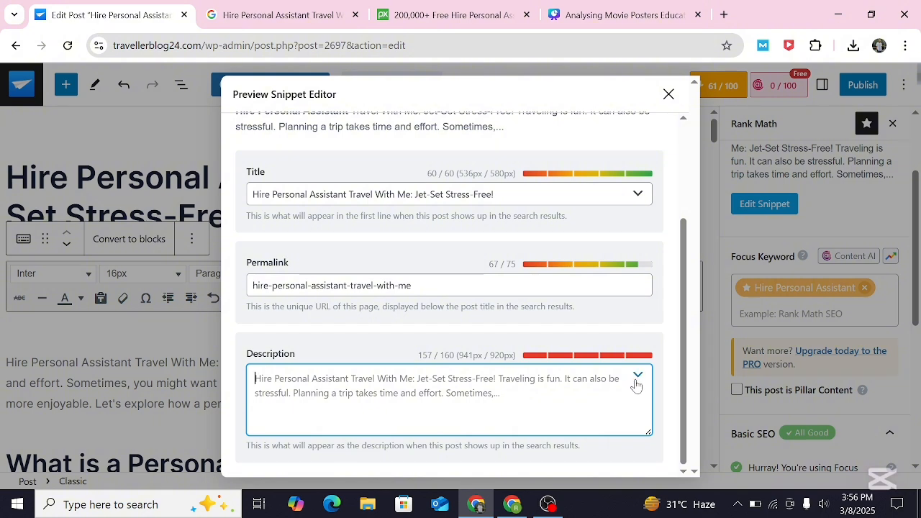
pyautogui.scroll(3, 678, 328)
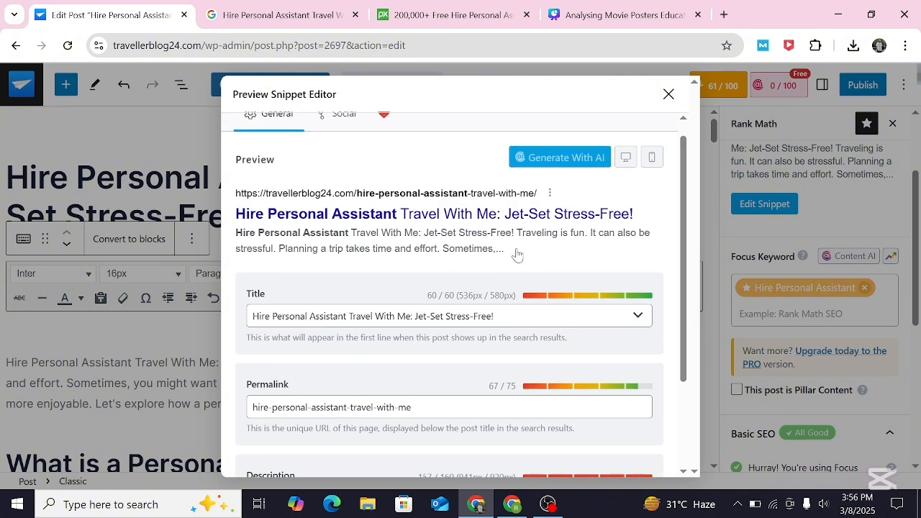
pyautogui.moveTo(511, 251); pyautogui.dragTo(241, 246)
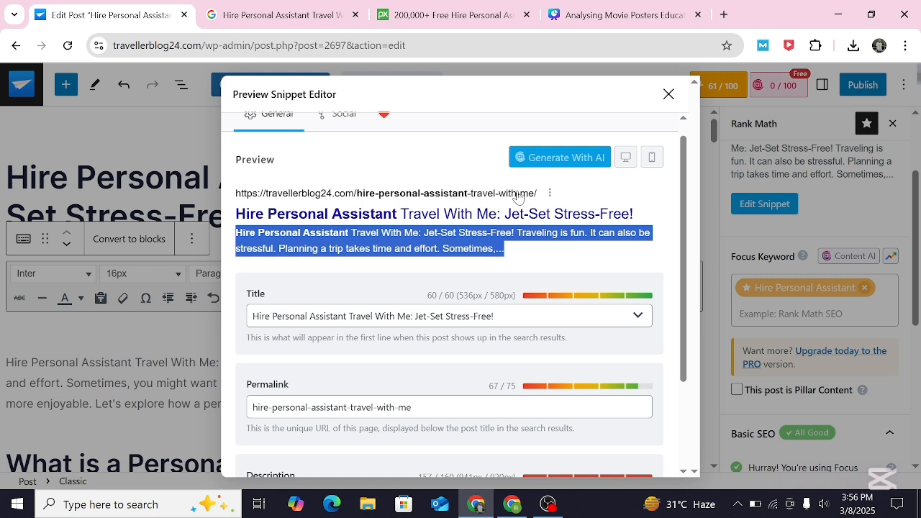
pyautogui.moveTo(538, 193); pyautogui.dragTo(231, 195)
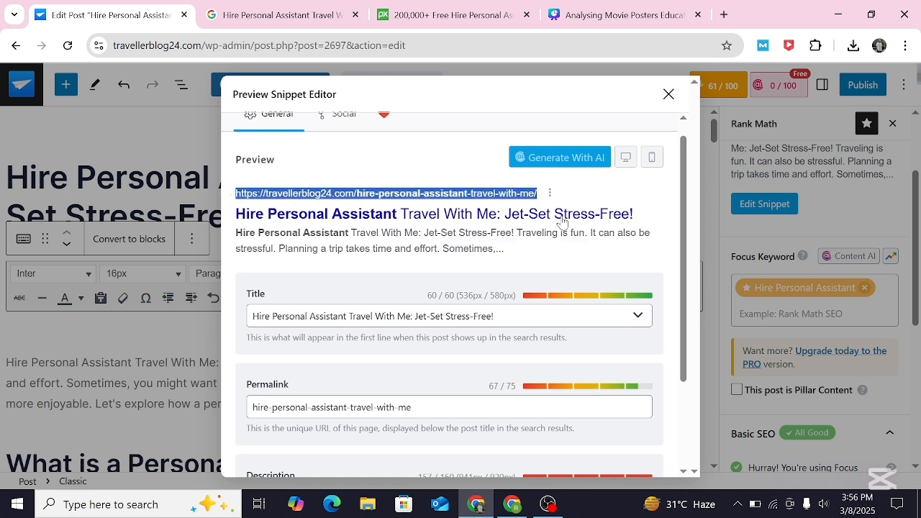
pyautogui.moveTo(639, 214); pyautogui.dragTo(265, 211)
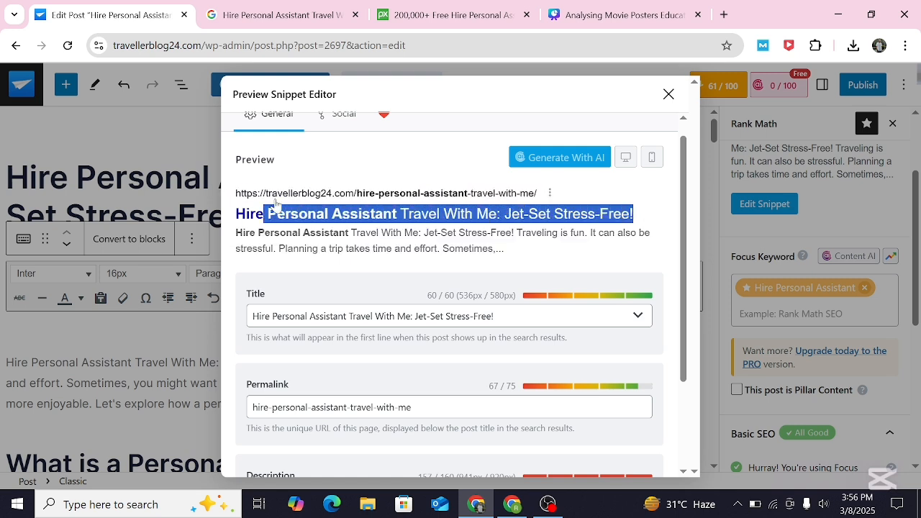
# Examine the snippet's Facebook social preview and its desktop and mobile search previews, and close the snippet editor.
pyautogui.click(353, 124)
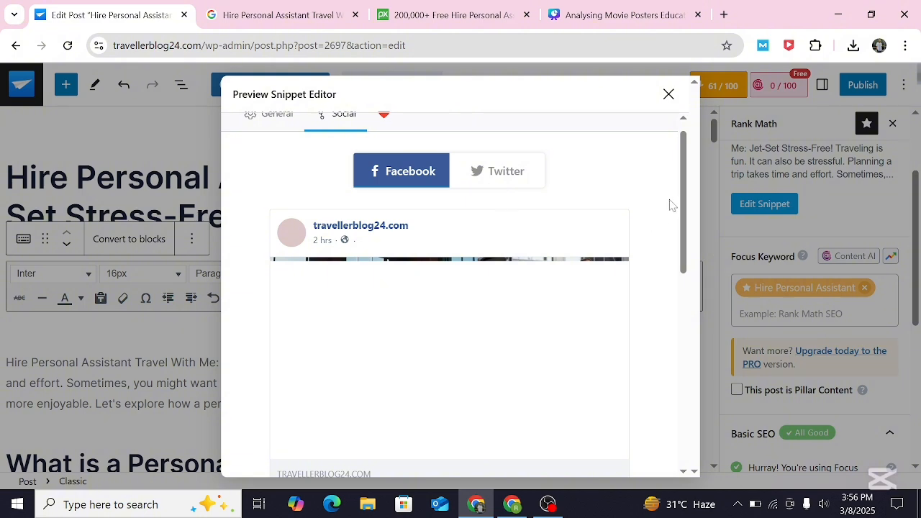
pyautogui.moveTo(683, 182); pyautogui.dragTo(705, 179)
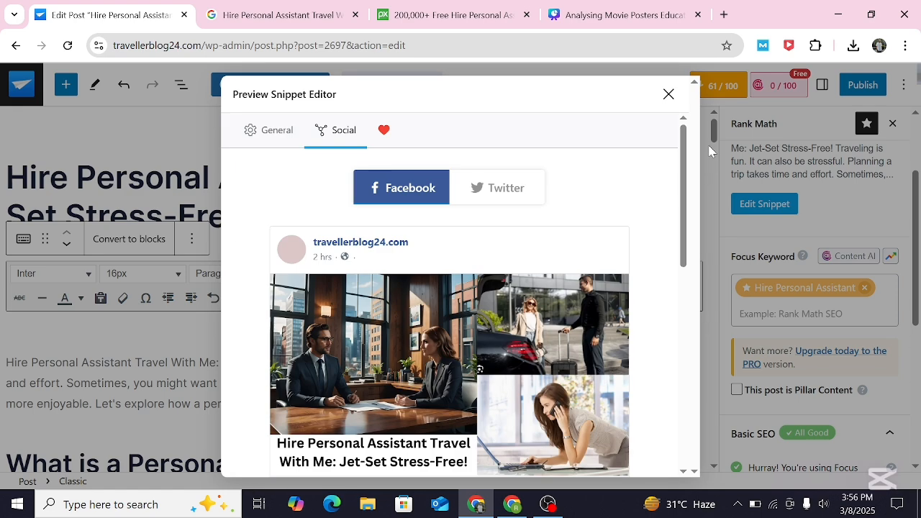
pyautogui.click(268, 135)
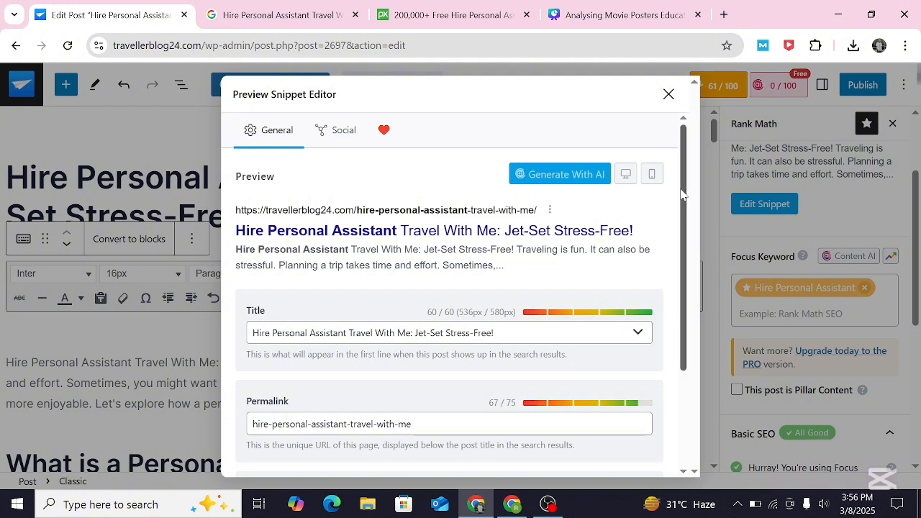
pyautogui.scroll(-2, 685, 357)
pyautogui.scroll(4, 686, 358)
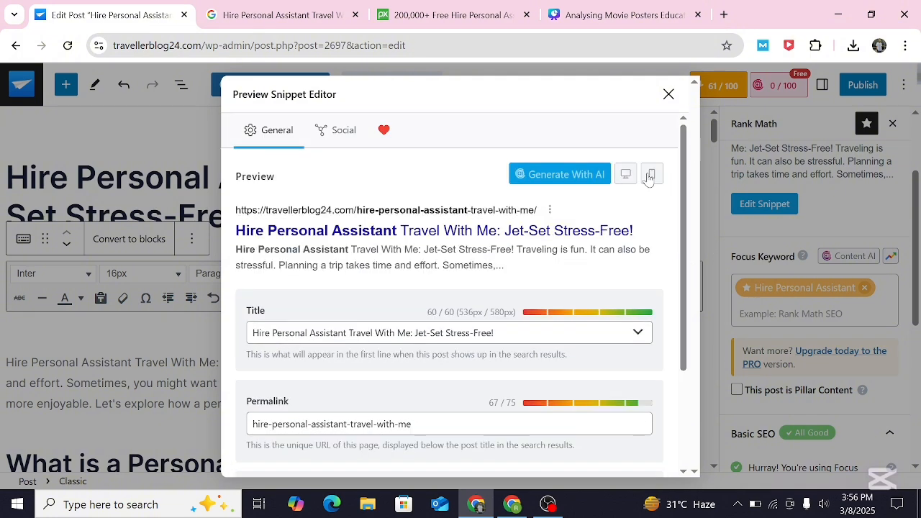
pyautogui.click(626, 175)
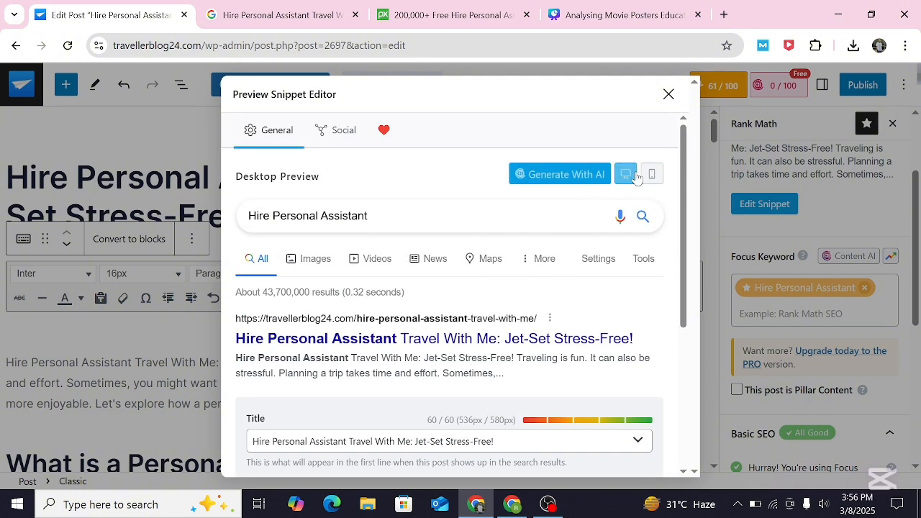
pyautogui.click(651, 175)
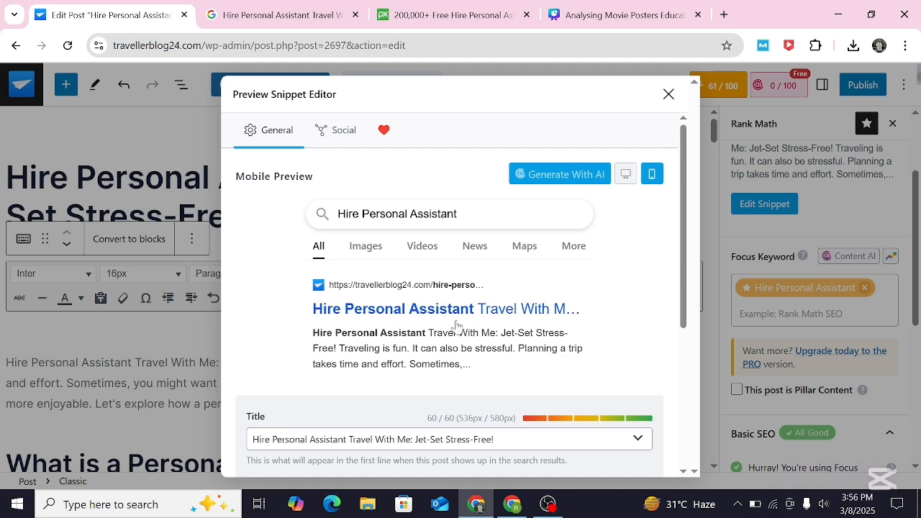
pyautogui.click(626, 176)
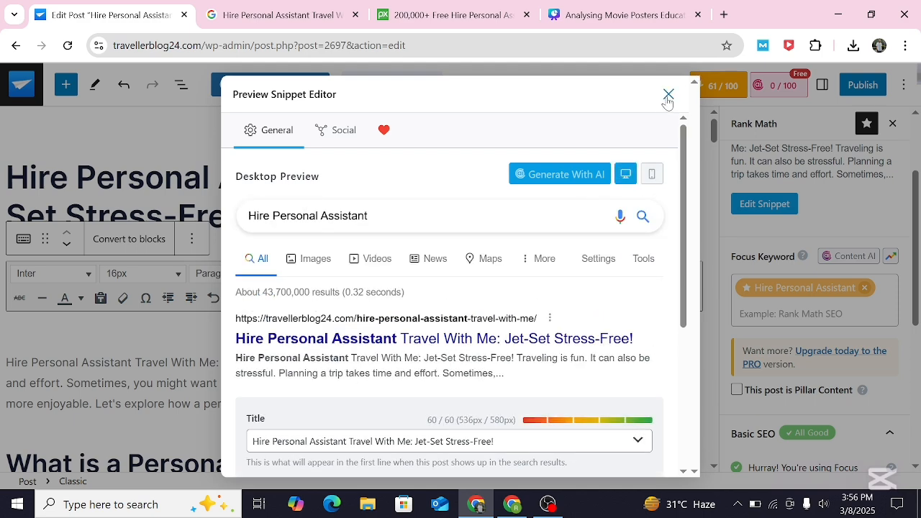
pyautogui.moveTo(235, 317); pyautogui.dragTo(919, 410)
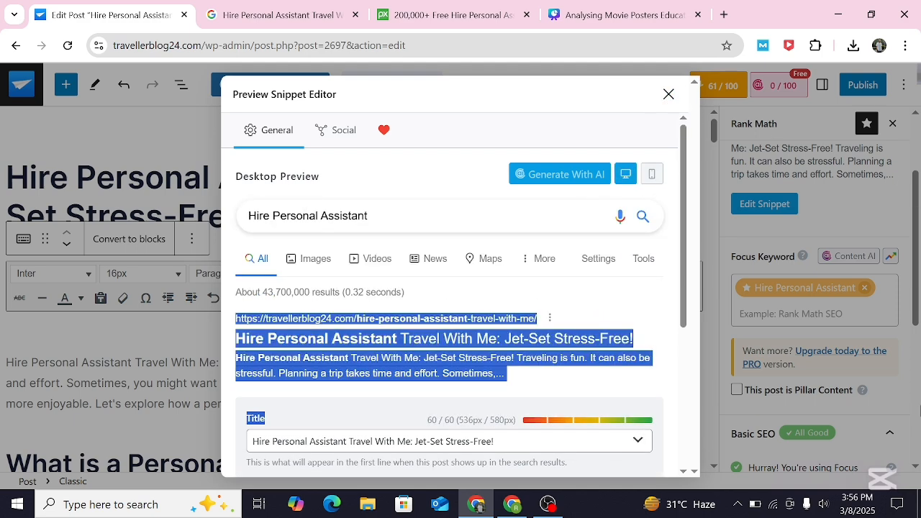
pyautogui.click(668, 96)
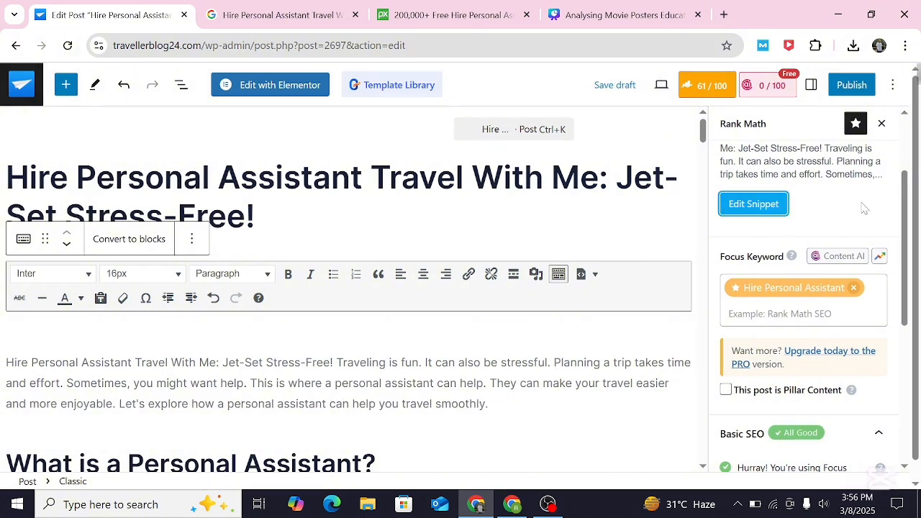
# Review the Basic SEO checks and the expanded Additional checks for the post in Rank Math.
pyautogui.moveTo(905, 196); pyautogui.dragTo(916, 269)
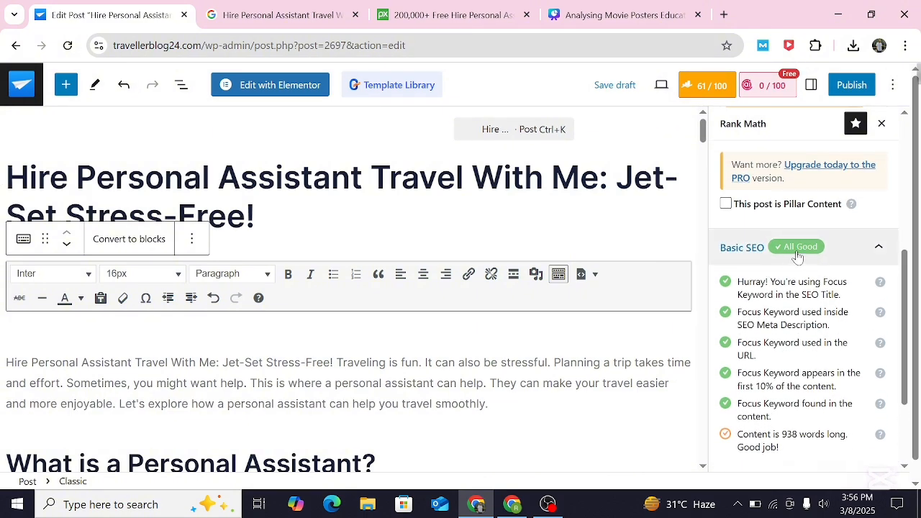
pyautogui.scroll(-2, 834, 302)
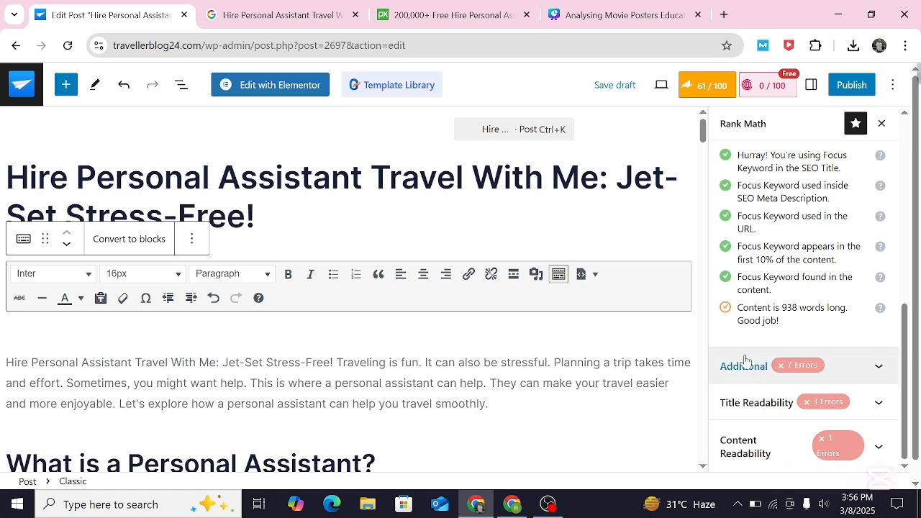
pyautogui.click(853, 369)
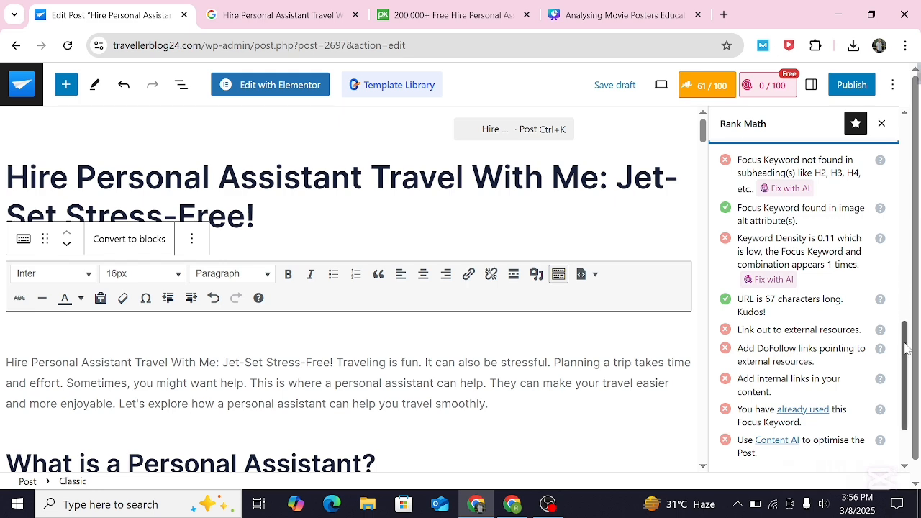
pyautogui.scroll(3, 908, 282)
pyautogui.scroll(5, 912, 279)
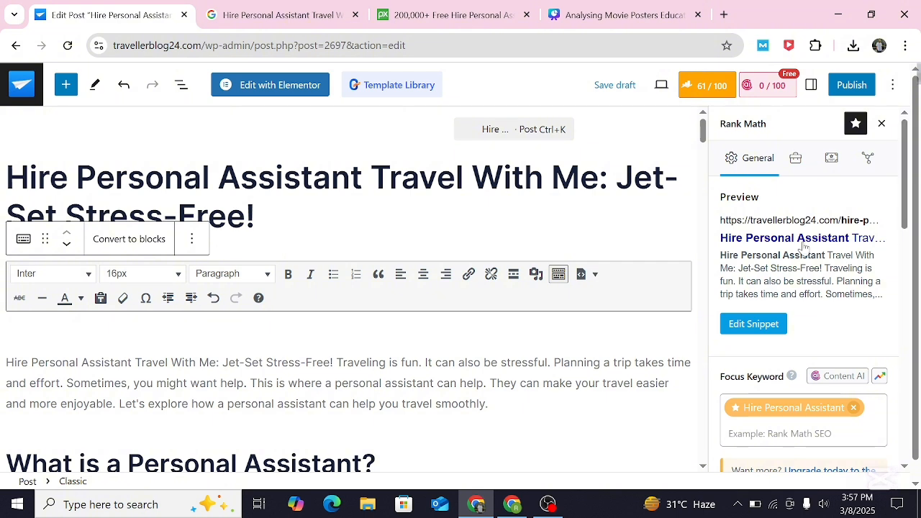
# Open the post in Elementor without saving changes, look over its layout, and return to the WordPress post editor.
pyautogui.click(294, 88)
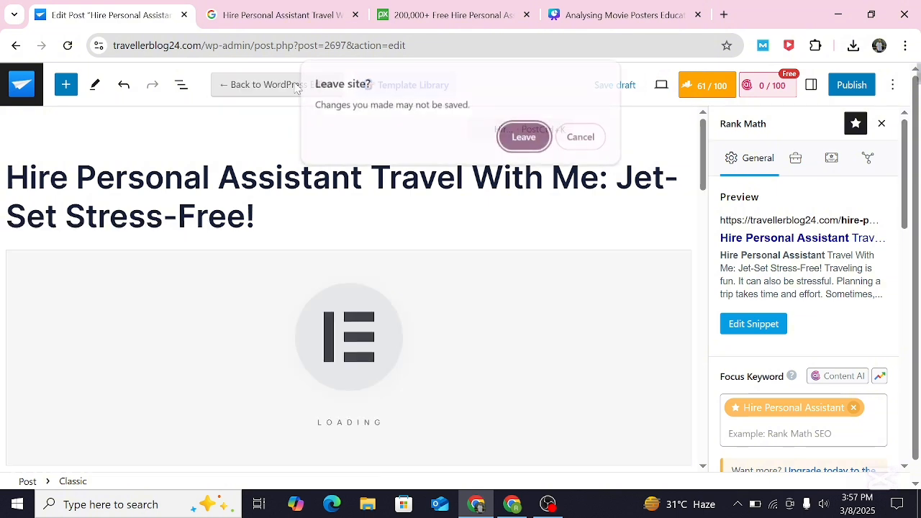
pyautogui.click(524, 137)
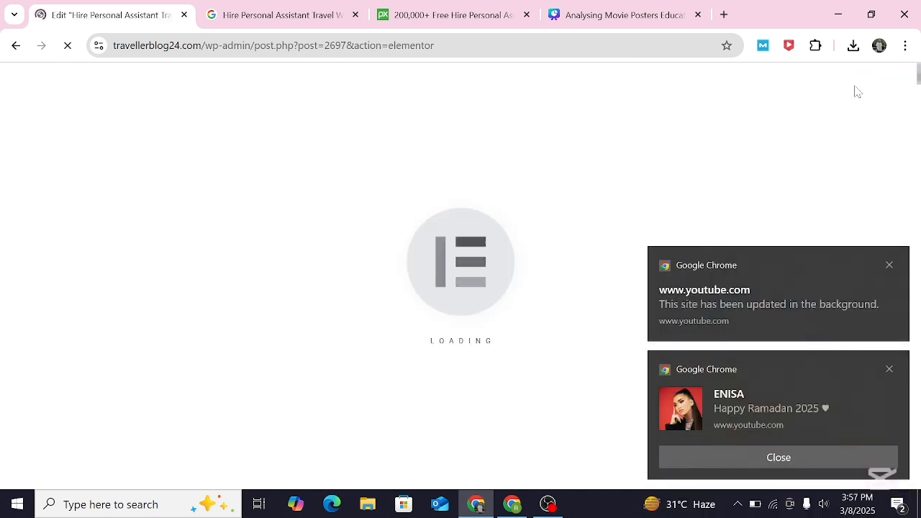
pyautogui.click(889, 267)
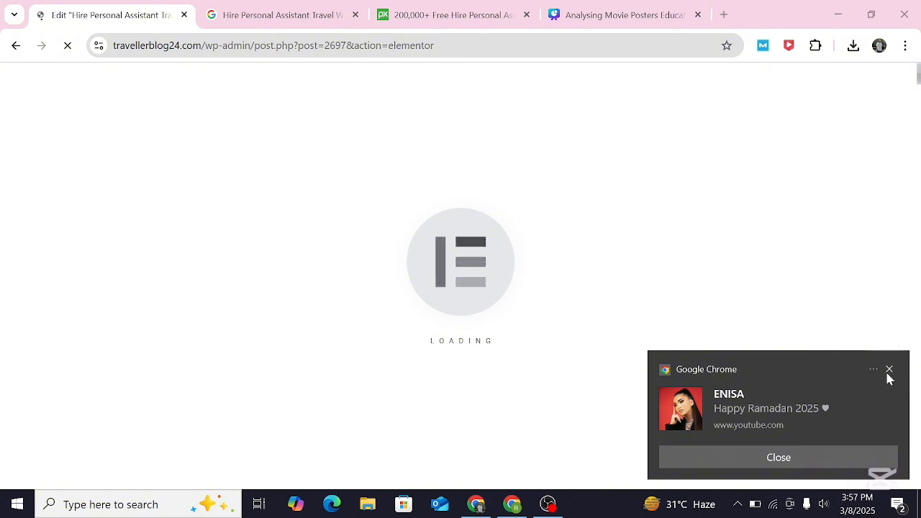
pyautogui.click(889, 372)
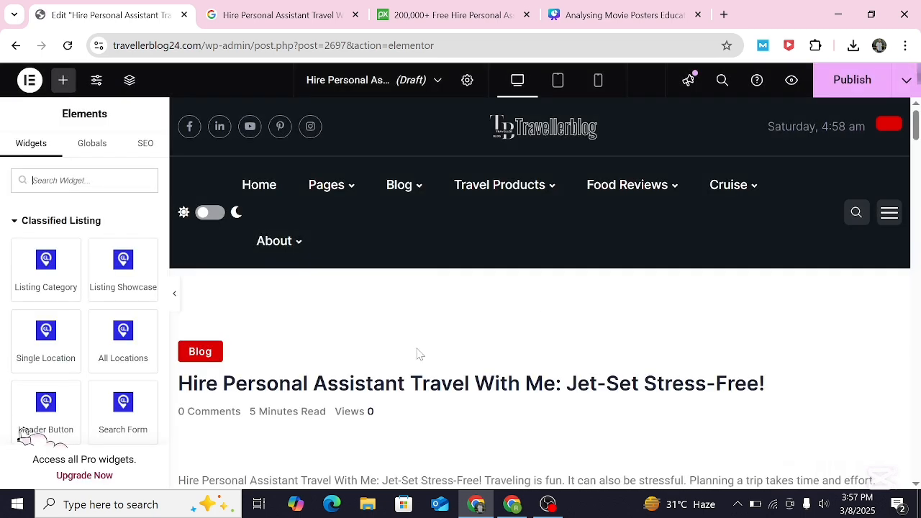
pyautogui.moveTo(916, 125)
pyautogui.mouseDown()
pyautogui.moveTo(917, 166)
pyautogui.moveTo(918, 129)
pyautogui.mouseUp()
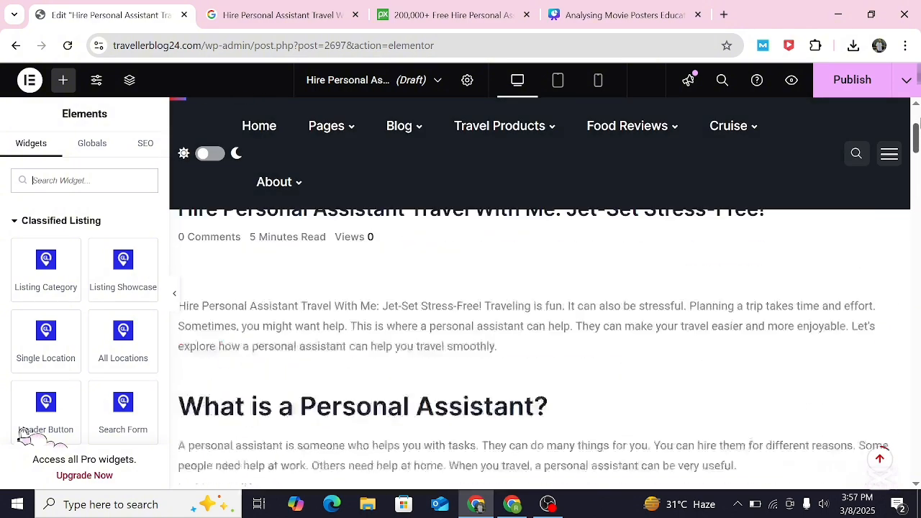
pyautogui.click(16, 49)
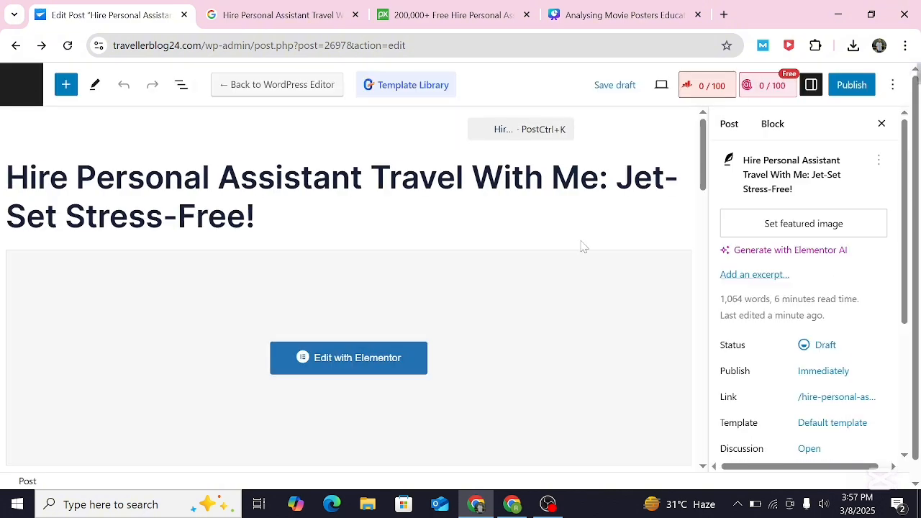
# Set the collage captioned "Hire Personal Assistant Travel With Me: Jet-Set Stress-Free!" from the media library as the post's featured image.
pyautogui.click(808, 231)
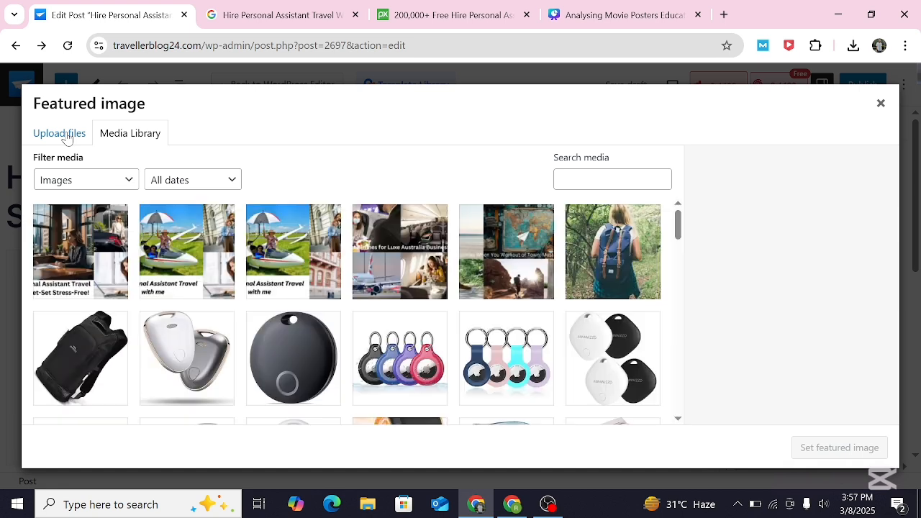
pyautogui.click(829, 449)
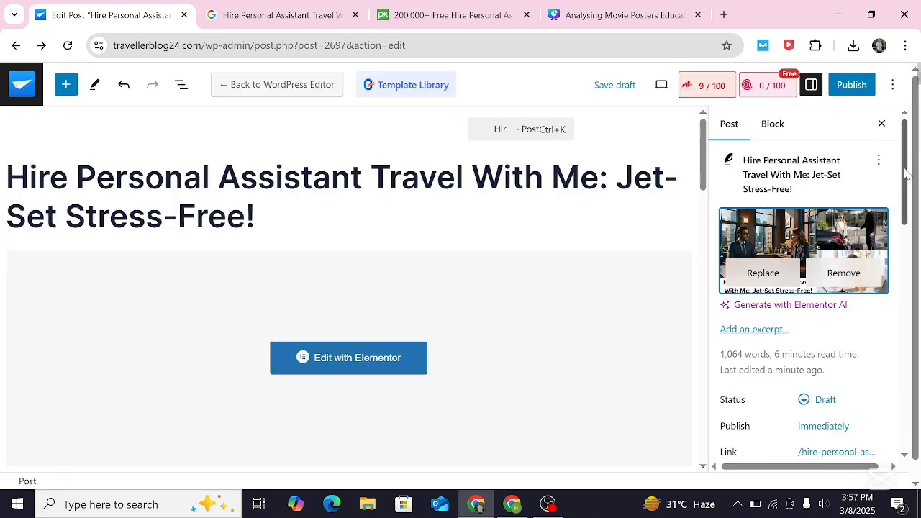
# Replace the Rank Math snippet's SEO title with "Hire Personal Assistant Travel With Me: Jet-Set Stress-Free!" and close the snippet editor.
pyautogui.click(707, 85)
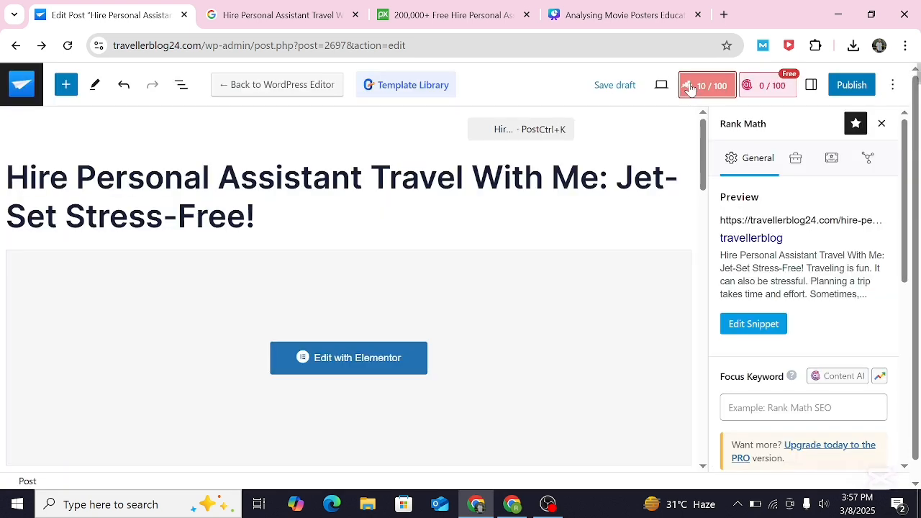
pyautogui.click(753, 325)
pyautogui.moveTo(314, 333); pyautogui.dragTo(299, 333)
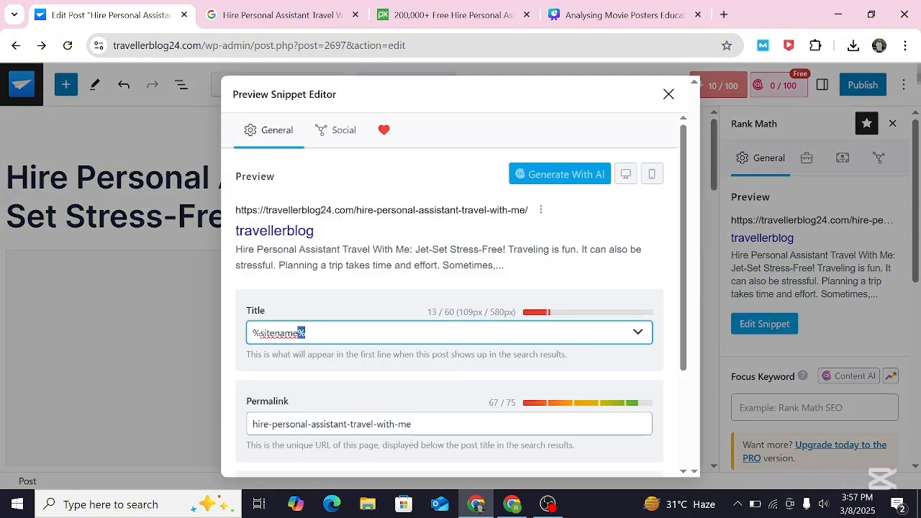
pyautogui.hotkey('ctrl', 'a')
pyautogui.write('Hire Personal Assistant Travel With Me: Jet-Set Stress-Free!')
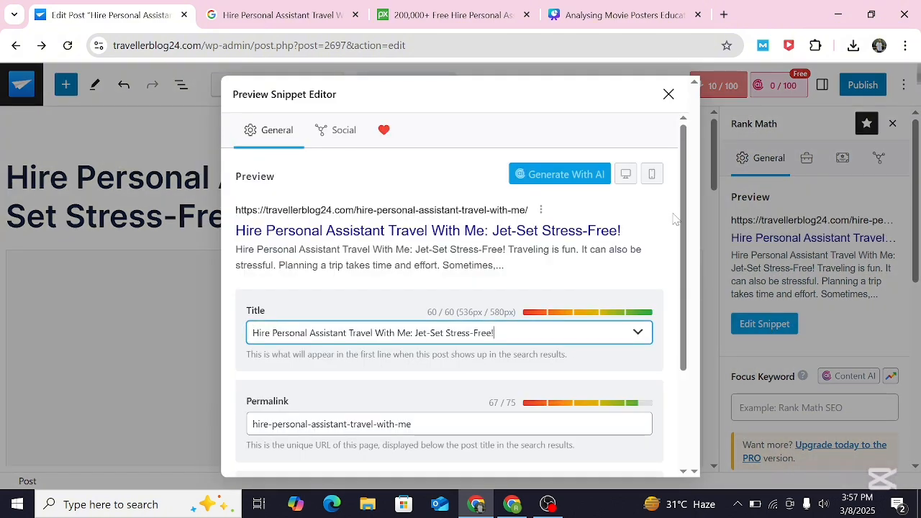
pyautogui.scroll(-2, 682, 189)
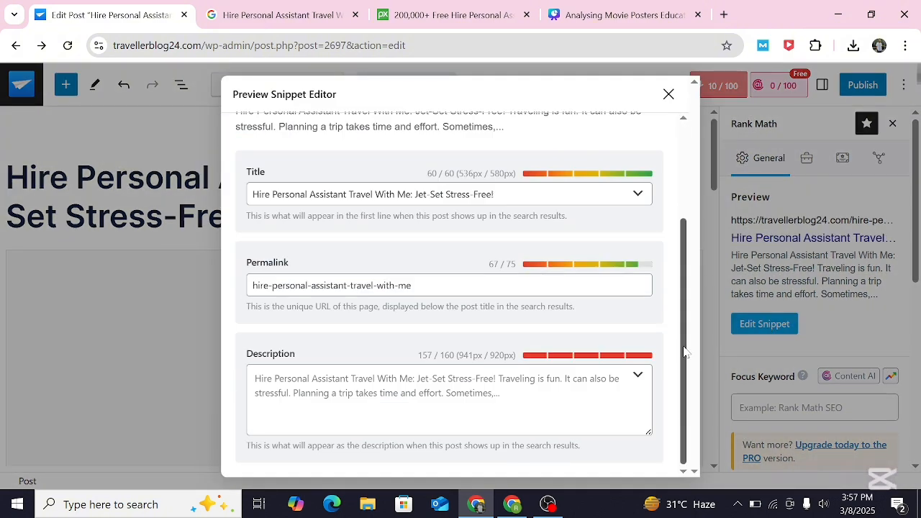
pyautogui.click(668, 94)
# Set the Rank Math focus keyword to the post title text beginning "Hire Personal Assistant Travel".
pyautogui.moveTo(908, 138); pyautogui.dragTo(906, 194)
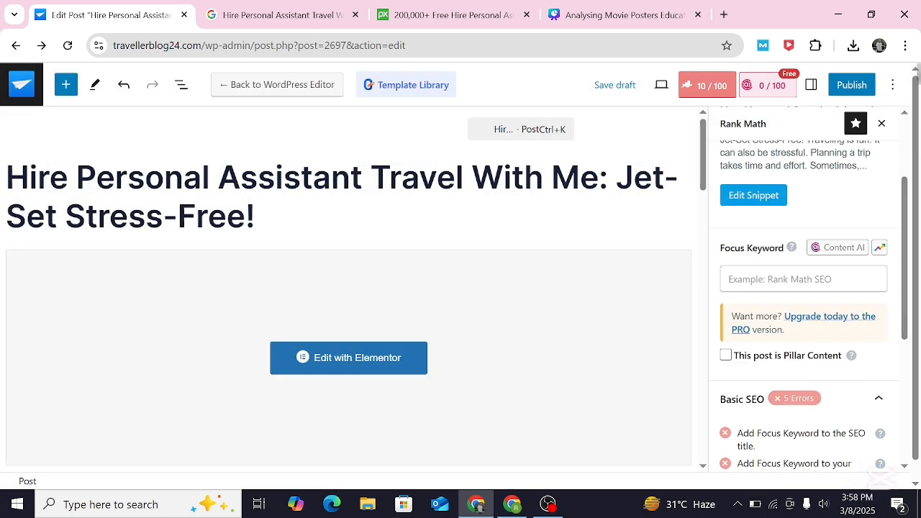
pyautogui.click(802, 279)
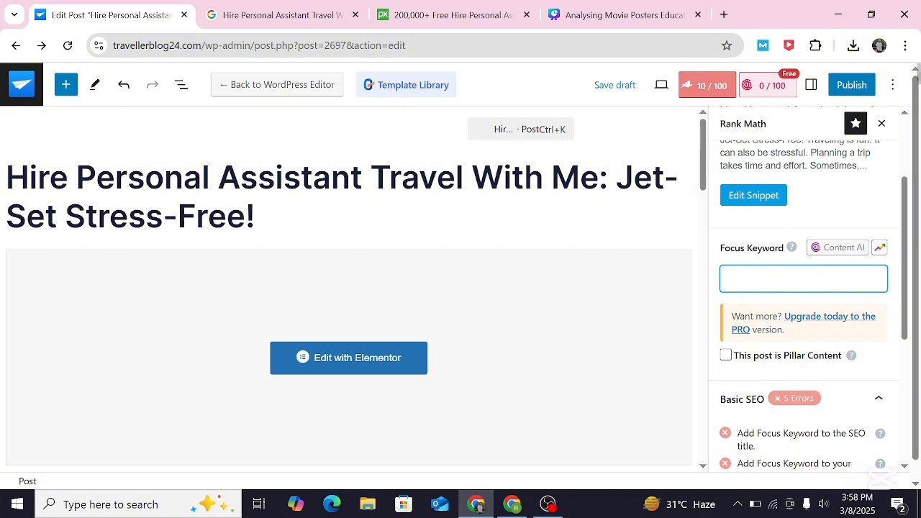
pyautogui.moveTo(363, 179); pyautogui.dragTo(30, 179)
pyautogui.click(27, 178)
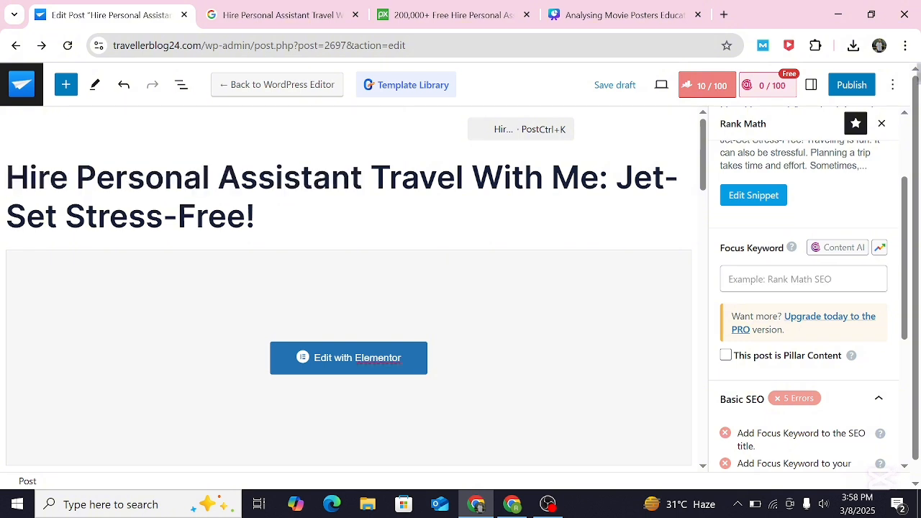
pyautogui.moveTo(363, 179); pyautogui.dragTo(6, 178)
pyautogui.rightClick(16, 178)
pyautogui.click(55, 209)
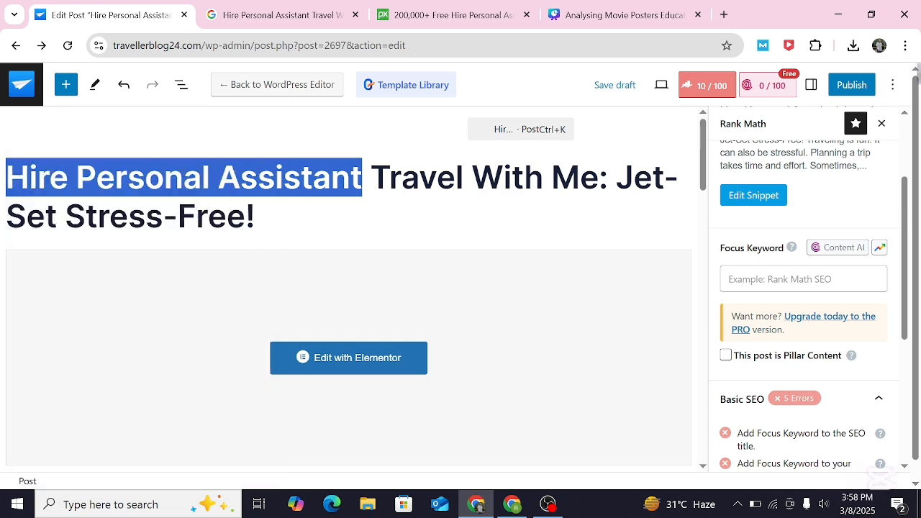
pyautogui.click(734, 279)
pyautogui.rightClick(731, 279)
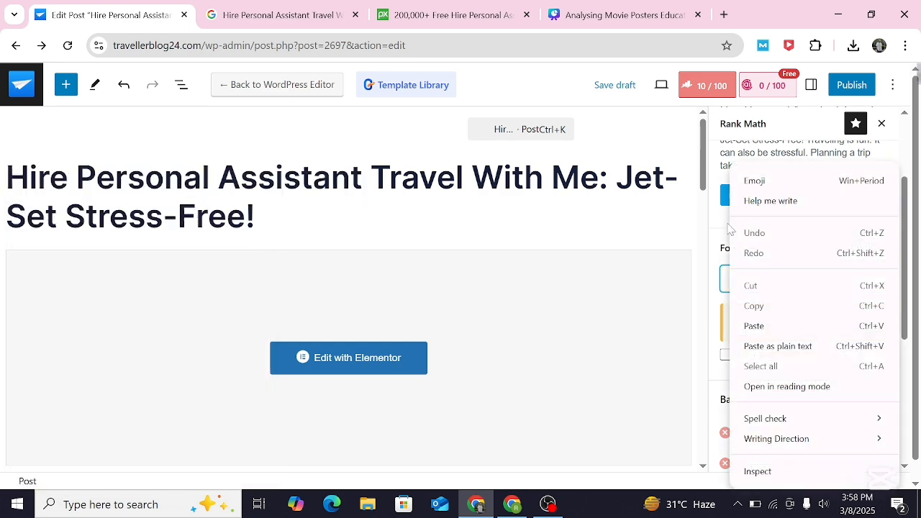
pyautogui.click(753, 326)
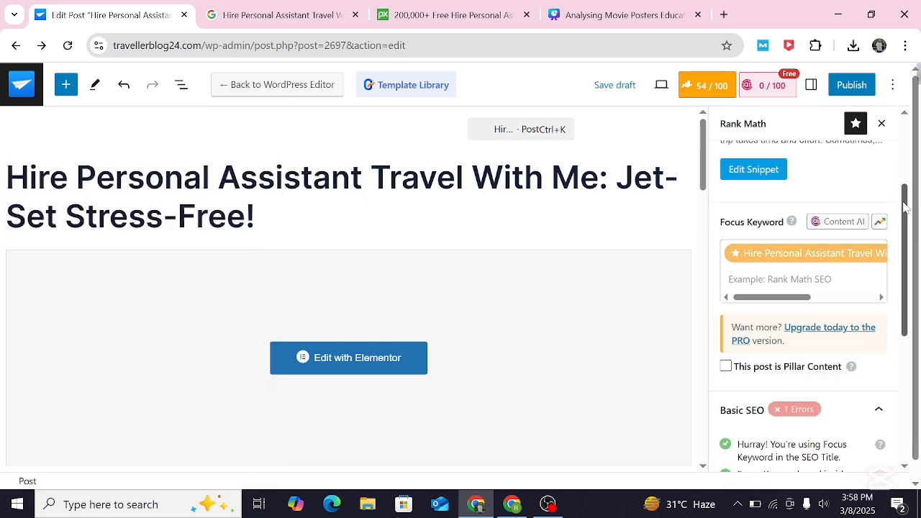
# Review the full focus keyword and the Basic SEO checks, including the keyword-in-URL check.
pyautogui.moveTo(905, 208)
pyautogui.mouseDown()
pyautogui.moveTo(904, 309)
pyautogui.moveTo(902, 215)
pyautogui.mouseUp()
pyautogui.moveTo(800, 277); pyautogui.dragTo(762, 283)
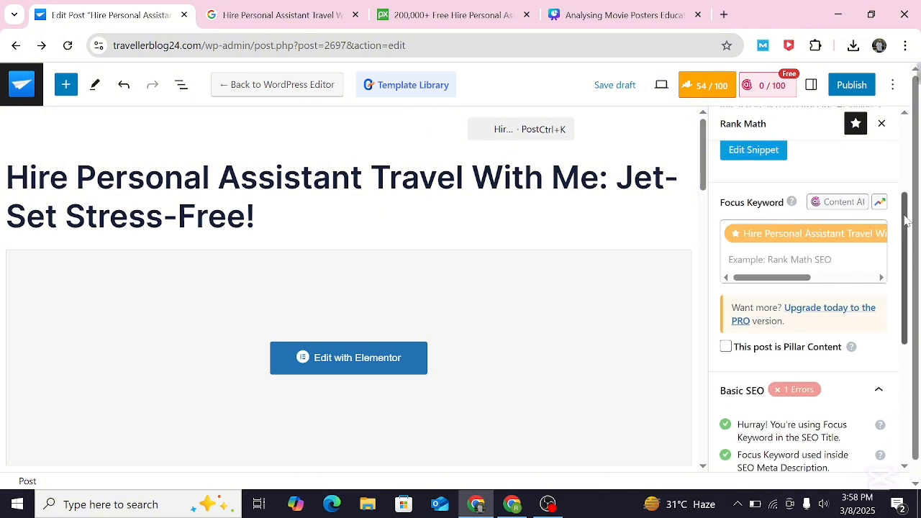
pyautogui.moveTo(904, 219); pyautogui.dragTo(903, 337)
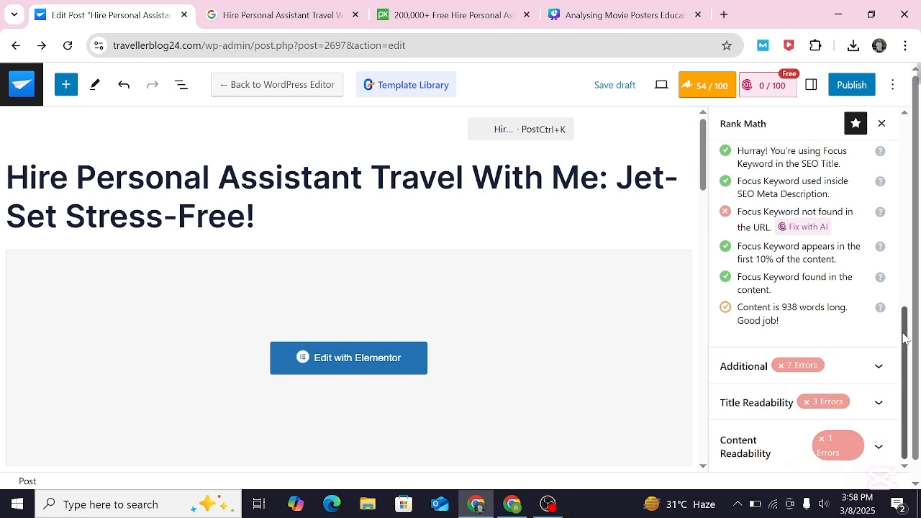
pyautogui.moveTo(904, 338)
pyautogui.mouseDown()
pyautogui.moveTo(916, 212)
pyautogui.moveTo(903, 327)
pyautogui.mouseUp()
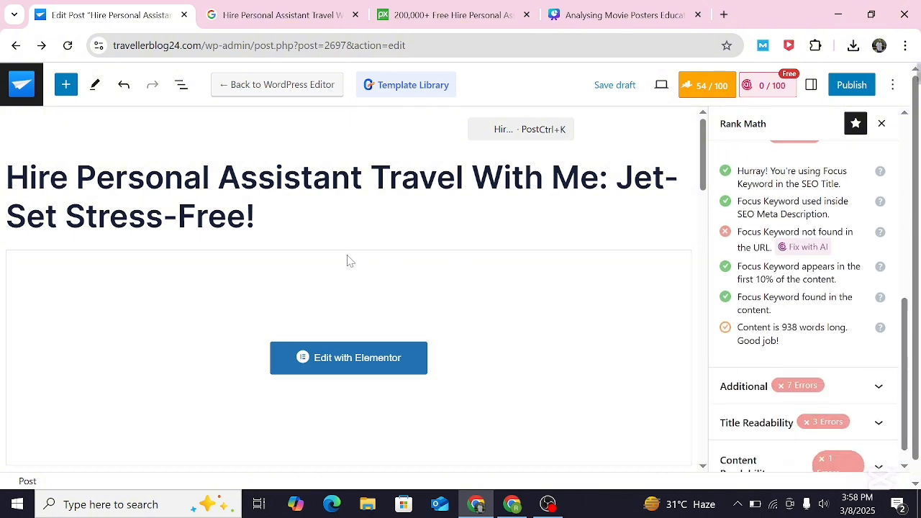
# Switch the post from Elementor mode back to the WordPress editor and confirm the change.
pyautogui.click(250, 86)
pyautogui.click(553, 312)
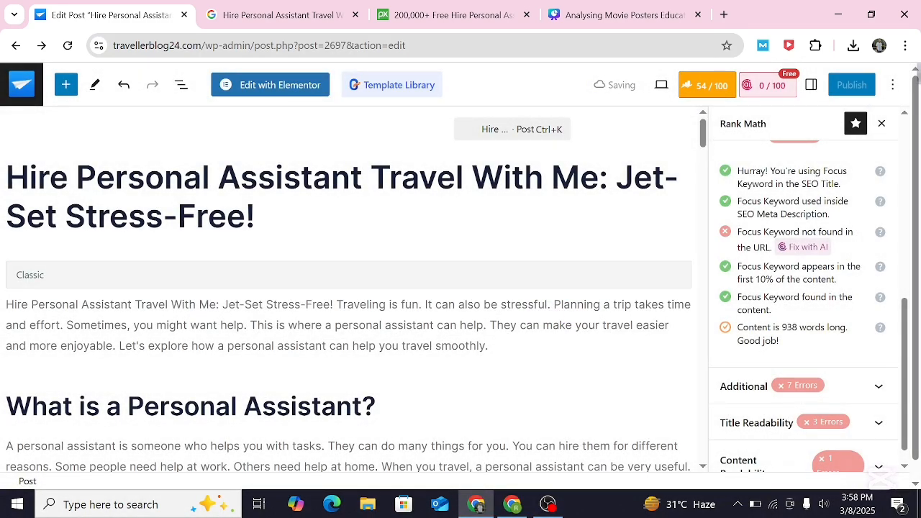
# Remove the full-title focus keyword from the post's Rank Math settings.
pyautogui.click(332, 314)
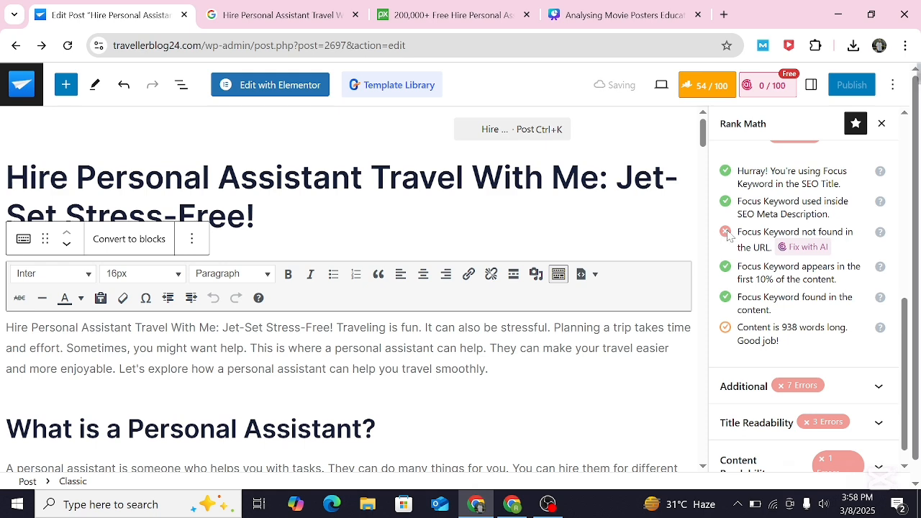
pyautogui.moveTo(904, 333); pyautogui.dragTo(915, 198)
pyautogui.moveTo(801, 330); pyautogui.dragTo(882, 328)
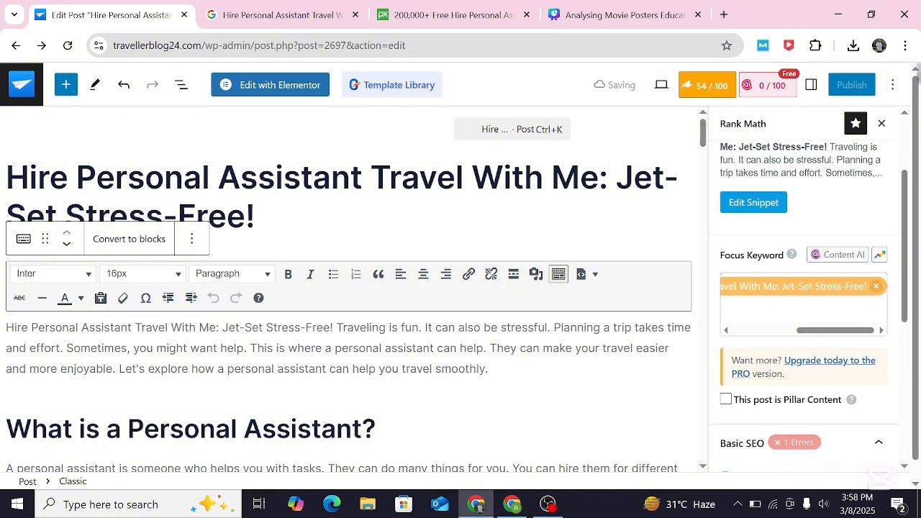
pyautogui.click(876, 286)
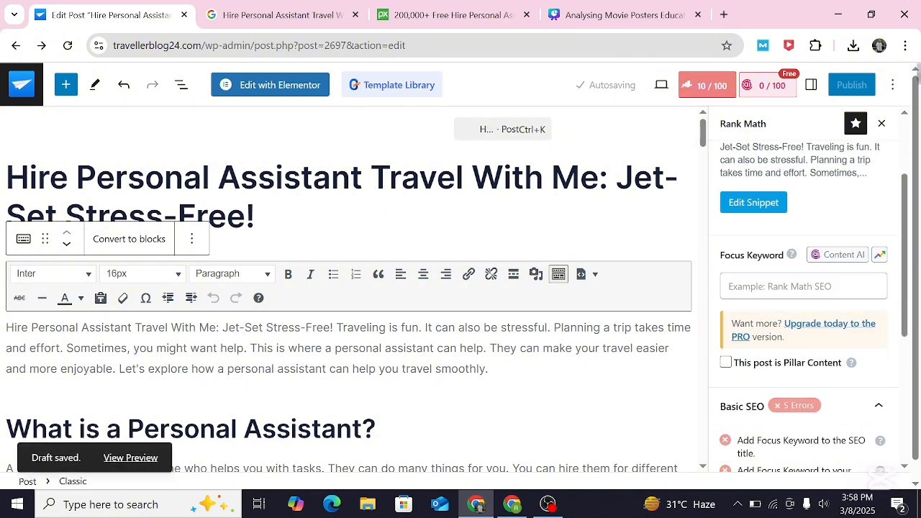
# Set the Rank Math focus keyword to "Hire Personal Assistant", copied from the post title, and check the Basic SEO results.
pyautogui.moveTo(361, 177); pyautogui.dragTo(6, 177)
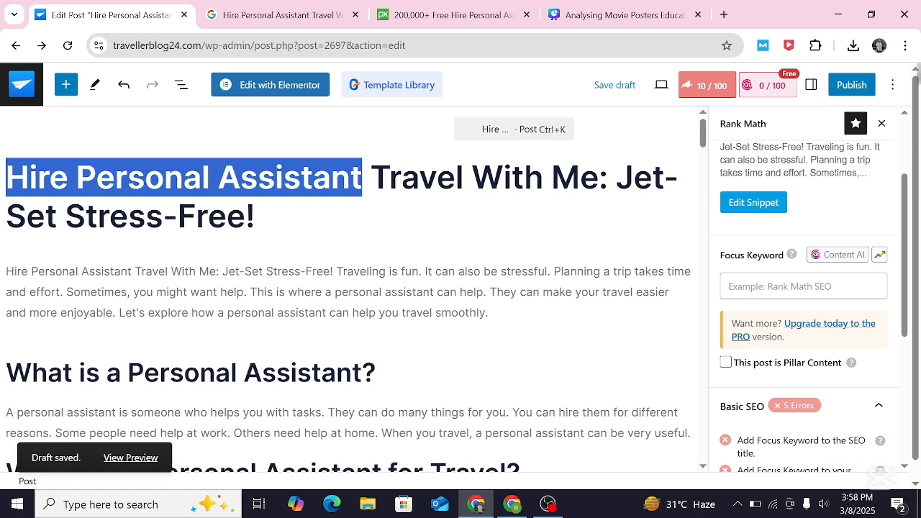
pyautogui.rightClick(8, 177)
pyautogui.click(36, 212)
pyautogui.click(802, 285)
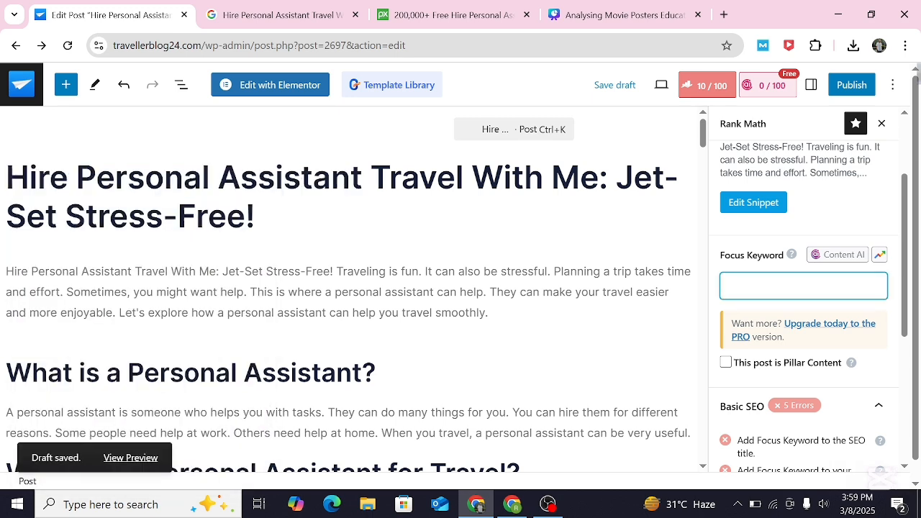
pyautogui.rightClick(735, 285)
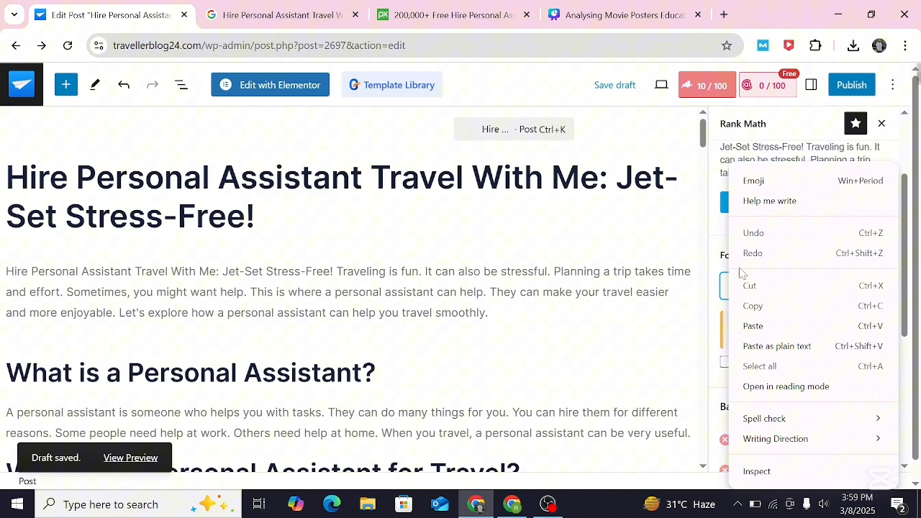
pyautogui.click(752, 324)
pyautogui.scroll(-3, 817, 175)
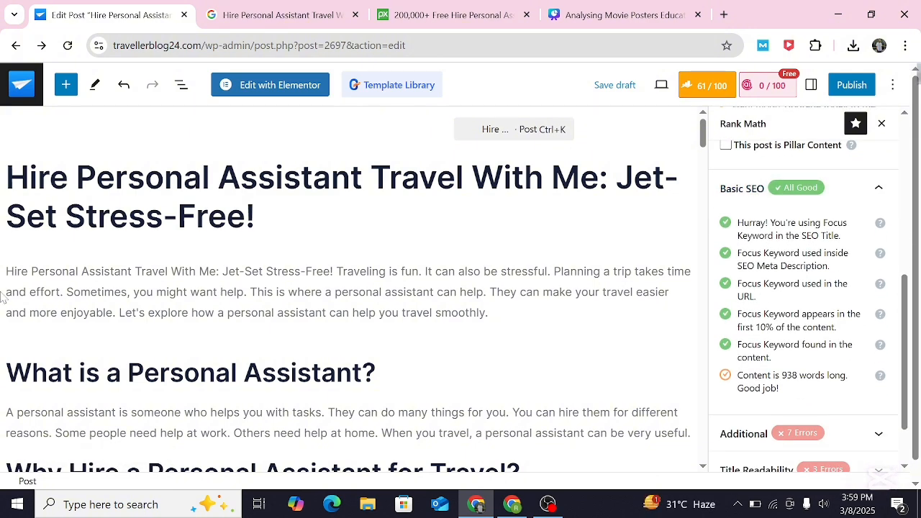
# Publish the post with its current visibility and schedule, and close the publishing confirmation.
pyautogui.moveTo(705, 141); pyautogui.dragTo(711, 164)
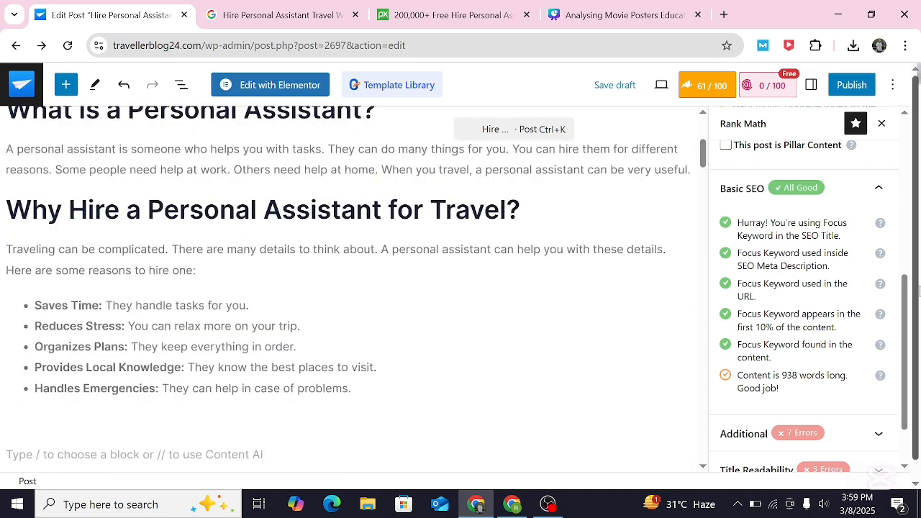
pyautogui.moveTo(908, 309); pyautogui.dragTo(908, 170)
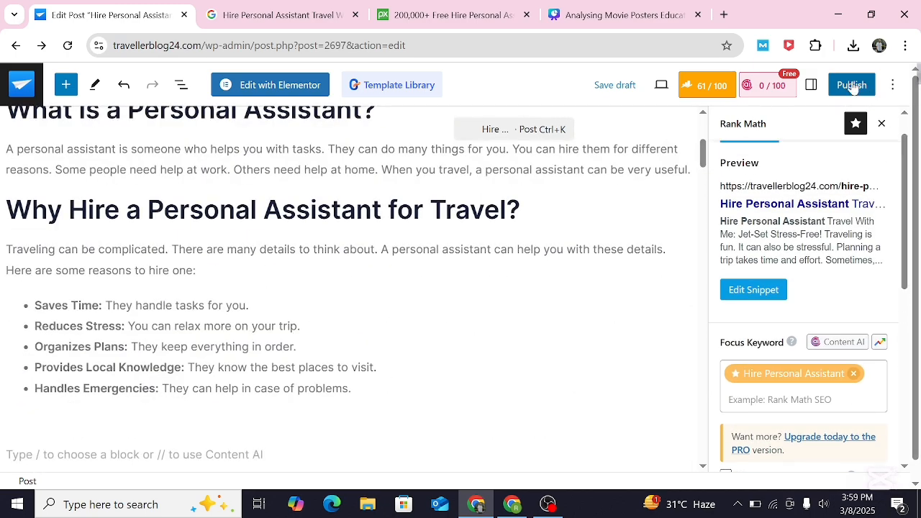
pyautogui.click(810, 84)
pyautogui.click(856, 91)
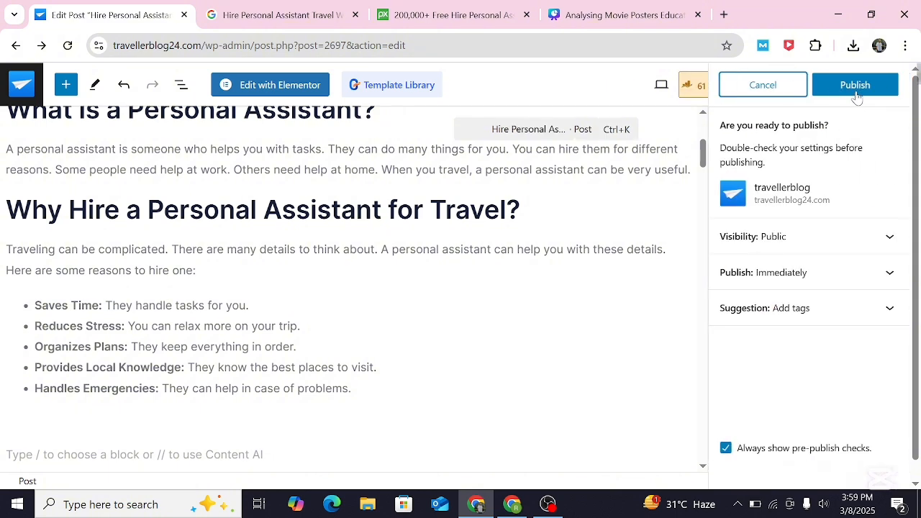
pyautogui.click(858, 89)
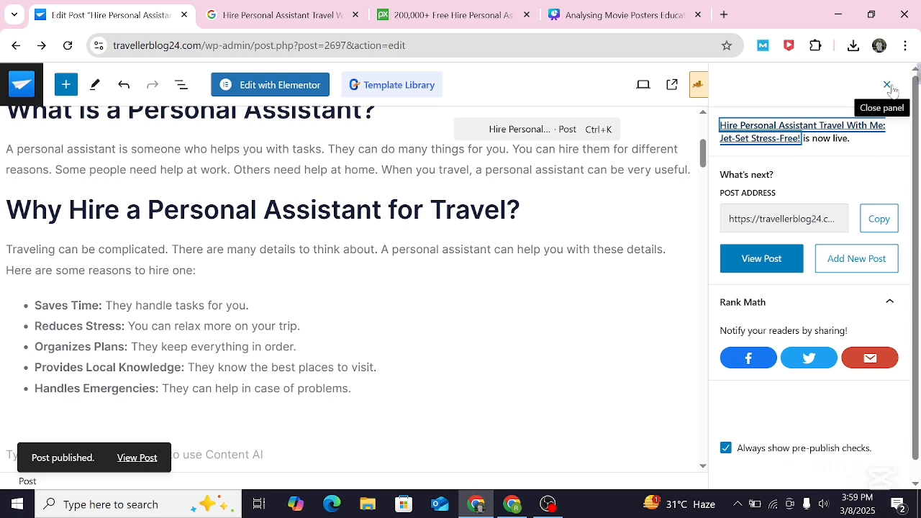
pyautogui.click(887, 85)
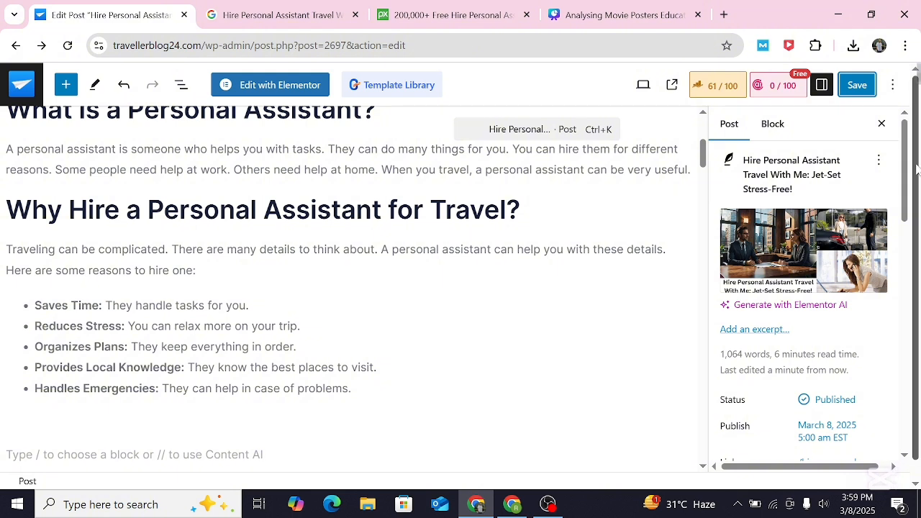
# Open the published post in the Elementor editor and review its title and opening section.
pyautogui.click(305, 95)
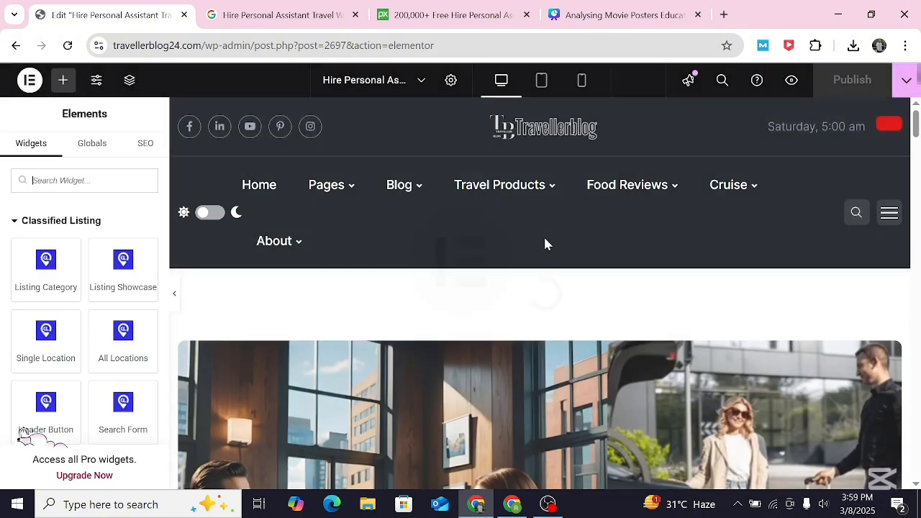
pyautogui.scroll(-5, 542, 365)
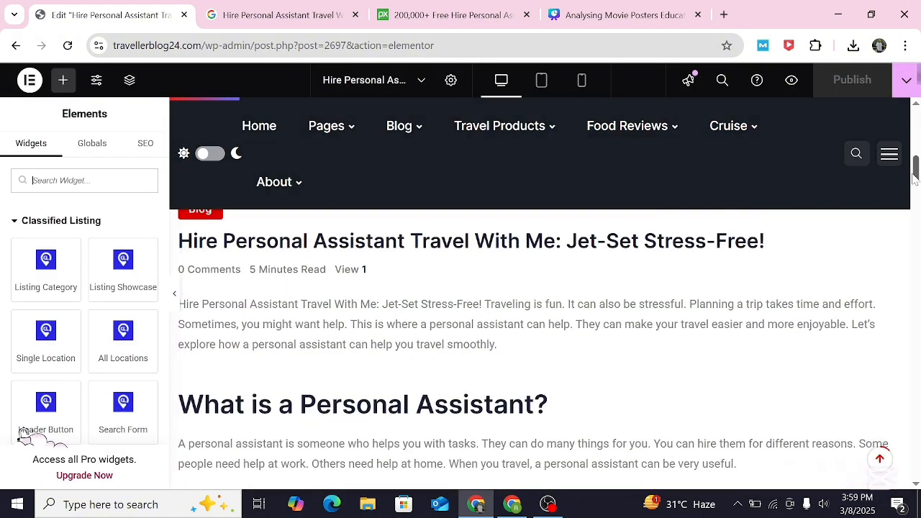
pyautogui.moveTo(916, 176)
pyautogui.mouseDown()
pyautogui.moveTo(915, 115)
pyautogui.moveTo(916, 166)
pyautogui.mouseUp()
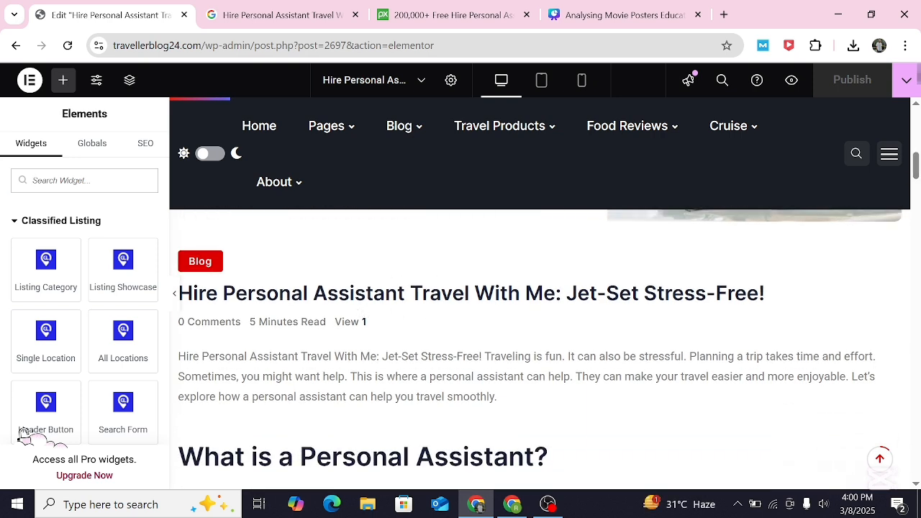
pyautogui.tripleClick(675, 293)
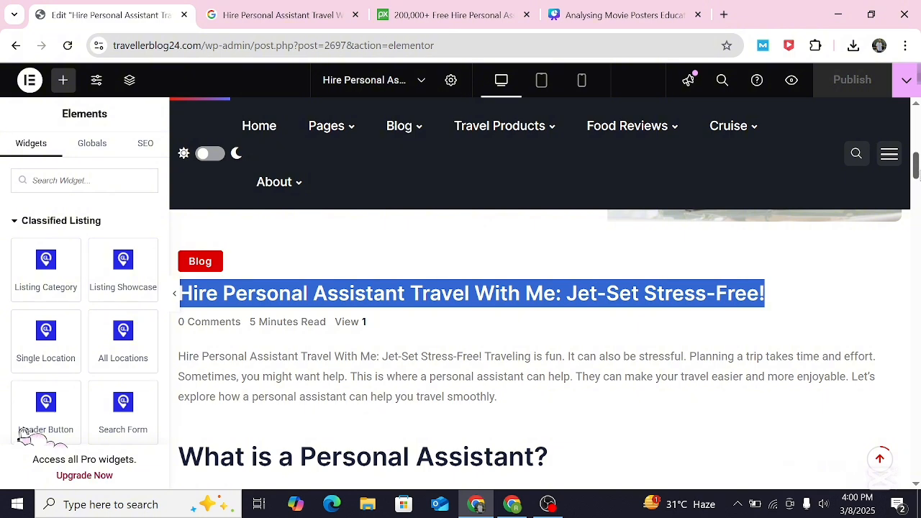
pyautogui.moveTo(917, 164)
pyautogui.mouseDown()
pyautogui.moveTo(917, 185)
pyautogui.moveTo(916, 162)
pyautogui.moveTo(916, 173)
pyautogui.mouseUp()
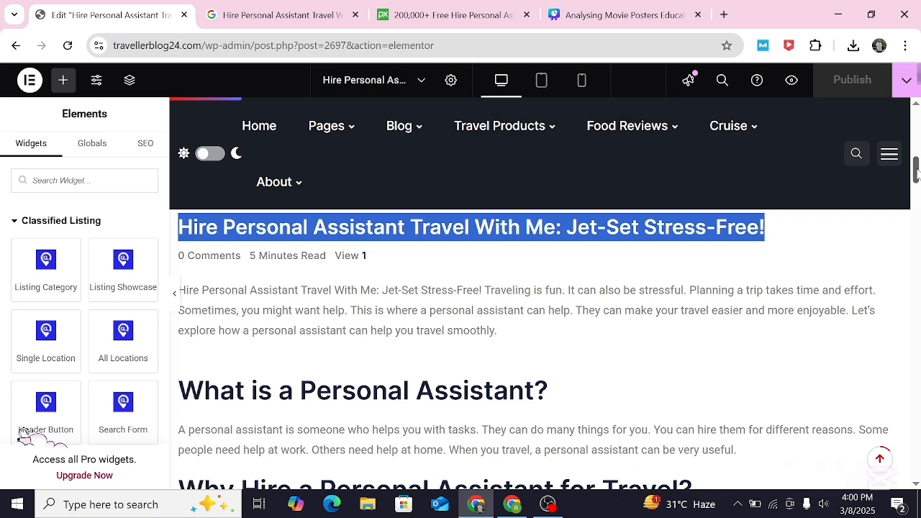
# Make the introductory paragraph below the post title bold.
pyautogui.click(501, 334)
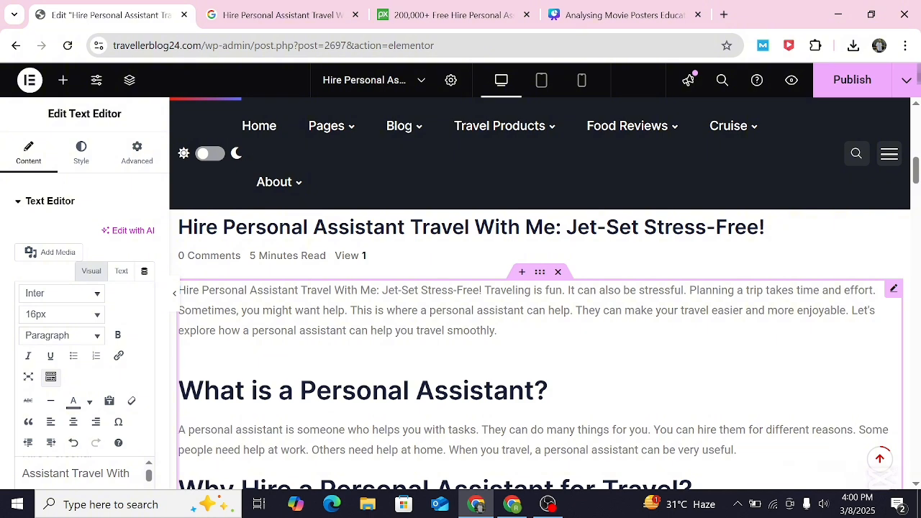
pyautogui.tripleClick(496, 330)
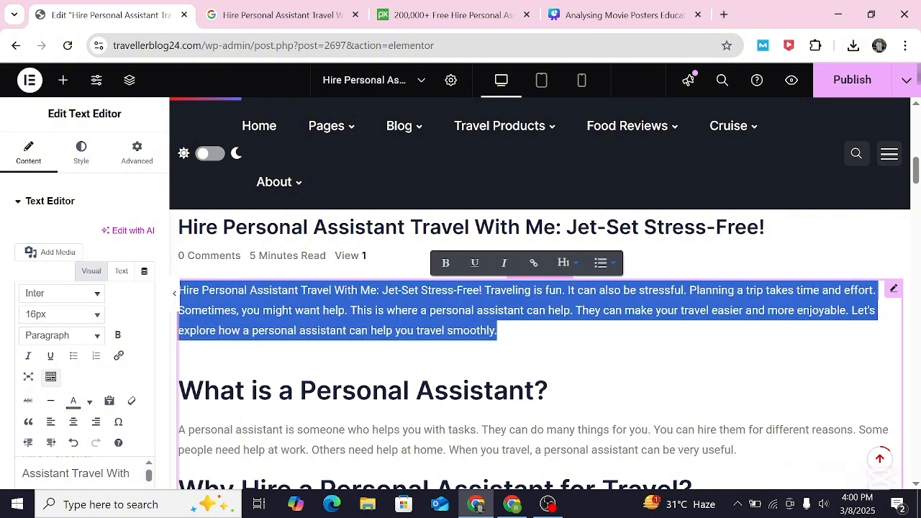
pyautogui.click(445, 263)
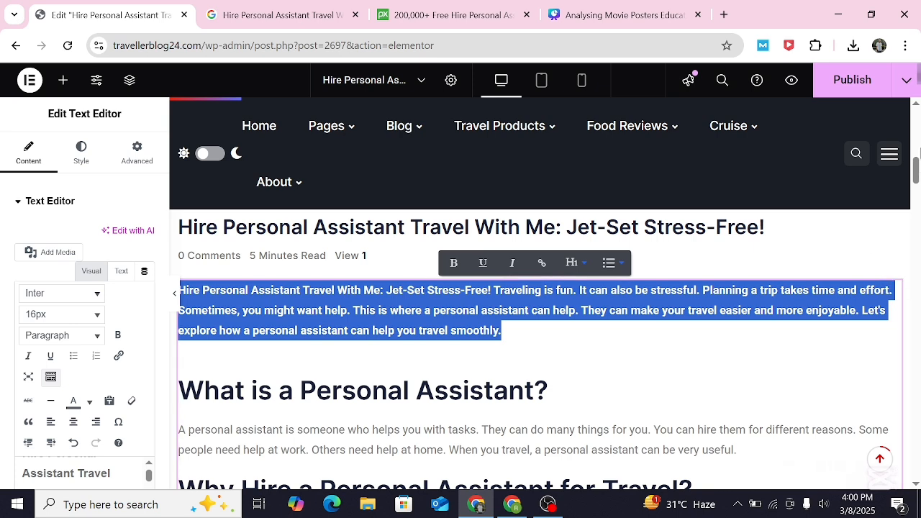
pyautogui.scroll(-2, 540, 324)
pyautogui.moveTo(919, 170); pyautogui.dragTo(917, 165)
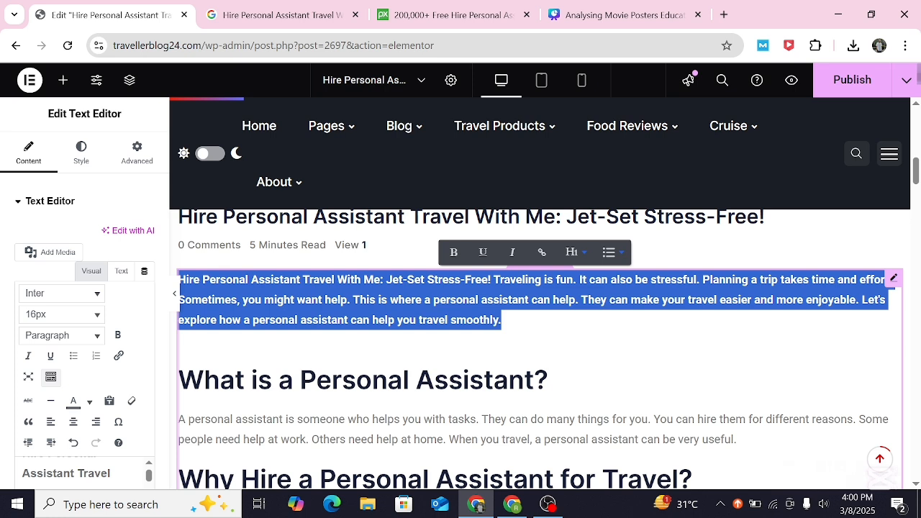
pyautogui.click(502, 319)
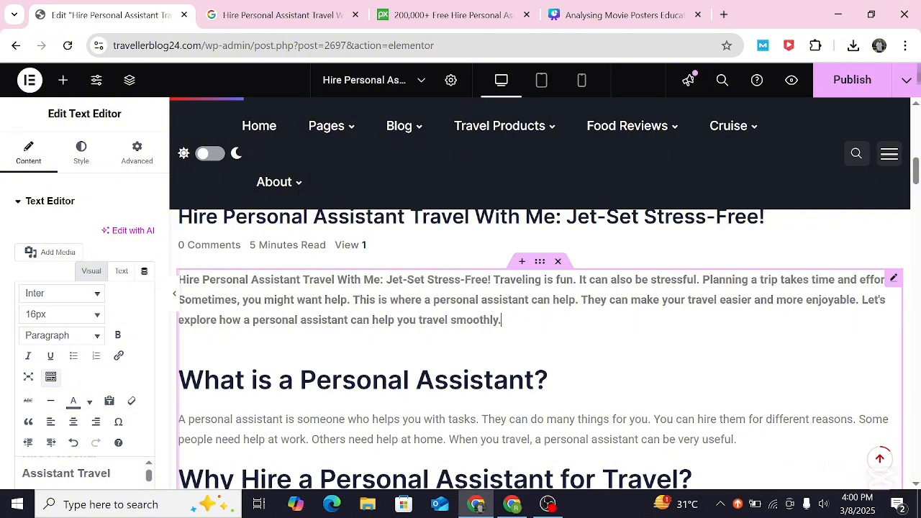
pyautogui.moveTo(502, 320); pyautogui.dragTo(458, 329)
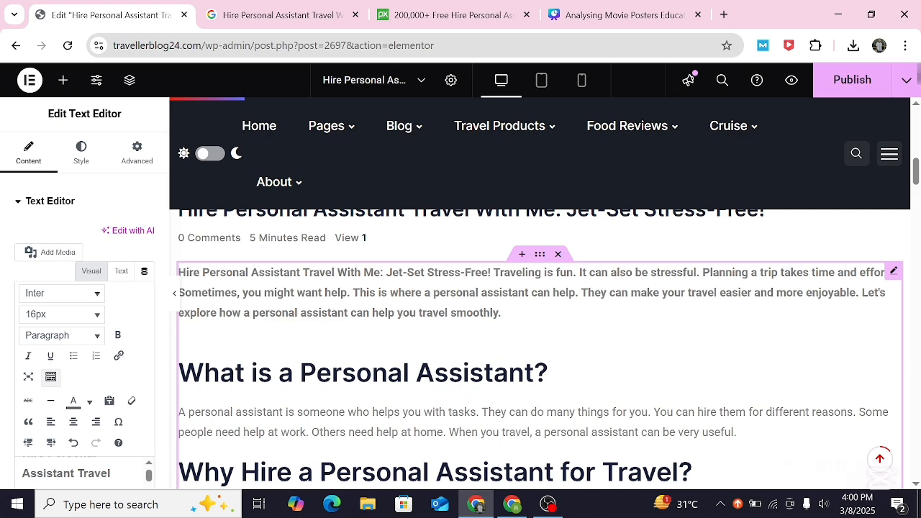
# Change the text color of the whole article in the text widget to black.
pyautogui.tripleClick(363, 373)
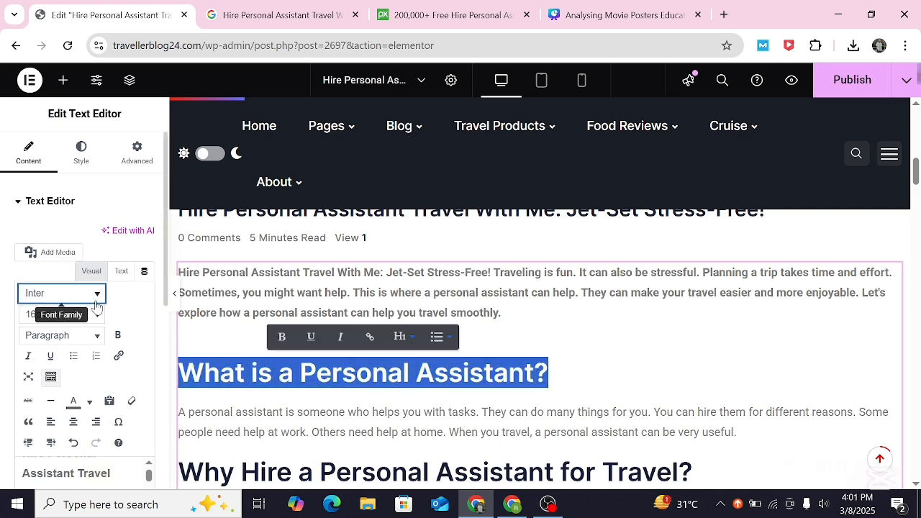
pyautogui.scroll(-3, 97, 308)
pyautogui.tripleClick(78, 381)
pyautogui.rightClick(78, 382)
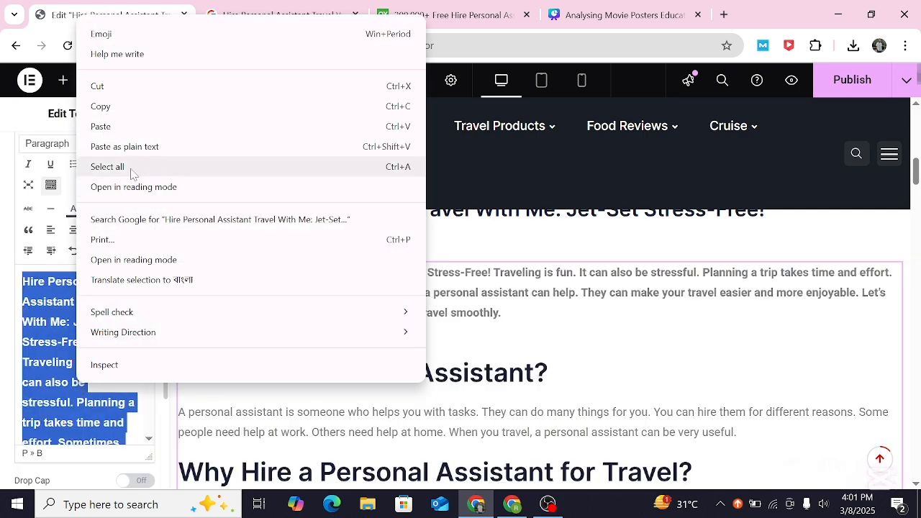
pyautogui.press('Escape')
pyautogui.click(89, 209)
pyautogui.click(32, 237)
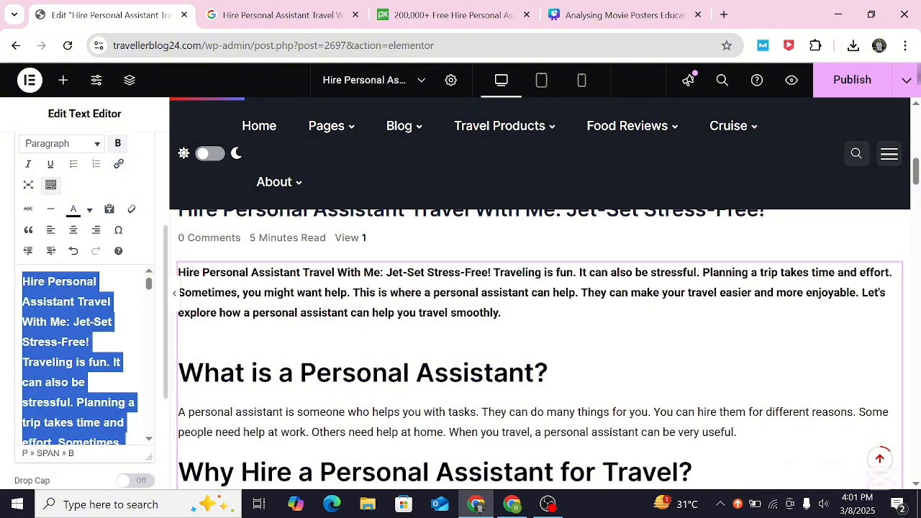
pyautogui.click(86, 345)
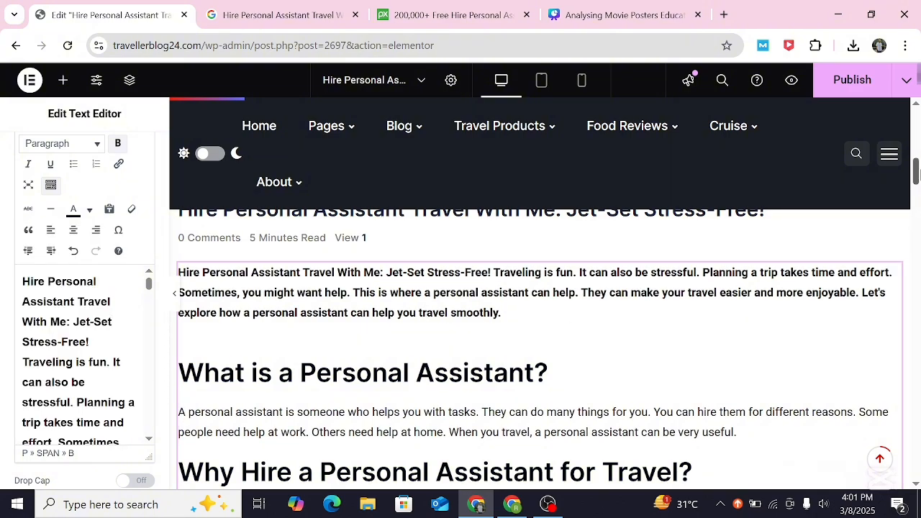
# Give the article's container a gradient background with the light aqua #D3FFF9 as its first color.
pyautogui.moveTo(915, 175); pyautogui.dragTo(916, 146)
pyautogui.moveTo(916, 144); pyautogui.dragTo(916, 183)
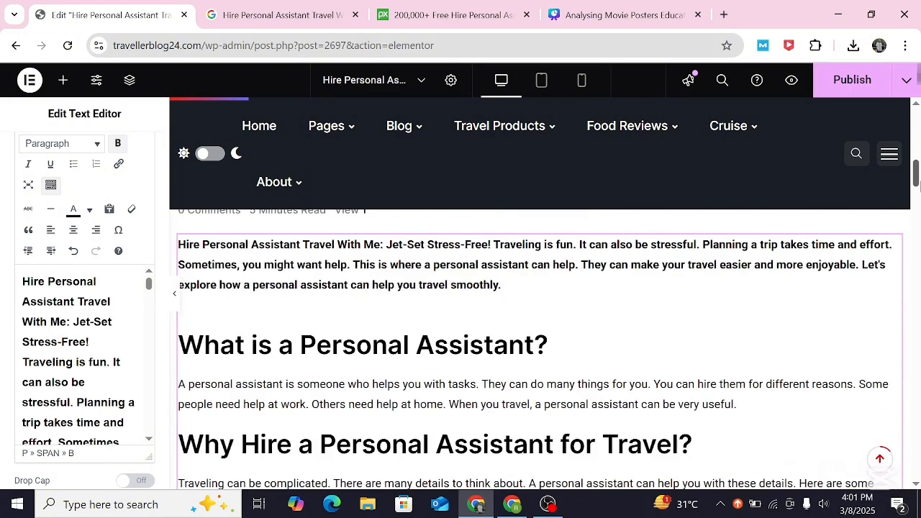
pyautogui.click(540, 226)
pyautogui.click(79, 160)
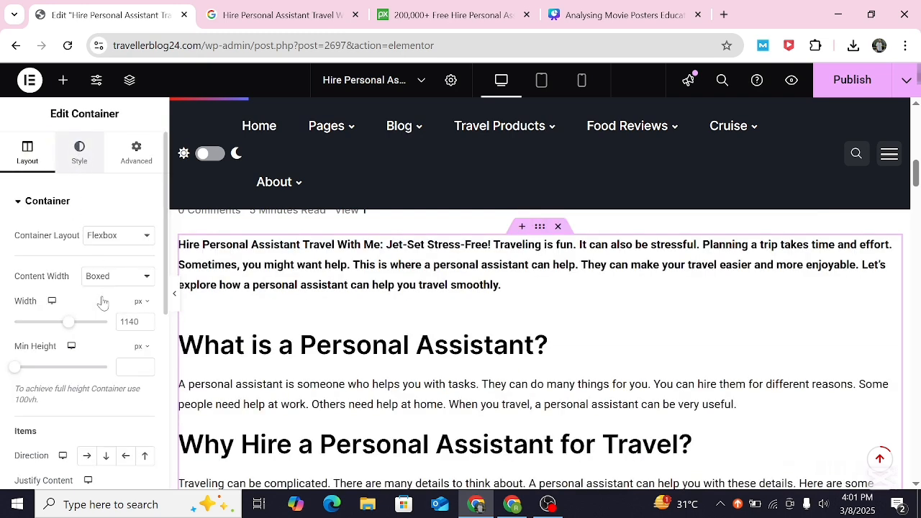
pyautogui.click(115, 266)
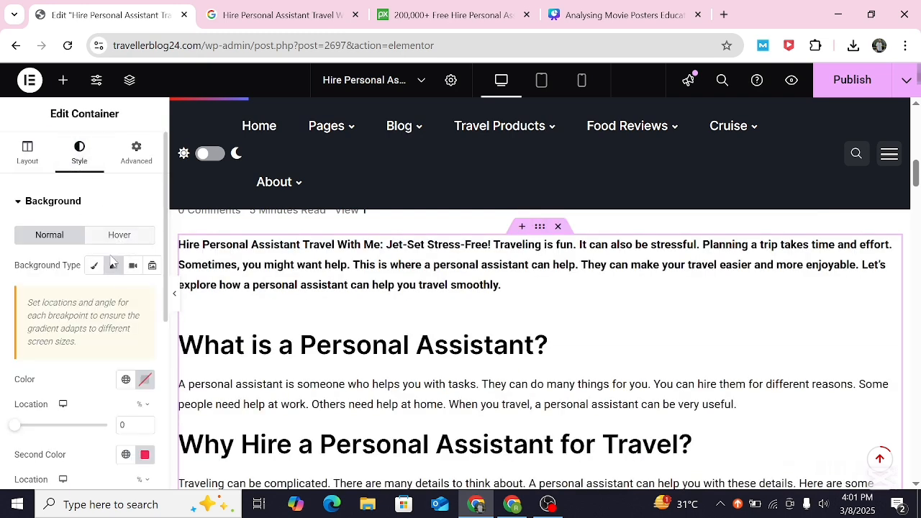
pyautogui.click(145, 380)
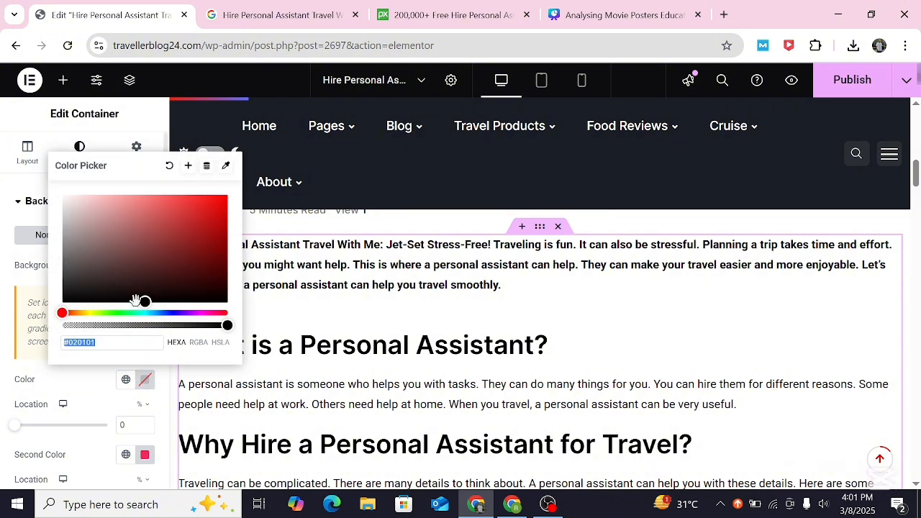
pyautogui.moveTo(144, 301)
pyautogui.mouseDown()
pyautogui.moveTo(117, 261)
pyautogui.moveTo(113, 203)
pyautogui.moveTo(92, 187)
pyautogui.mouseUp()
pyautogui.click(141, 312)
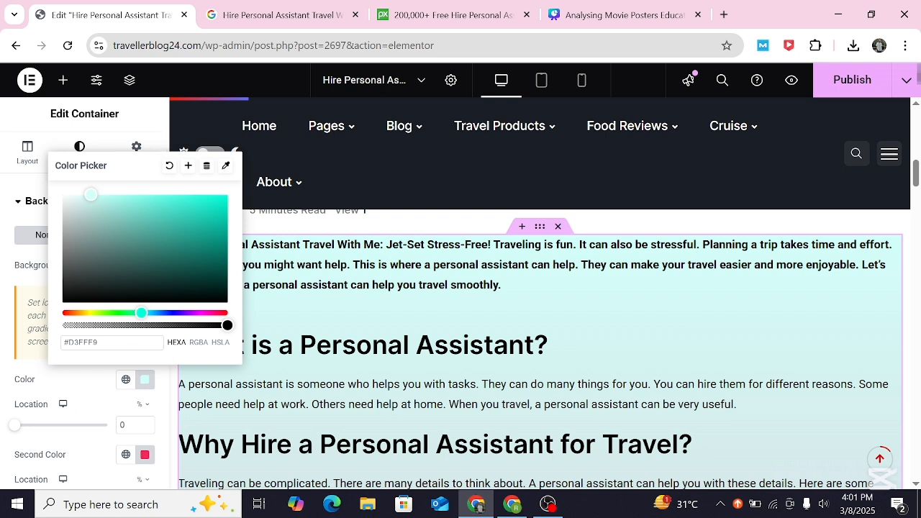
# Copy the gradient's first color code #D3FFF9 and check the background along the article.
pyautogui.tripleClick(80, 342)
pyautogui.write('Hire Personal Assistant')
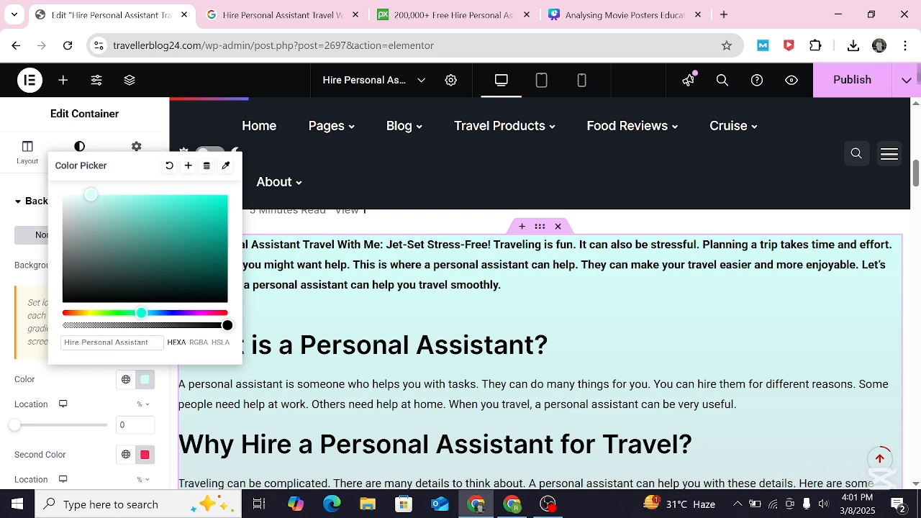
pyautogui.hotkey('ctrl', 'z')
pyautogui.hotkey('ctrl', 'c')
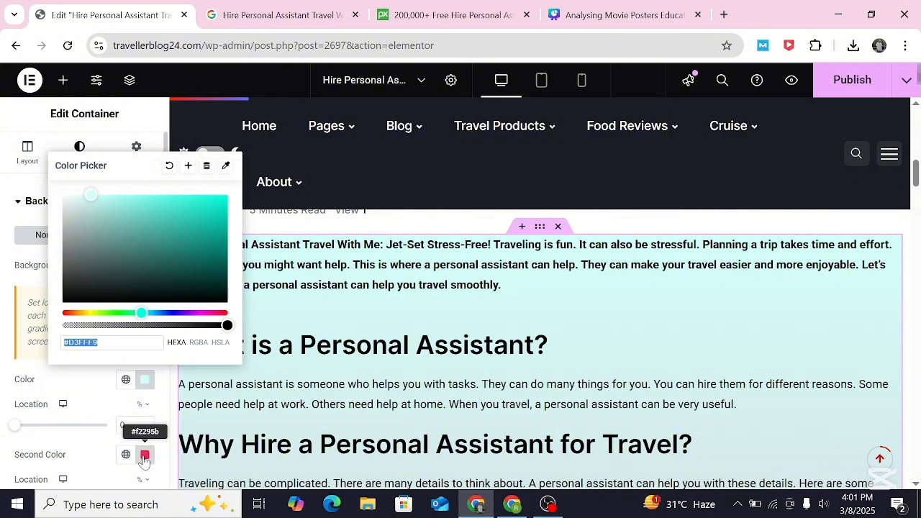
pyautogui.moveTo(916, 173); pyautogui.dragTo(548, 342)
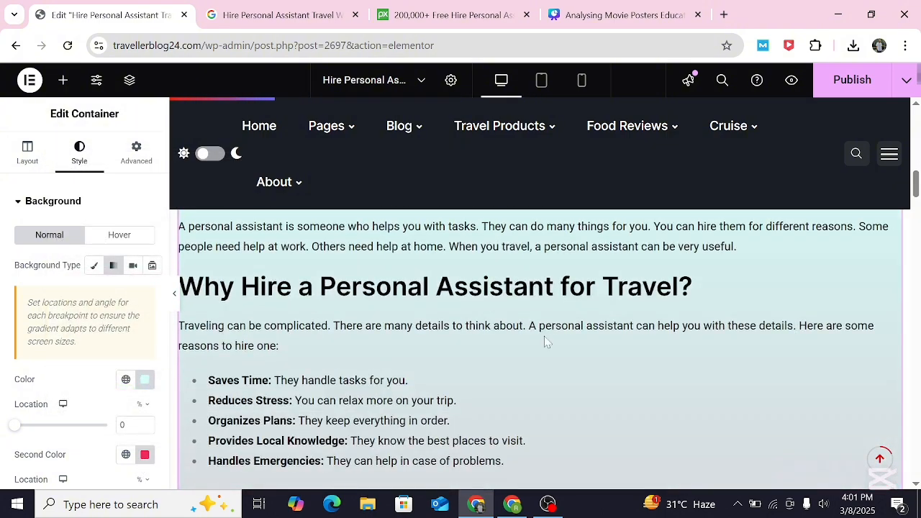
# Set the container gradient's second color to the copied #D3FFF9 and check the background down to the FAQ section.
pyautogui.click(145, 453)
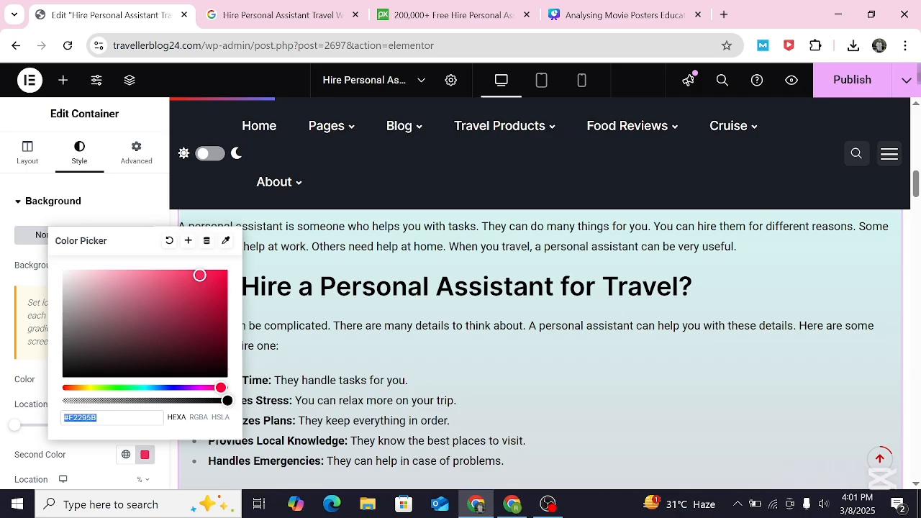
pyautogui.hotkey('ctrl', 'v')
pyautogui.moveTo(918, 189); pyautogui.dragTo(917, 315)
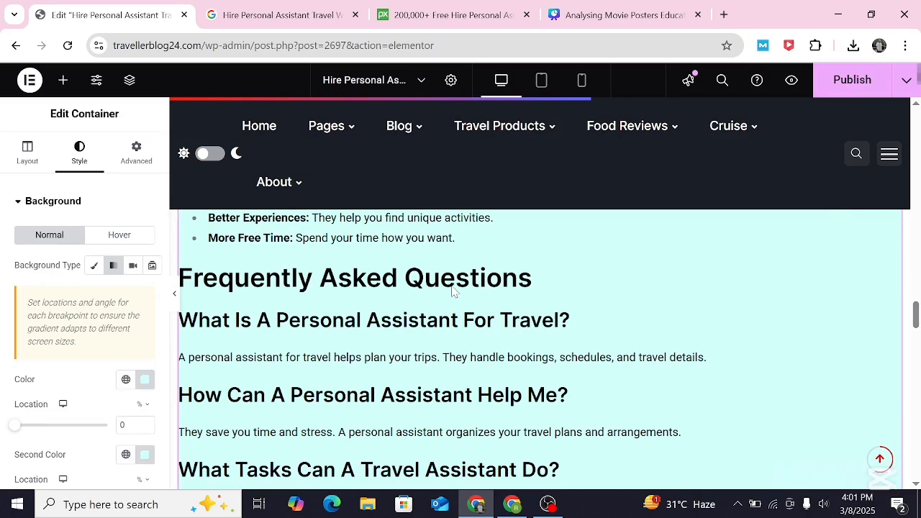
# Open the article's text widget for editing and start a new line below the concluding paragraph.
pyautogui.moveTo(575, 278); pyautogui.dragTo(328, 288)
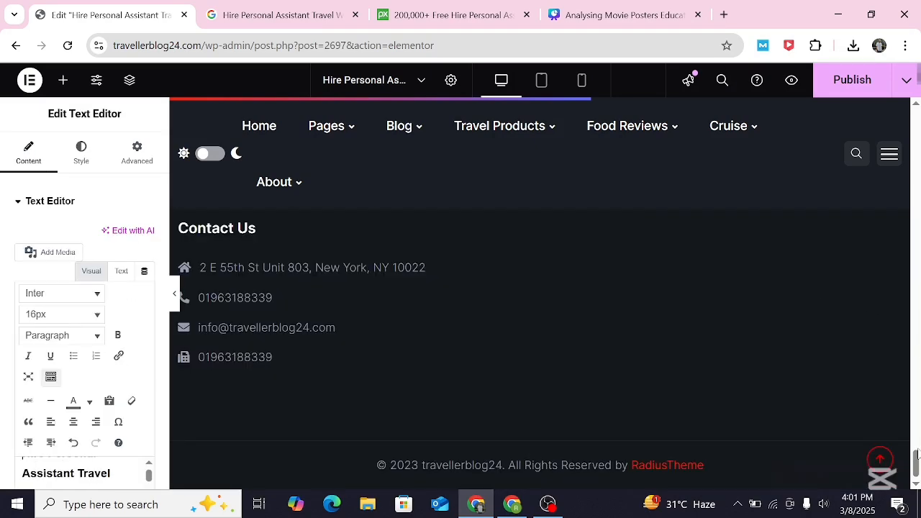
pyautogui.moveTo(917, 451); pyautogui.dragTo(917, 340)
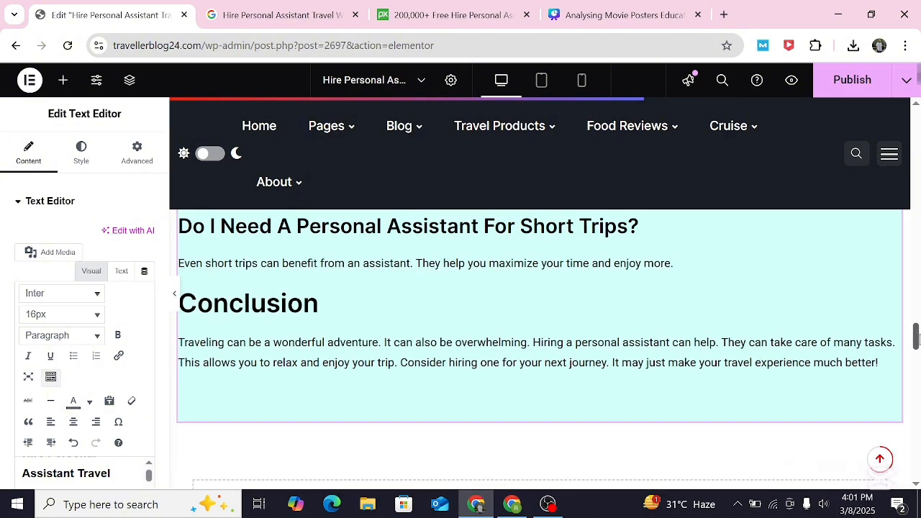
pyautogui.click(214, 396)
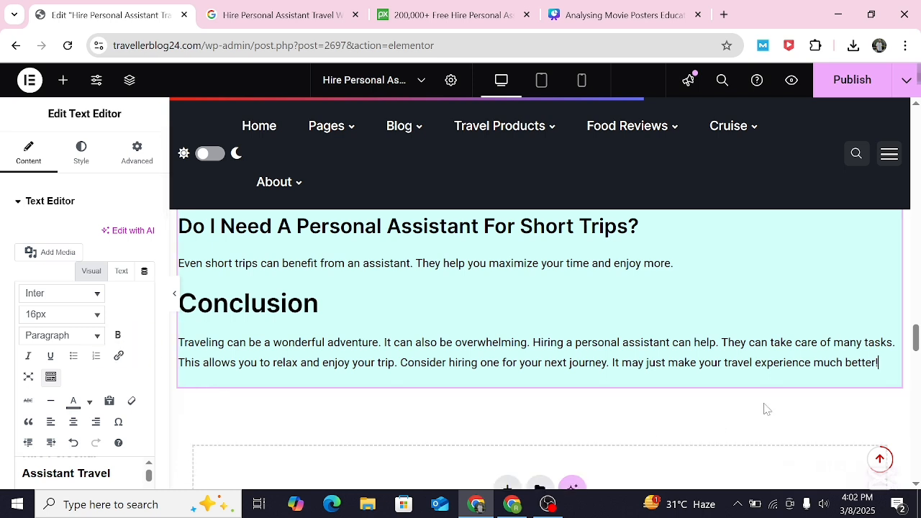
pyautogui.press('Return')
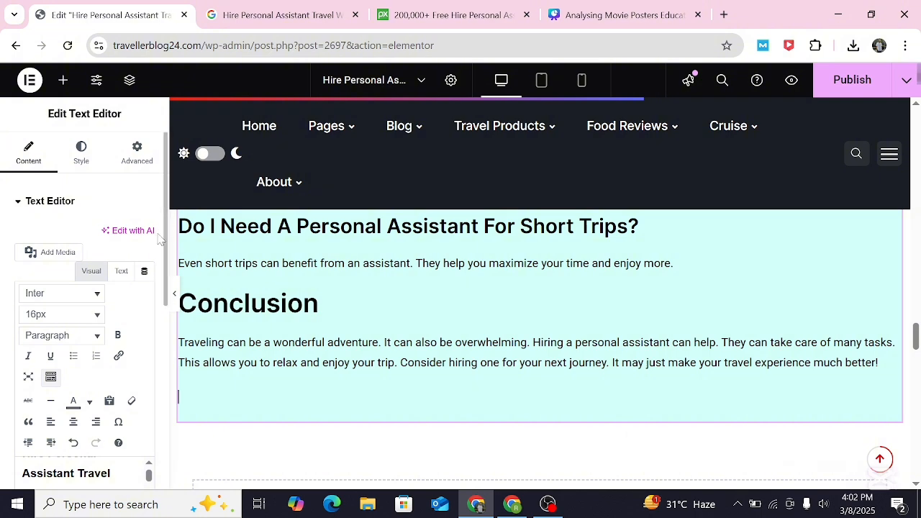
# Remove the leftover media placeholder and blank space below the conclusion and add the line "another link click now".
pyautogui.scroll(-4, 164, 229)
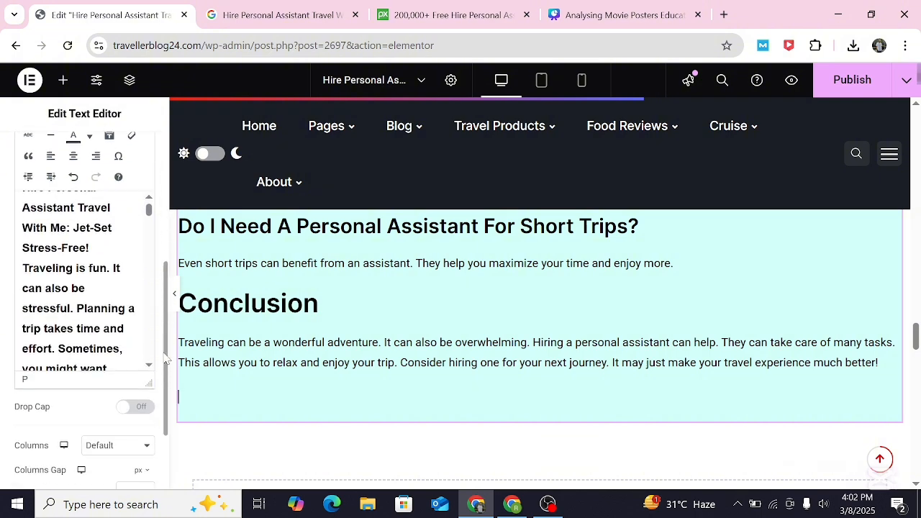
pyautogui.moveTo(150, 210); pyautogui.dragTo(153, 358)
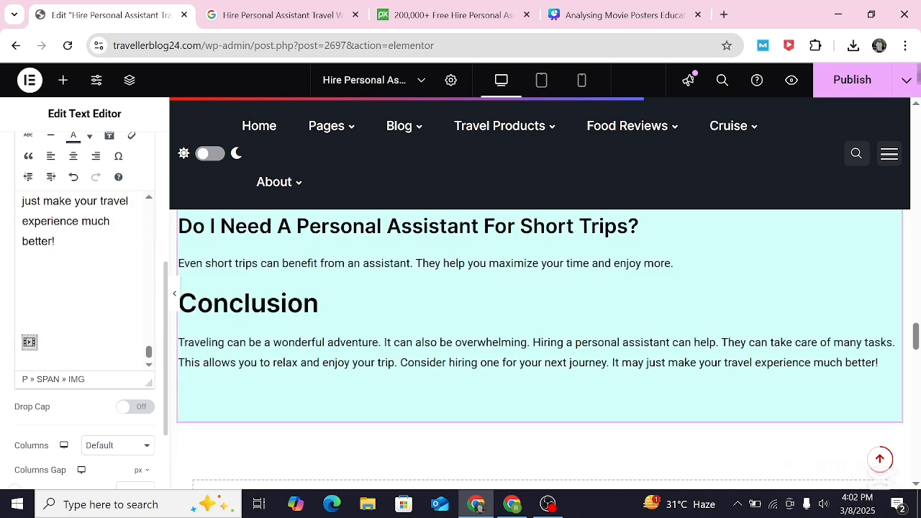
pyautogui.press('BackSpace')
pyautogui.press('BackSpace')
pyautogui.press('BackSpace')
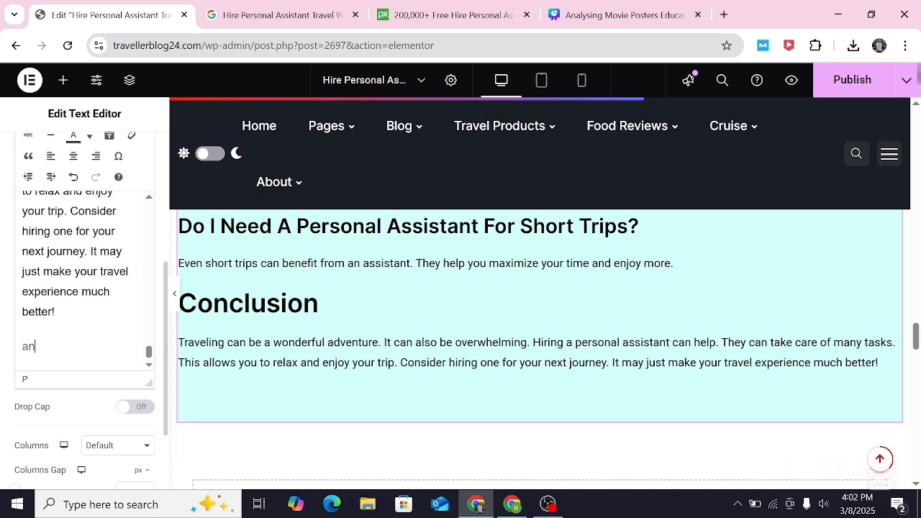
pyautogui.write('other link click now')
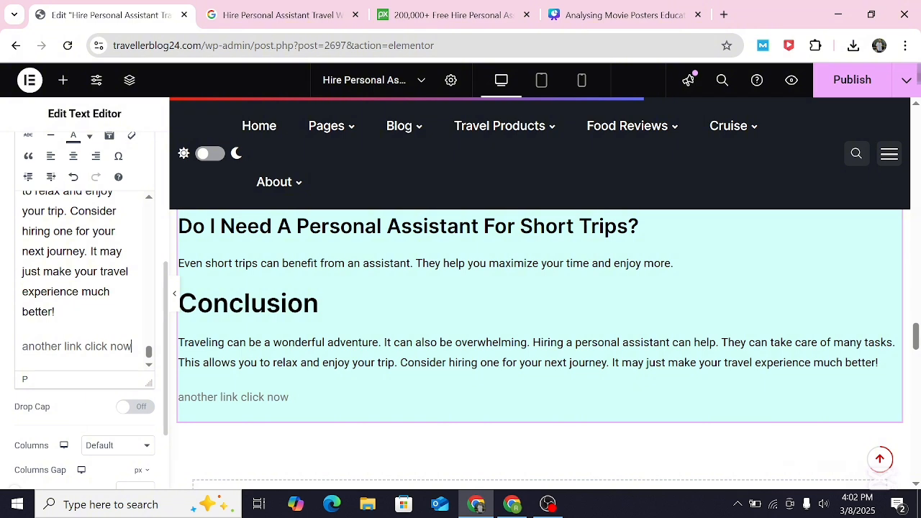
# Change the text color of the line "another link click now" to black.
pyautogui.tripleClick(63, 346)
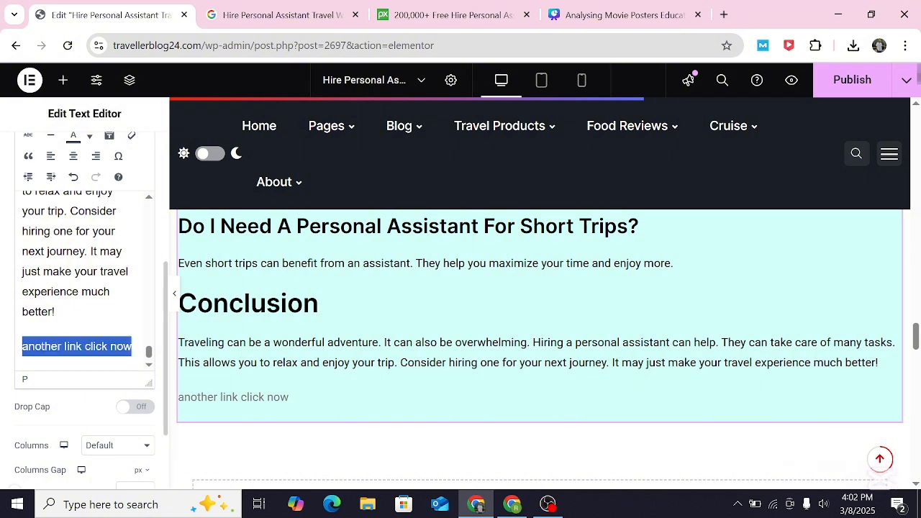
pyautogui.click(89, 136)
pyautogui.click(34, 164)
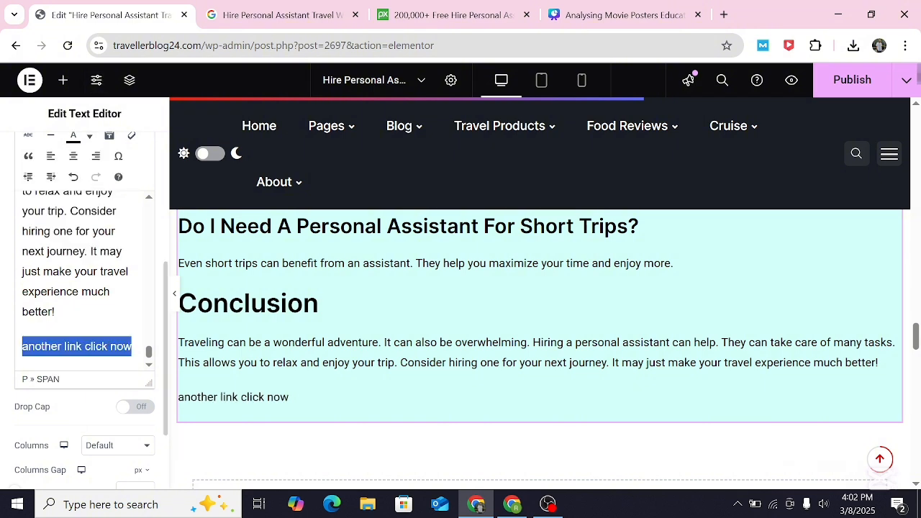
# Color only the words "click now" in the last line red.
pyautogui.moveTo(85, 345); pyautogui.dragTo(131, 345)
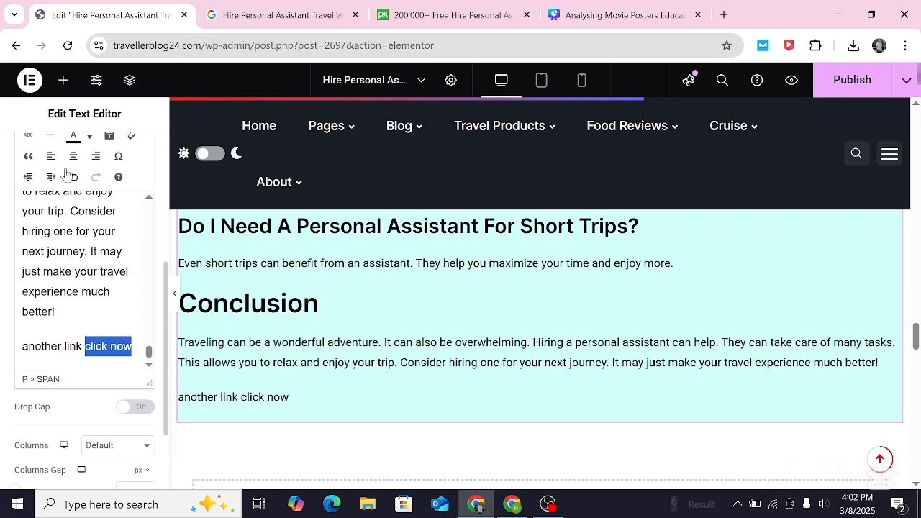
pyautogui.click(90, 137)
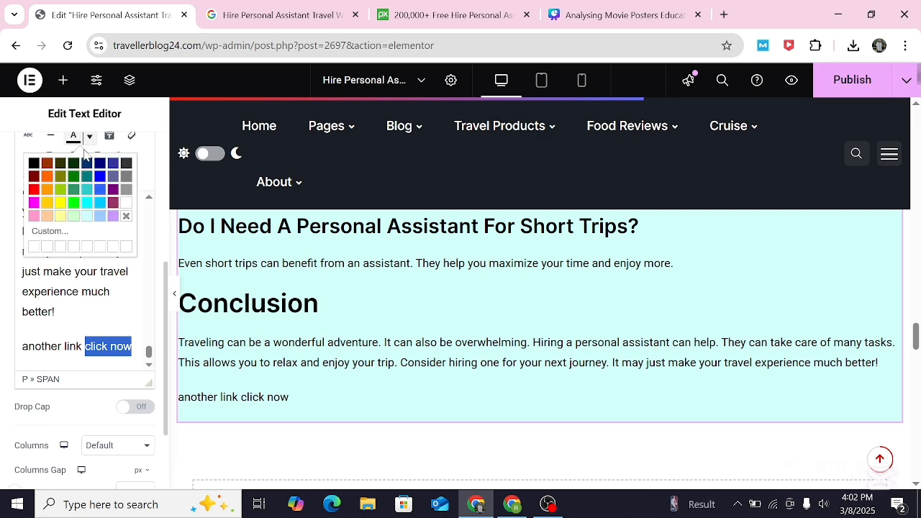
pyautogui.click(34, 190)
pyautogui.rightClick(113, 346)
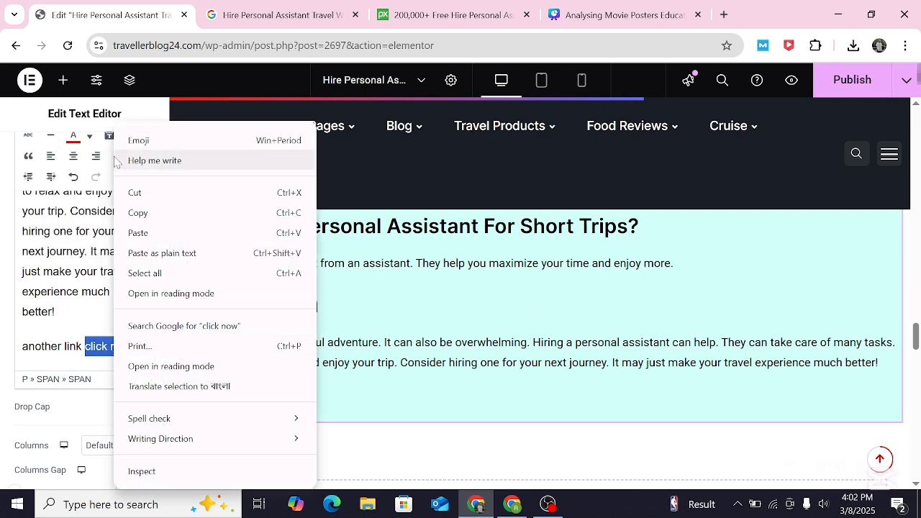
# Link the words "click now" to the existing post "Hire Personal Assistant Travel with me".
pyautogui.scroll(4, 102, 248)
pyautogui.scroll(1, 79, 302)
pyautogui.scroll(-1, 93, 287)
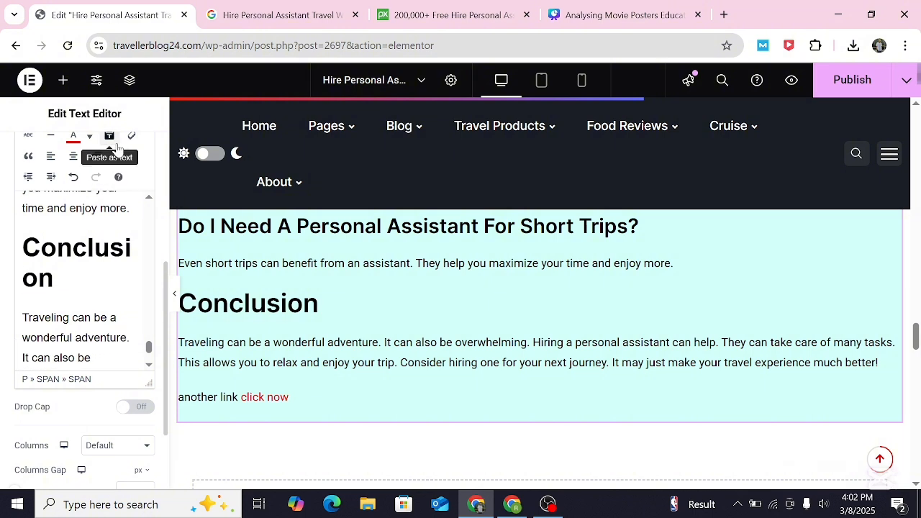
pyautogui.scroll(-2, 113, 149)
pyautogui.scroll(2, 154, 190)
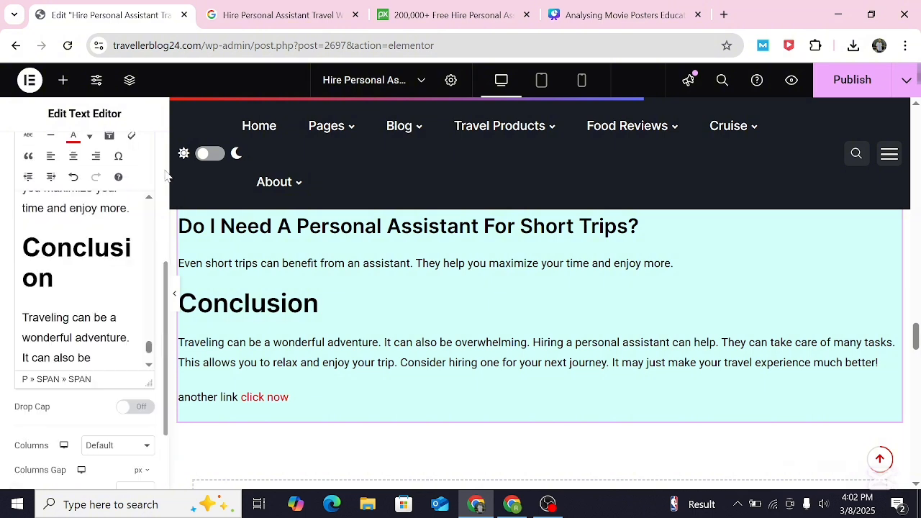
pyautogui.scroll(2, 153, 186)
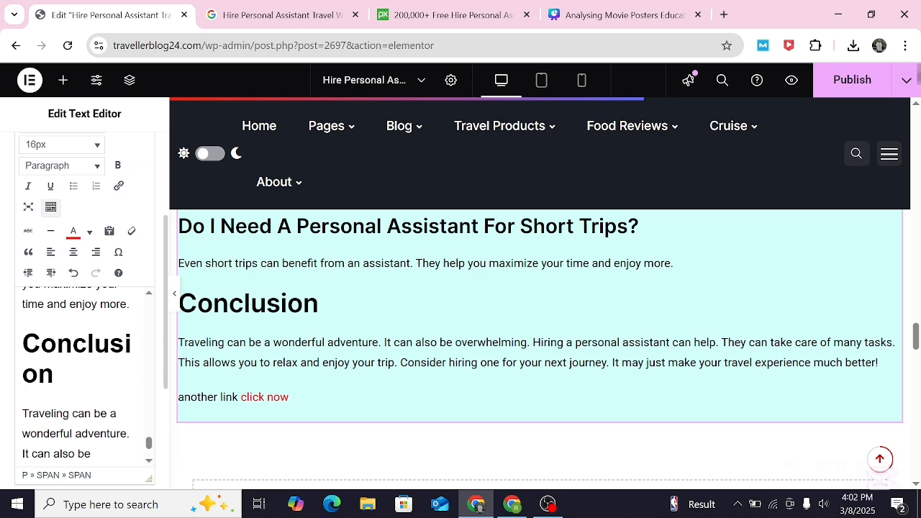
pyautogui.scroll(-5, 148, 446)
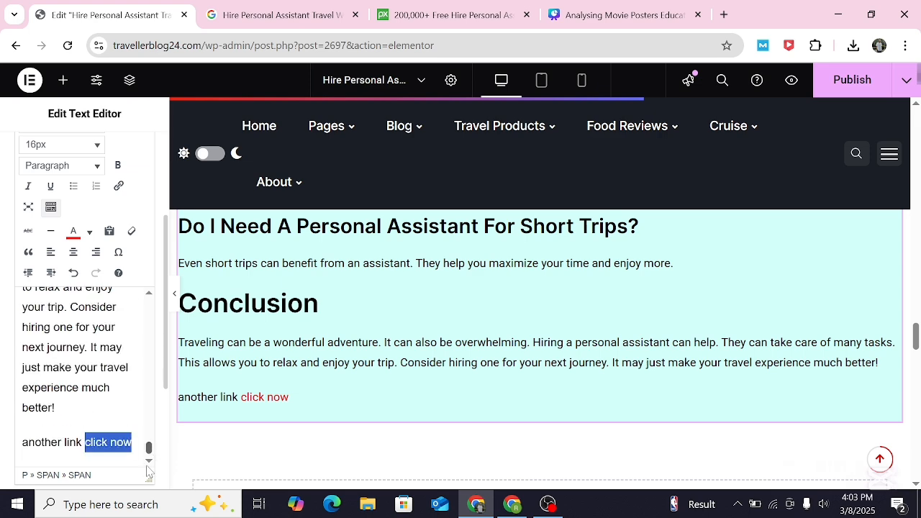
pyautogui.click(119, 187)
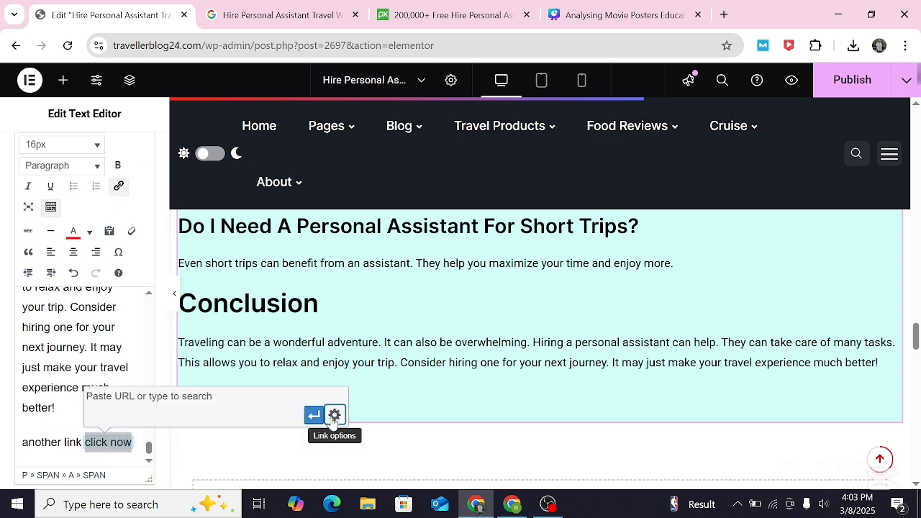
pyautogui.click(334, 422)
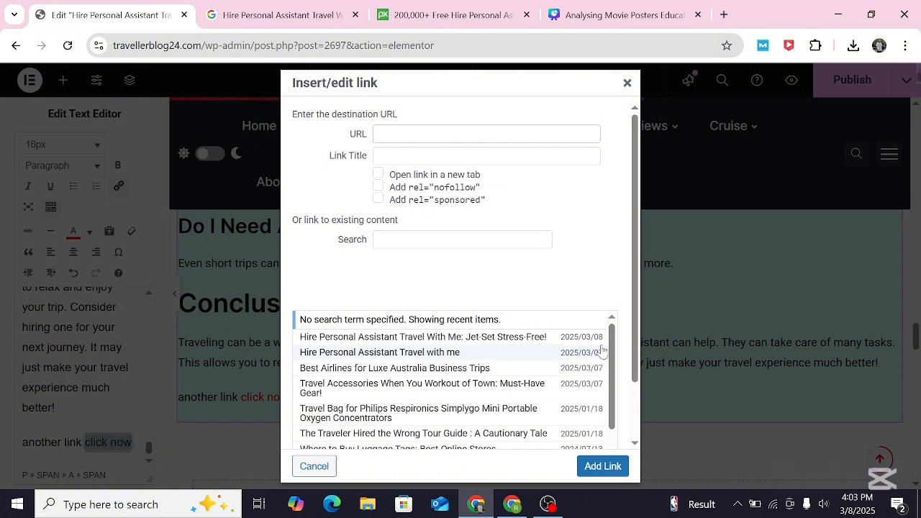
pyautogui.moveTo(615, 348)
pyautogui.mouseDown()
pyautogui.moveTo(610, 370)
pyautogui.moveTo(610, 343)
pyautogui.mouseUp()
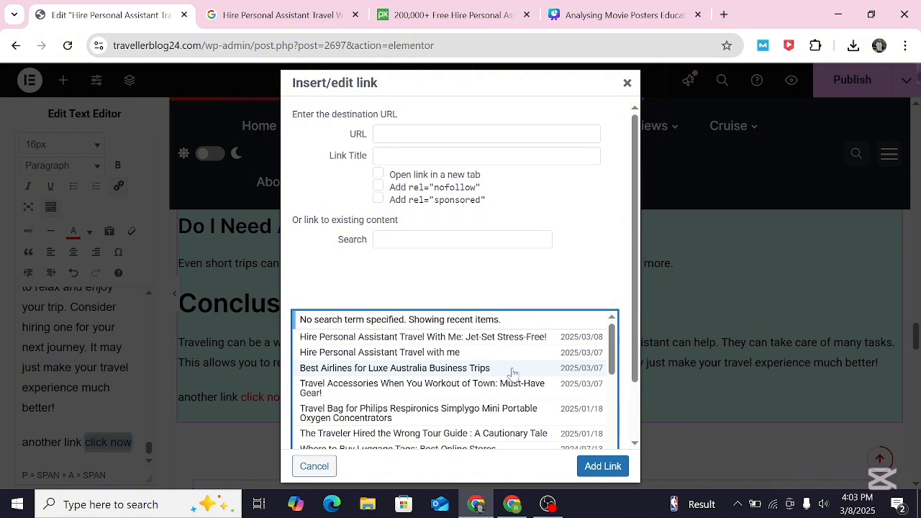
pyautogui.click(443, 353)
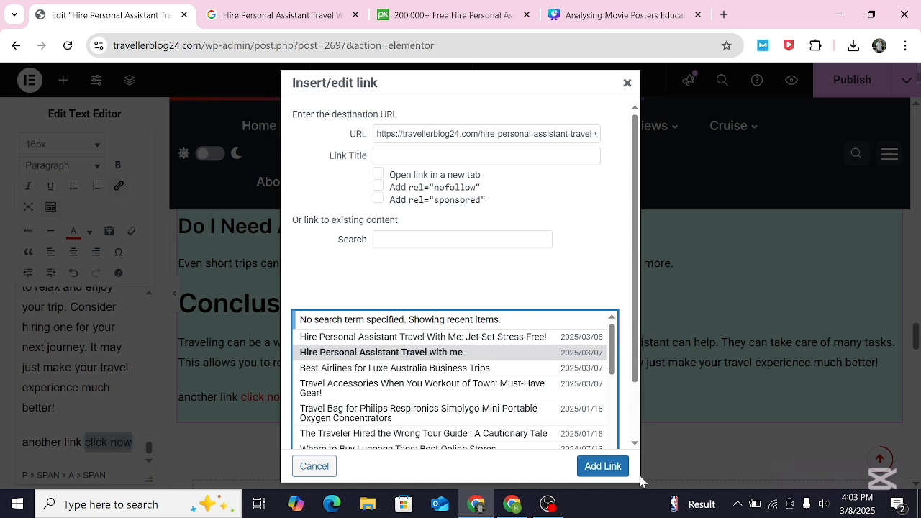
pyautogui.click(603, 467)
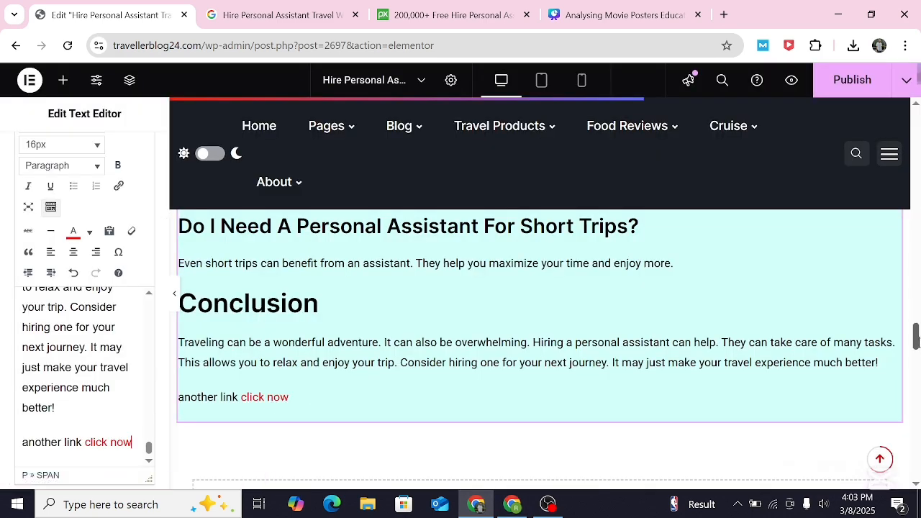
# Copy the text "Hire Personal Assistant Travel With Me: Jet-Set Stress-Free" from the post title above the article.
pyautogui.moveTo(916, 341); pyautogui.dragTo(916, 178)
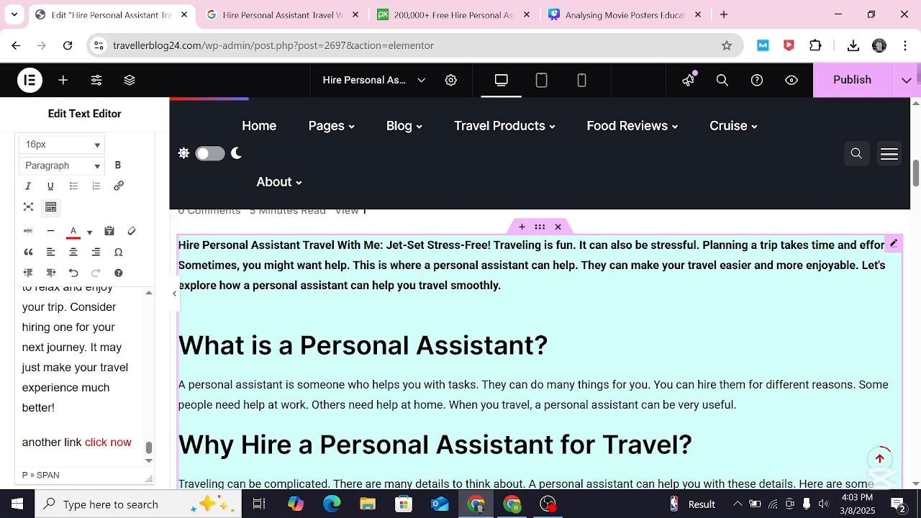
pyautogui.moveTo(149, 448); pyautogui.dragTo(146, 329)
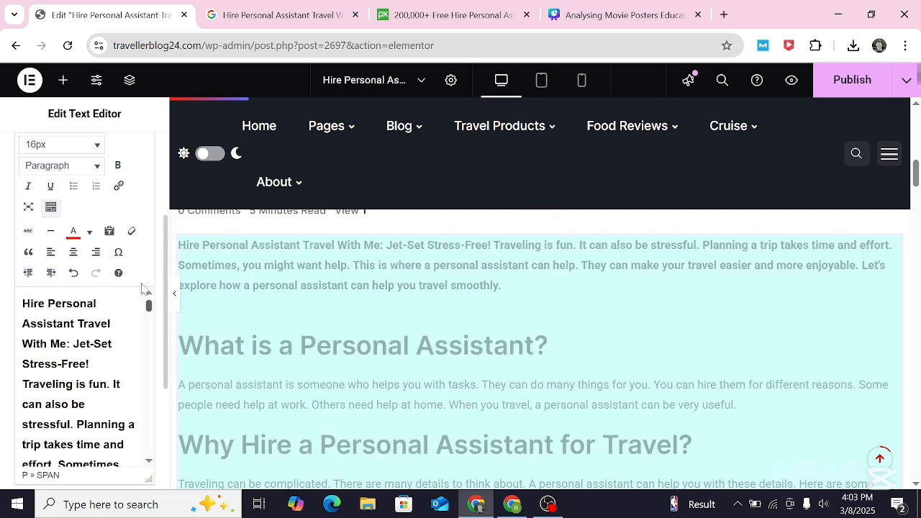
pyautogui.scroll(-5, 151, 317)
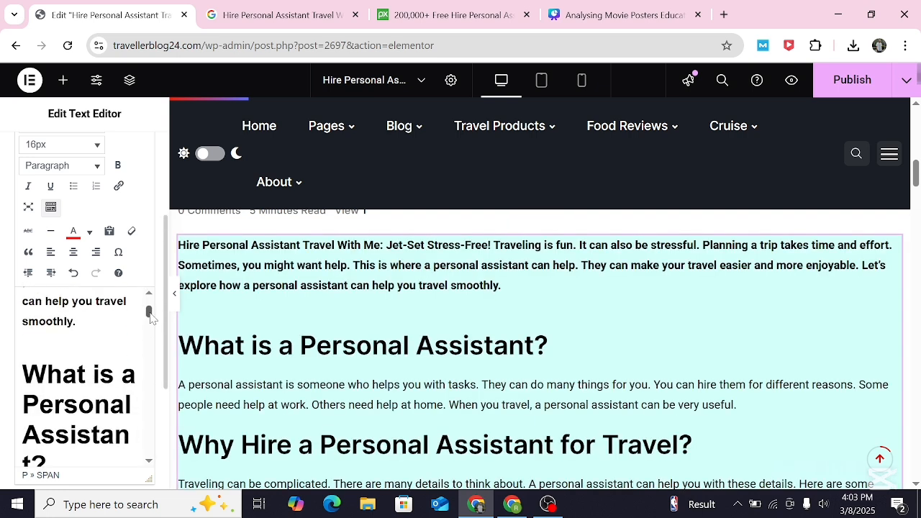
pyautogui.scroll(5, 150, 317)
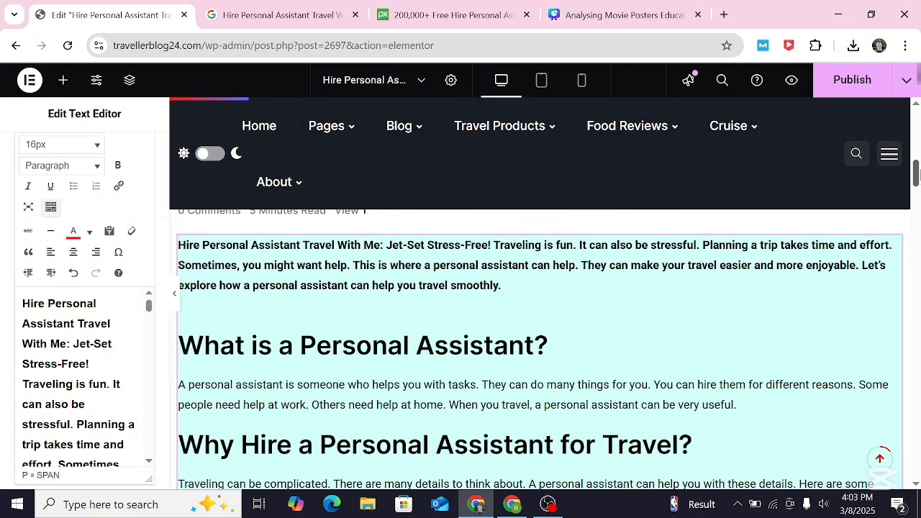
pyautogui.scroll(2, 915, 164)
pyautogui.scroll(1, 916, 164)
pyautogui.scroll(-2, 916, 164)
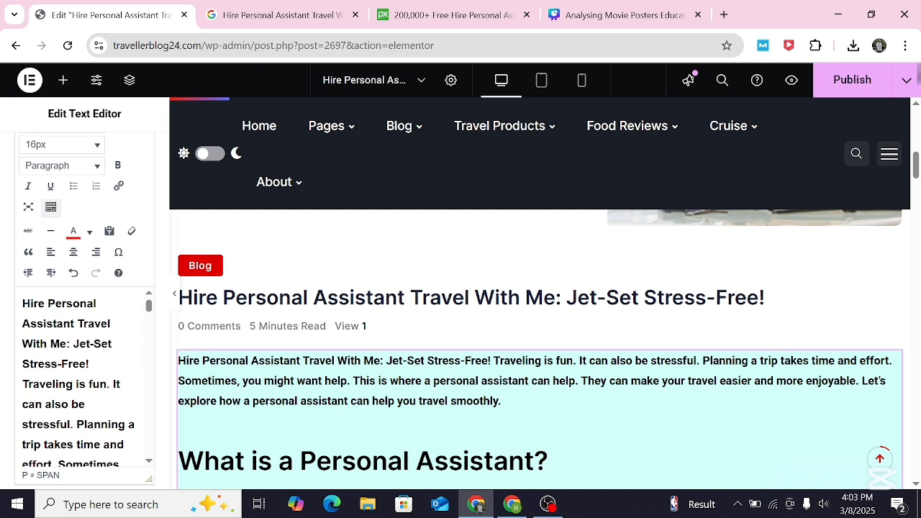
pyautogui.moveTo(759, 298); pyautogui.dragTo(174, 301)
pyautogui.hotkey('ctrl', 'c')
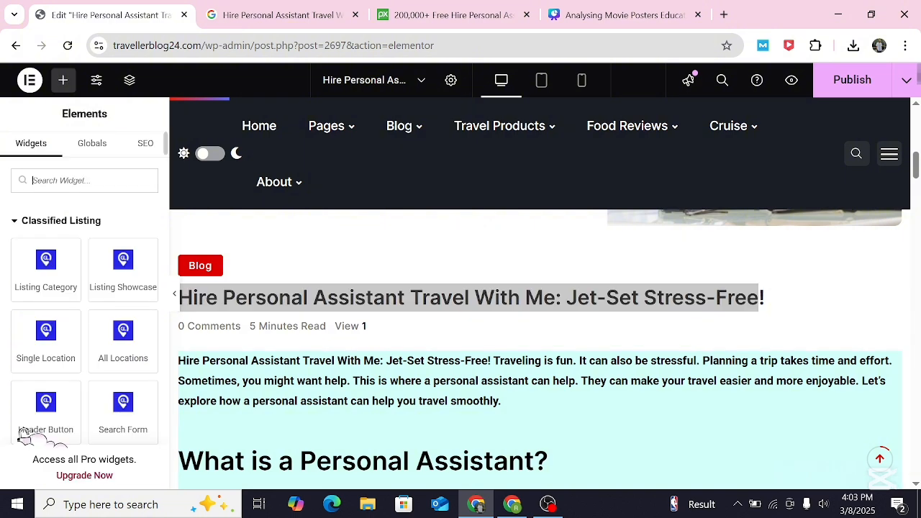
pyautogui.rightClick(213, 303)
pyautogui.click(240, 316)
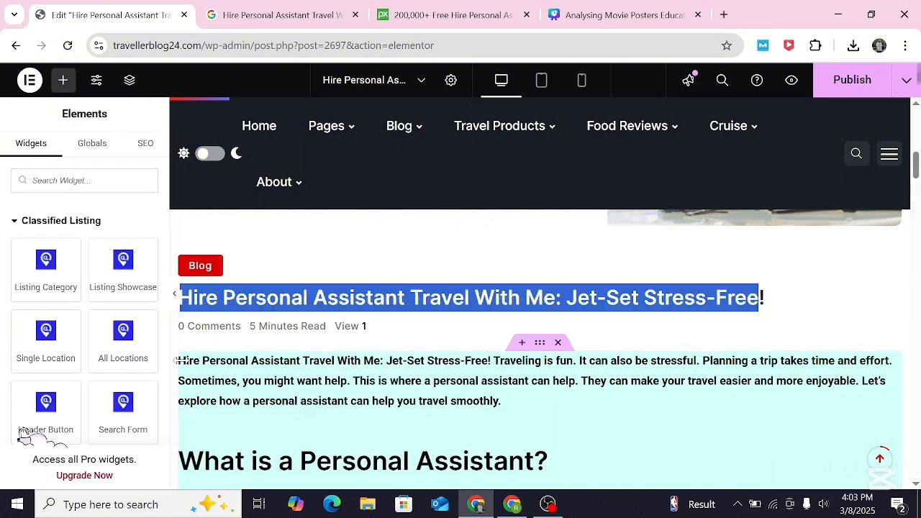
# Insert a blank line above the bold introductory paragraph in the article's text widget.
pyautogui.click(238, 394)
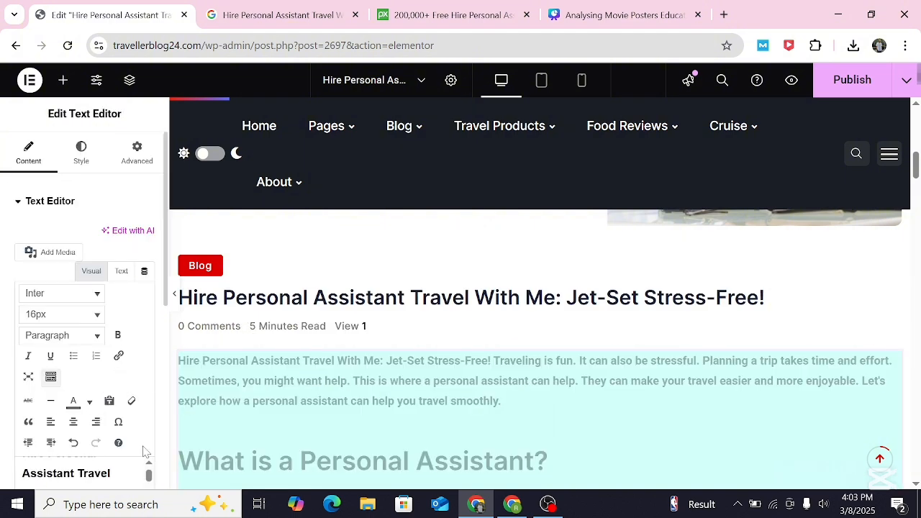
pyautogui.scroll(-2, 165, 332)
pyautogui.scroll(-1, 165, 332)
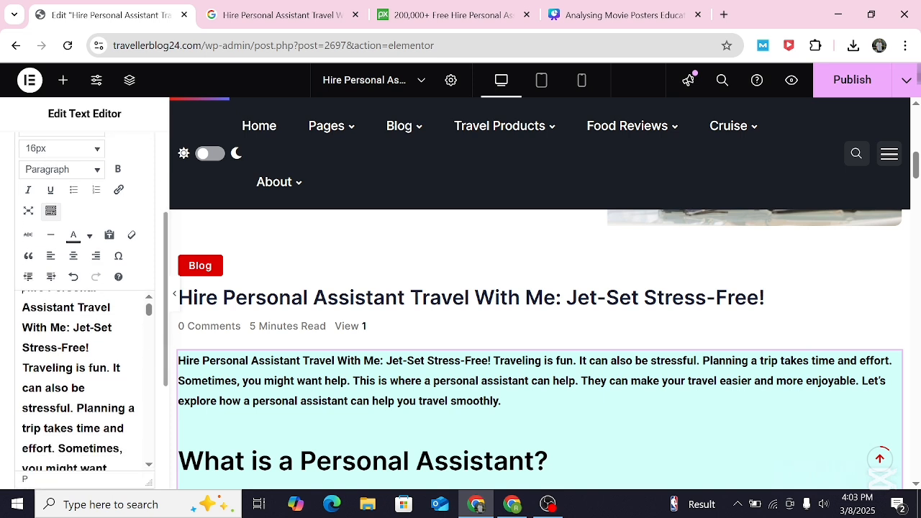
pyautogui.moveTo(150, 318); pyautogui.dragTo(151, 308)
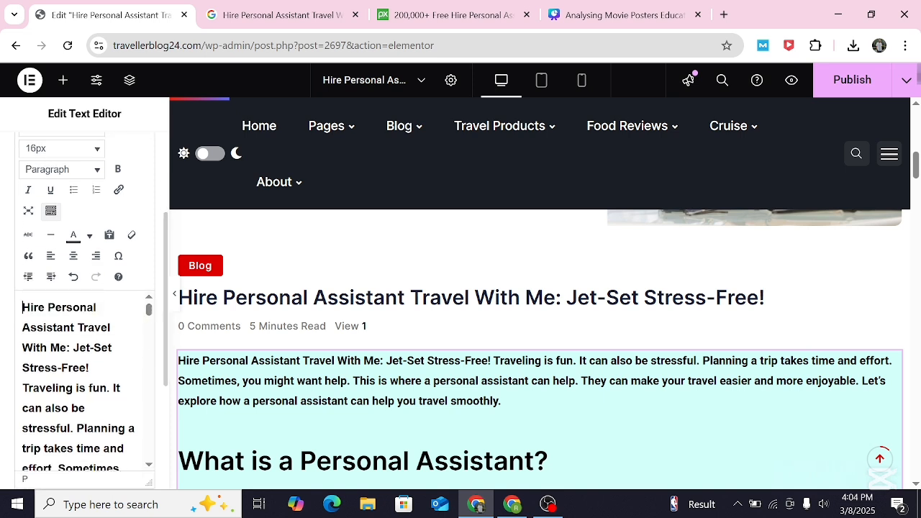
pyautogui.click(22, 307)
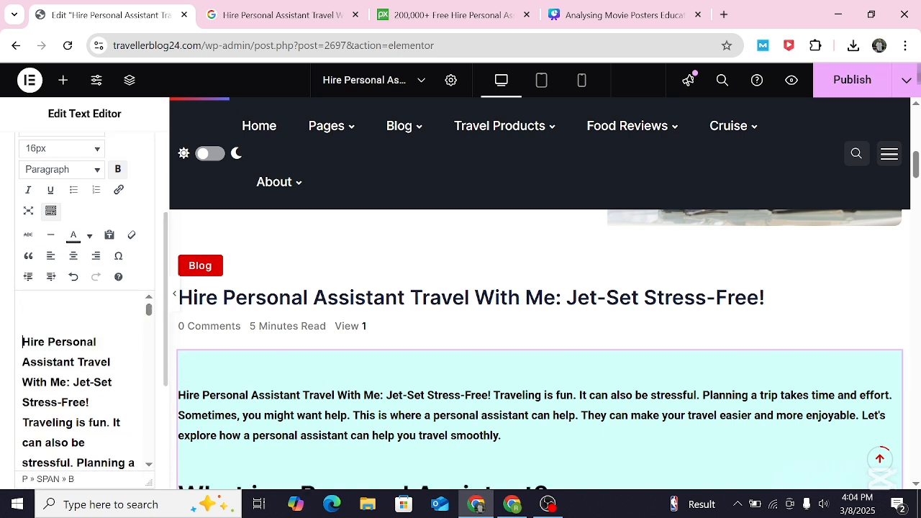
# Paste the copied title "Hire Personal Assistant Travel With Me: Jet-Set Stress-Free" above the bold introductory paragraph in the text widget.
pyautogui.press('Return')
pyautogui.hotkey('ctrl', 'v')
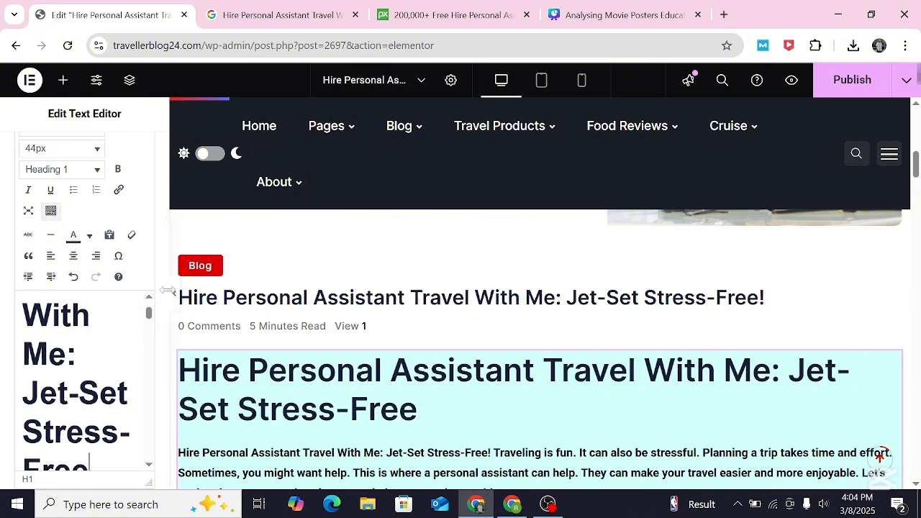
pyautogui.scroll(-1, 165, 277)
pyautogui.scroll(1, 49, 209)
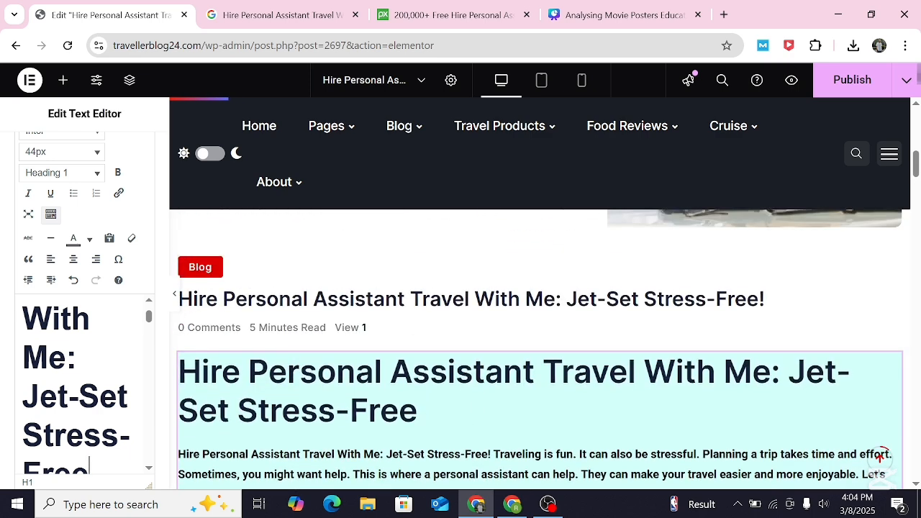
# Color the pasted title heading at the start of the article black.
pyautogui.scroll(-1, 405, 322)
pyautogui.hotkey('ctrl', 'a')
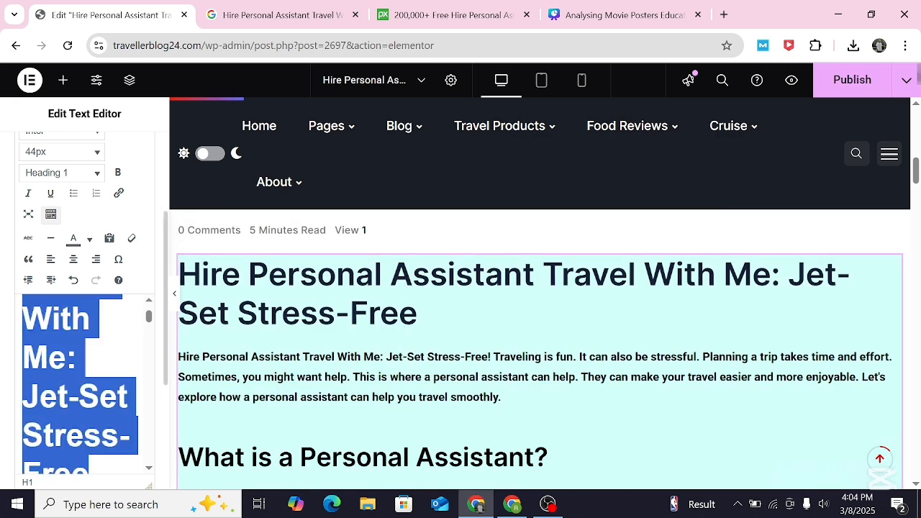
pyautogui.rightClick(80, 384)
pyautogui.click(142, 177)
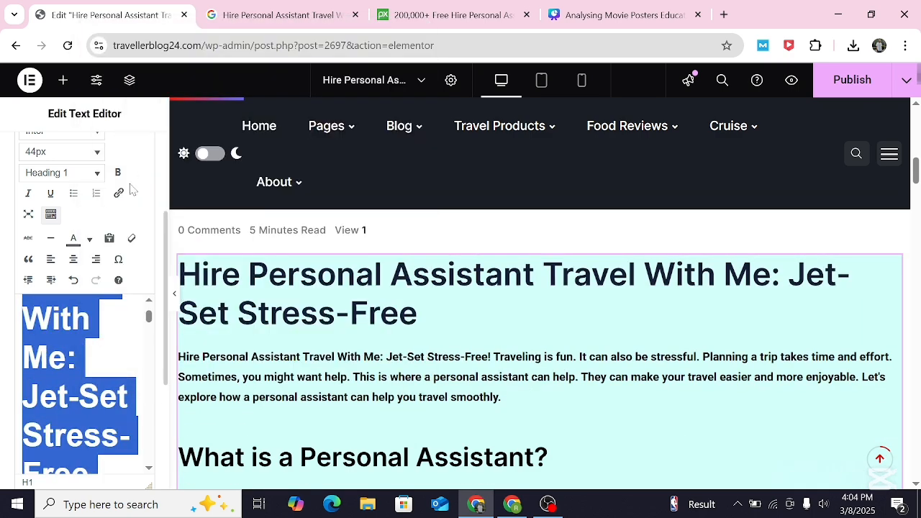
pyautogui.click(77, 241)
pyautogui.click(36, 268)
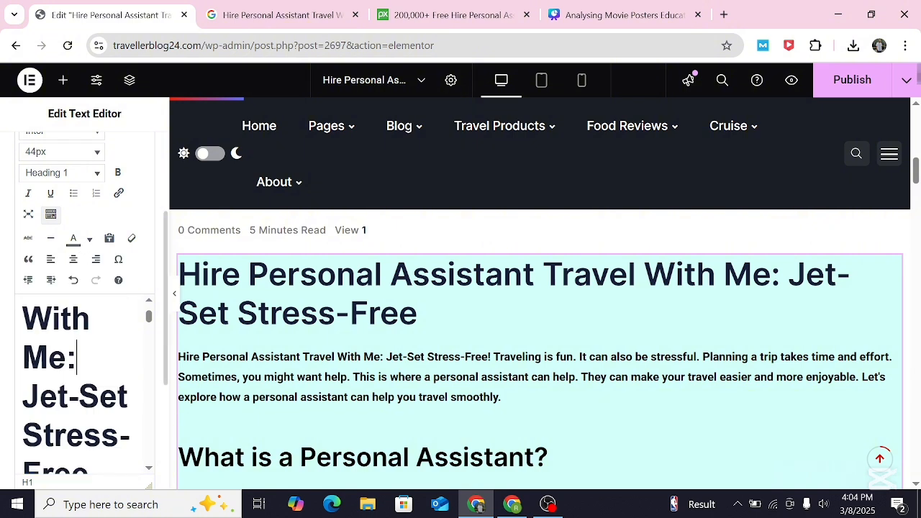
pyautogui.click(75, 240)
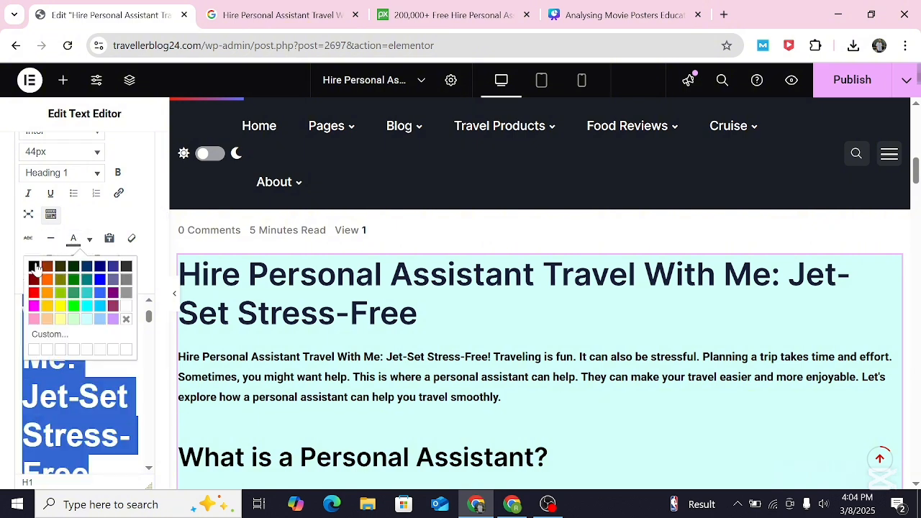
pyautogui.click(30, 267)
pyautogui.click(76, 355)
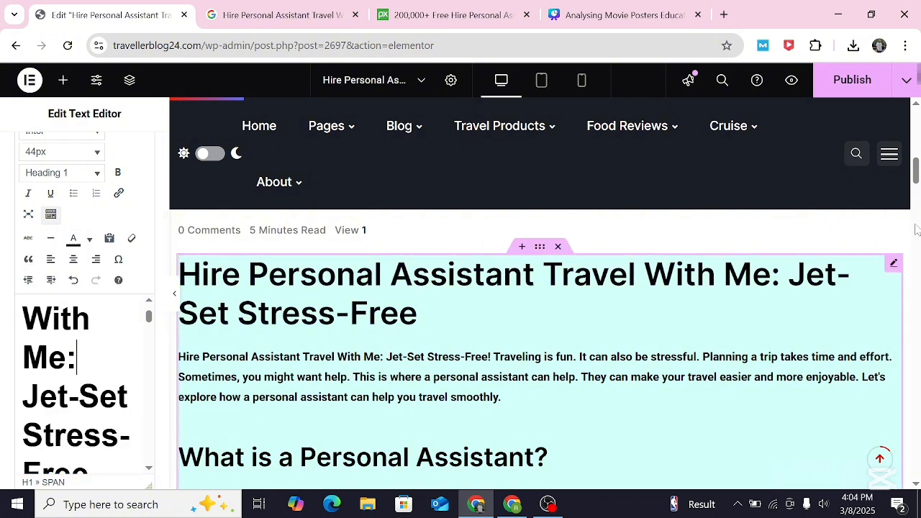
pyautogui.scroll(-2, 540, 345)
pyautogui.scroll(2, 452, 294)
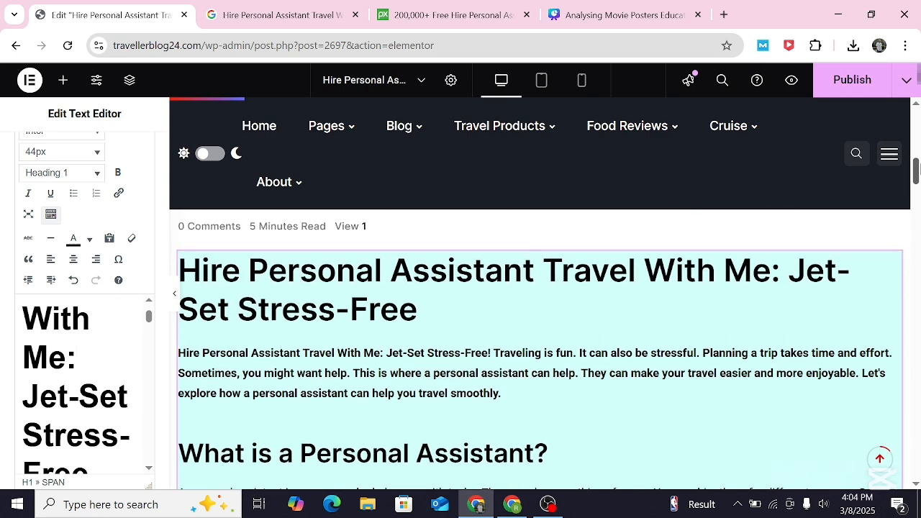
# Change the pasted title heading above the introductory paragraph to Heading 2.
pyautogui.scroll(-2, 452, 295)
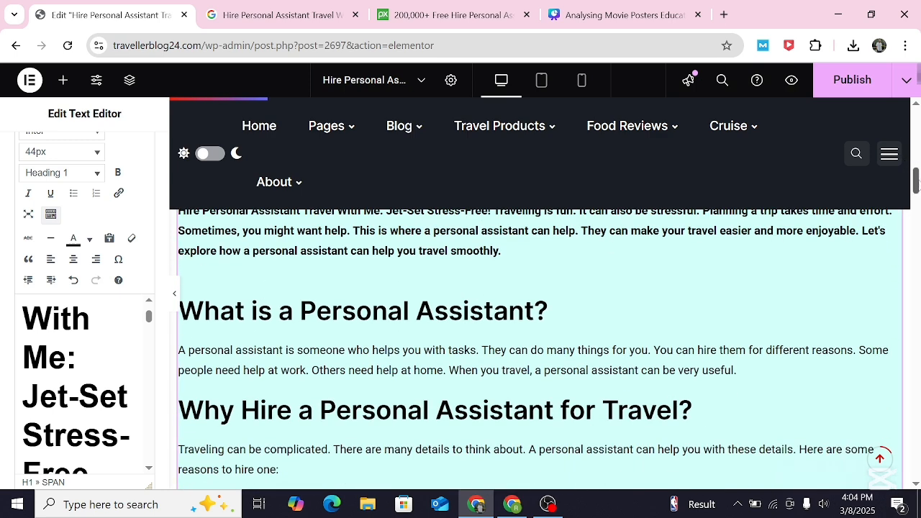
pyautogui.scroll(2, 916, 178)
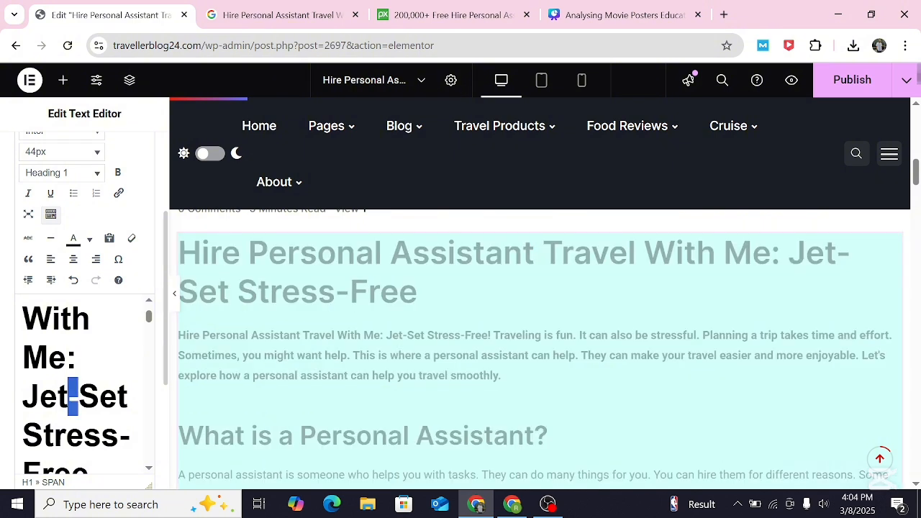
pyautogui.tripleClick(72, 395)
pyautogui.click(72, 174)
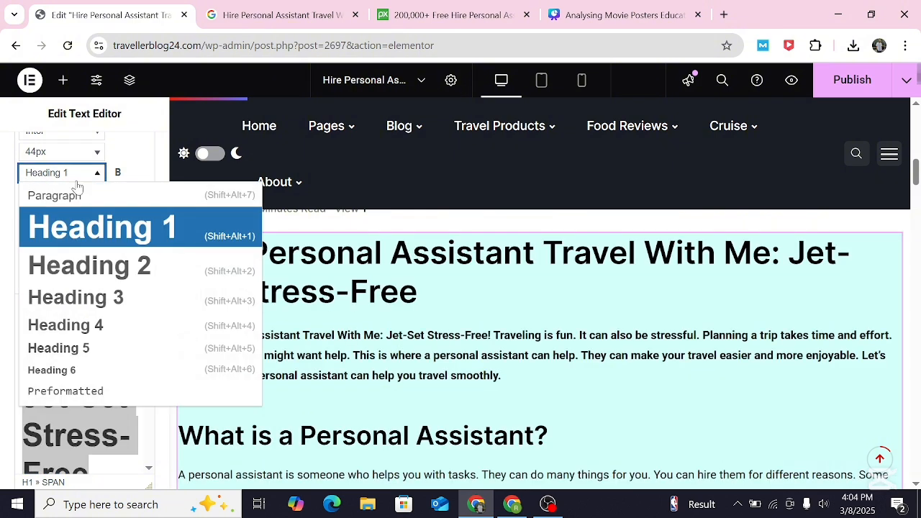
pyautogui.click(106, 264)
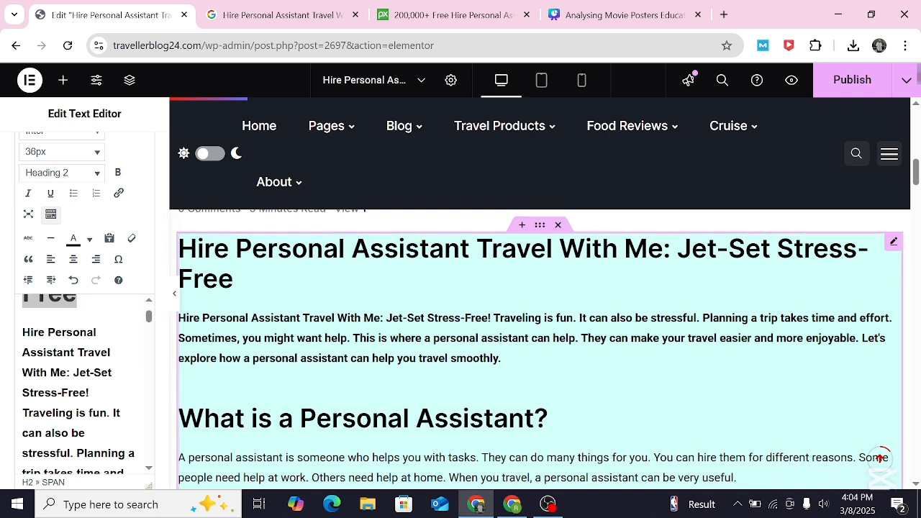
# Try reapplying the Heading 2 format to the heading "What is a Personal Assistant?" directly in the page preview.
pyautogui.doubleClick(402, 417)
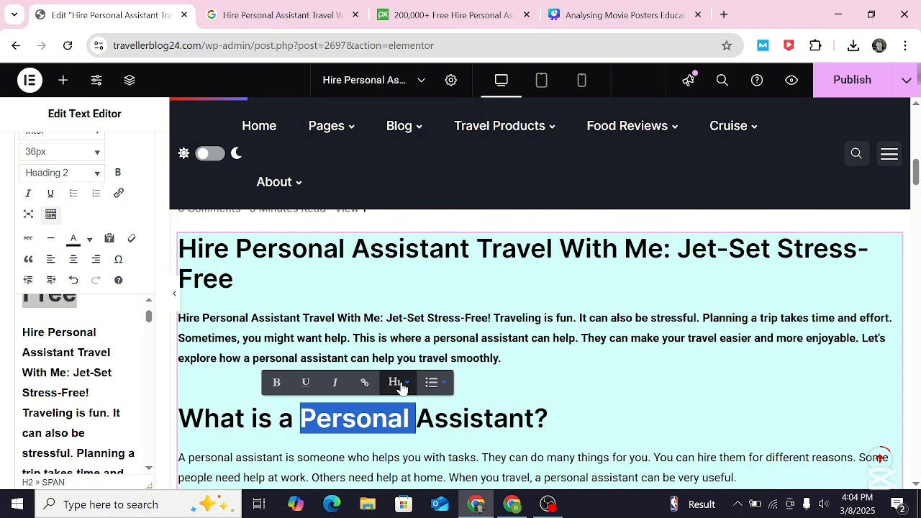
pyautogui.tripleClick(402, 417)
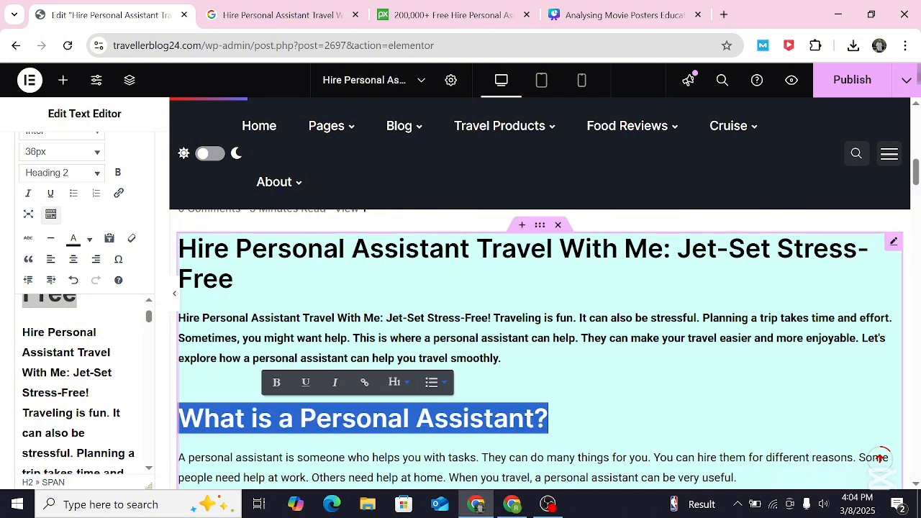
pyautogui.click(409, 384)
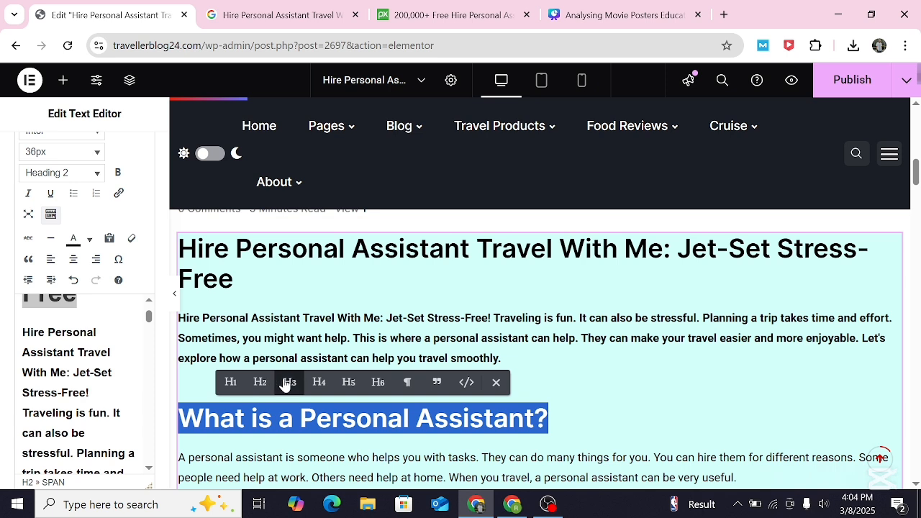
pyautogui.click(260, 382)
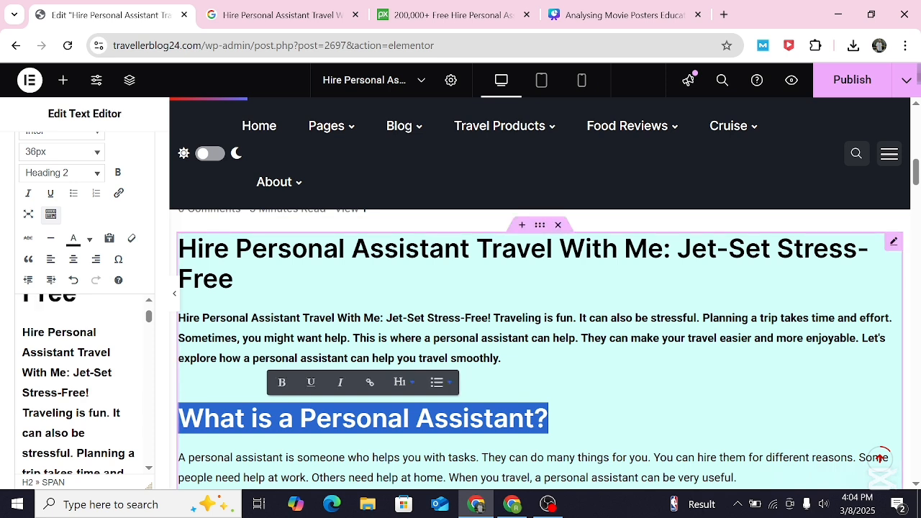
pyautogui.click(399, 382)
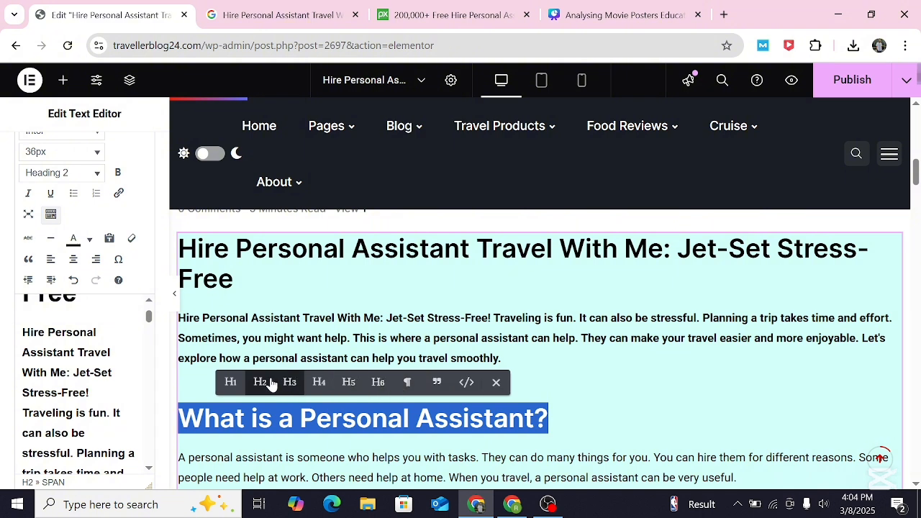
pyautogui.click(261, 382)
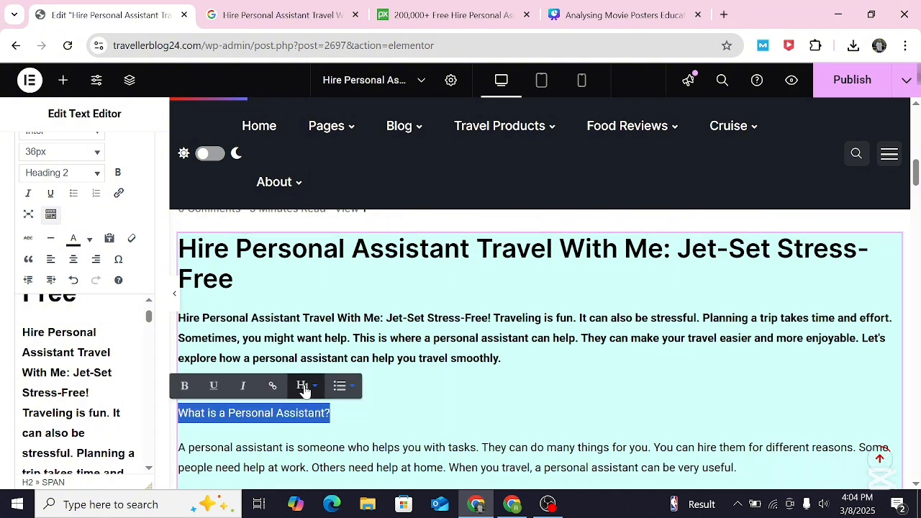
pyautogui.click(304, 385)
pyautogui.click(214, 387)
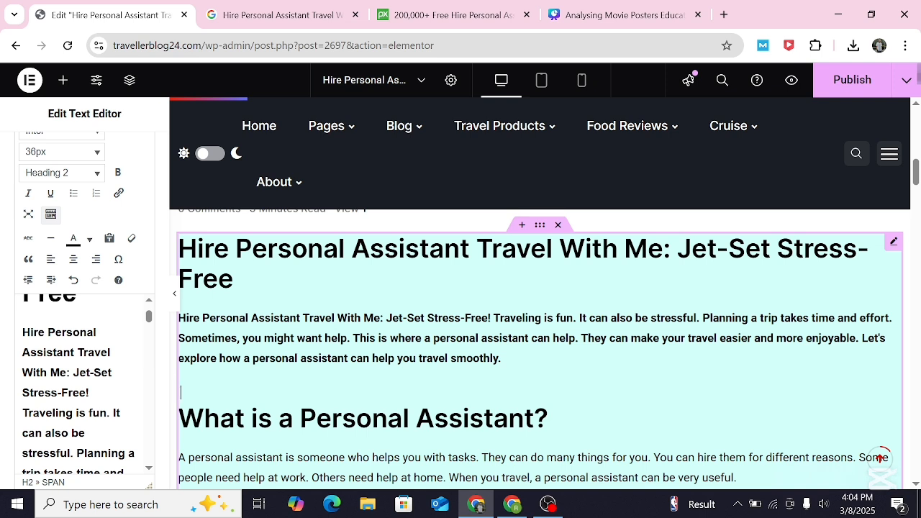
pyautogui.tripleClick(352, 419)
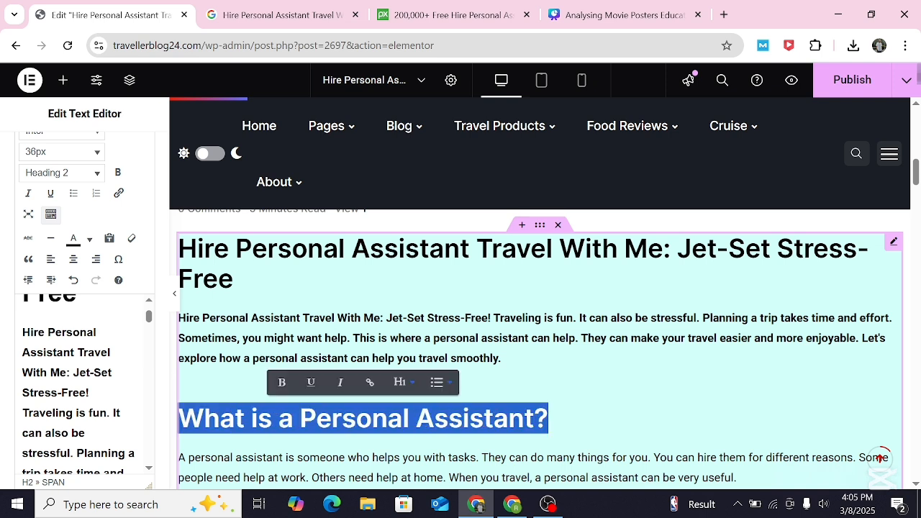
pyautogui.click(407, 383)
pyautogui.click(263, 385)
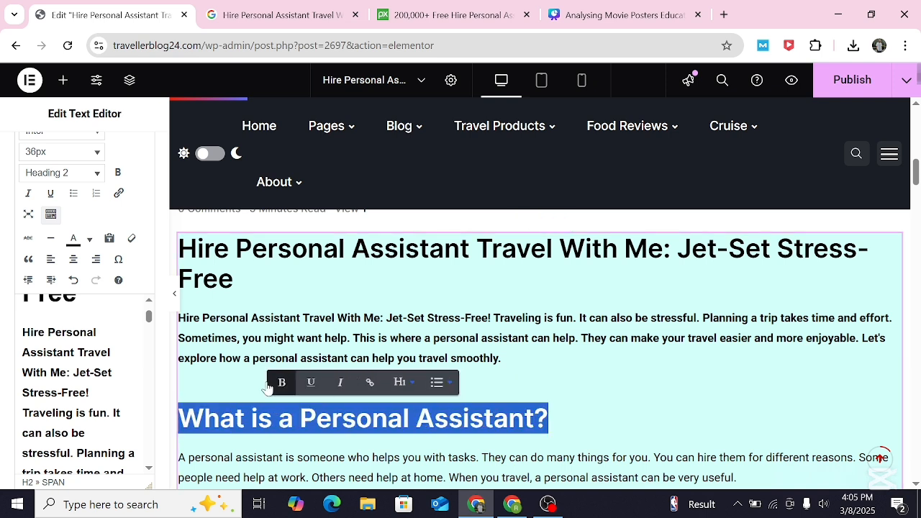
pyautogui.click(532, 393)
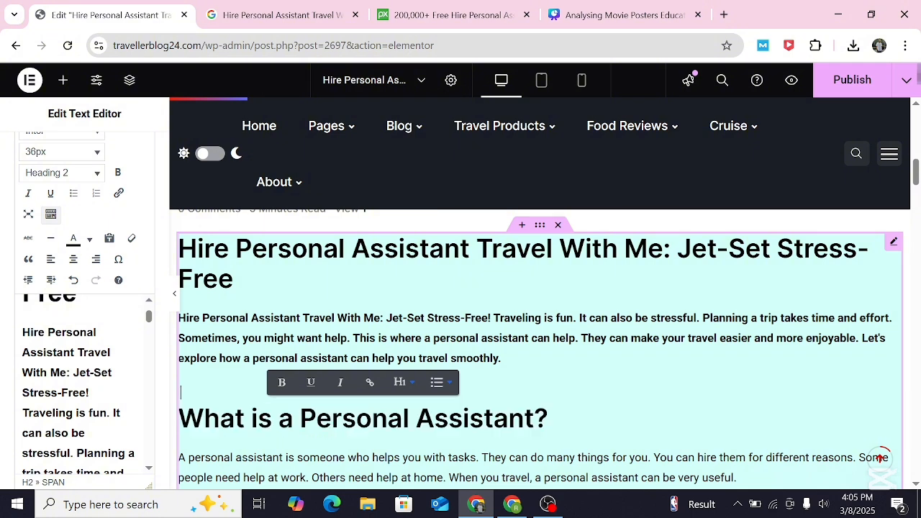
# Change the heading "What is a Personal Assistant?" to Paragraph in the text widget, and undo that change.
pyautogui.moveTo(918, 177); pyautogui.dragTo(920, 174)
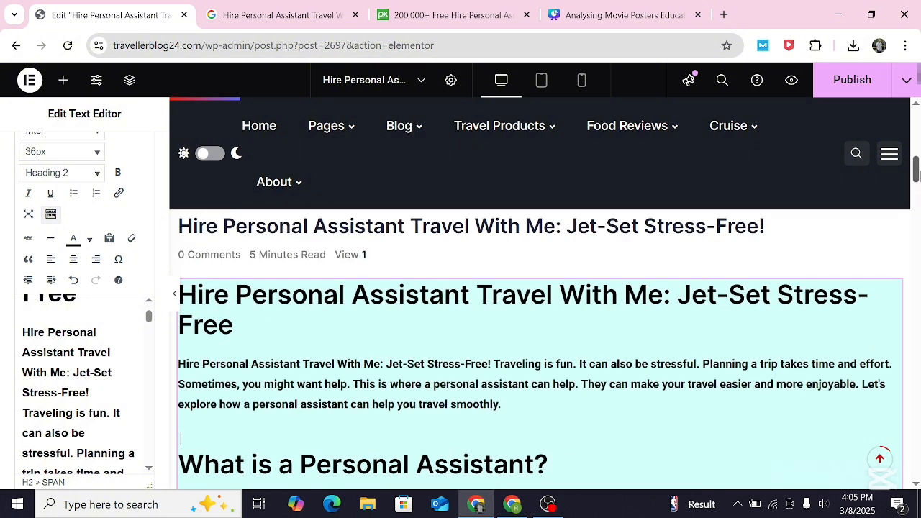
pyautogui.scroll(-3, 176, 257)
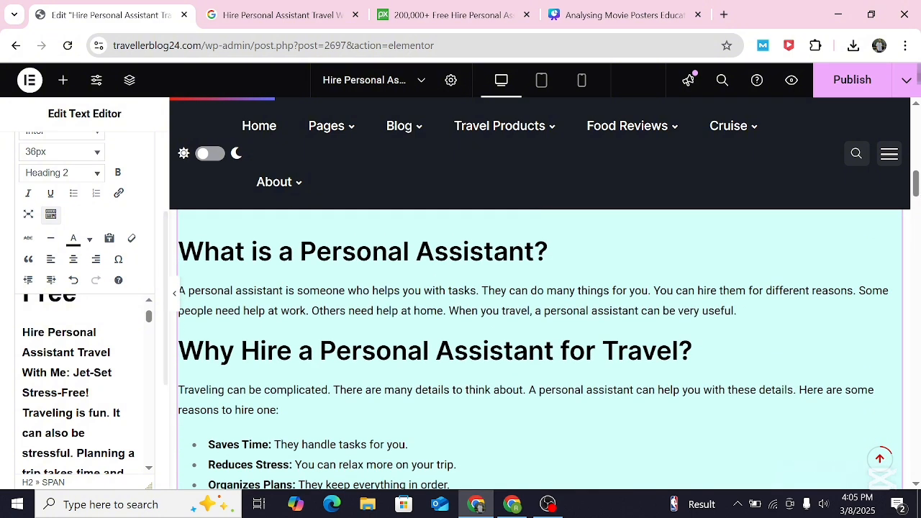
pyautogui.moveTo(148, 313); pyautogui.dragTo(149, 326)
pyautogui.tripleClick(100, 316)
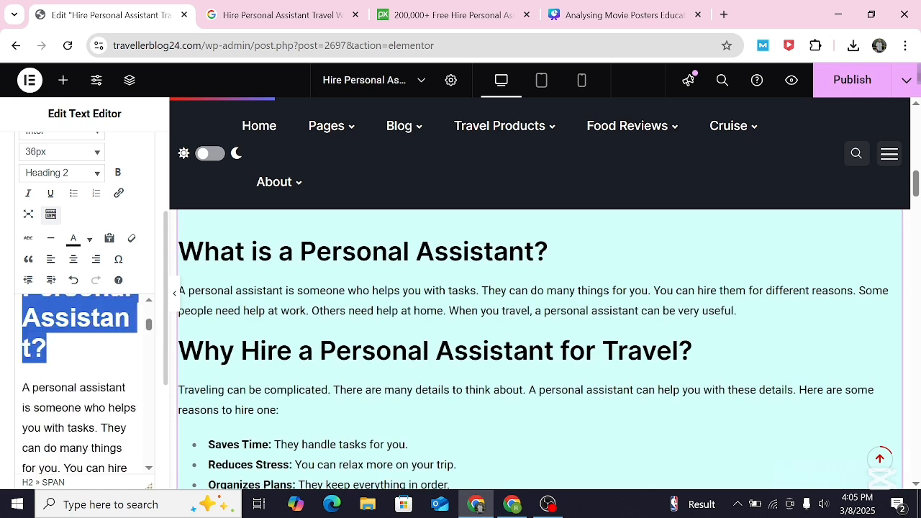
pyautogui.click(84, 173)
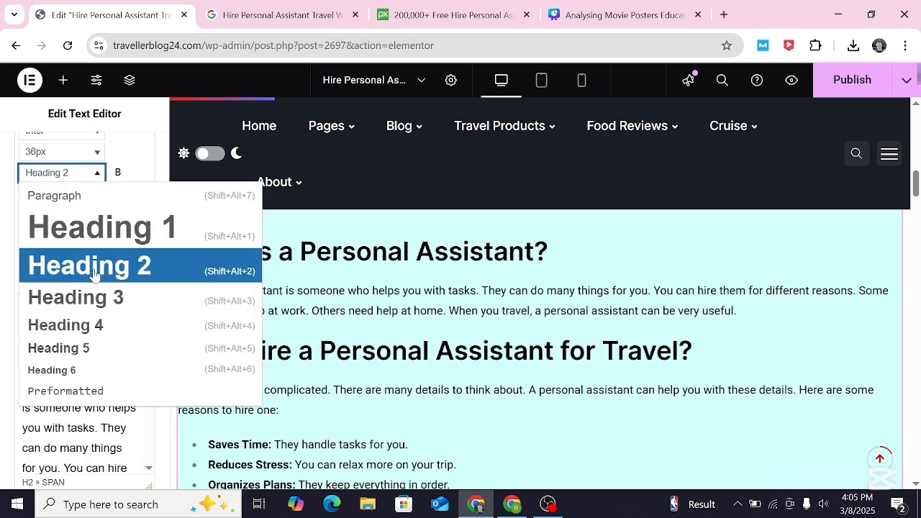
pyautogui.hotkey('shift', 'alt', '7')
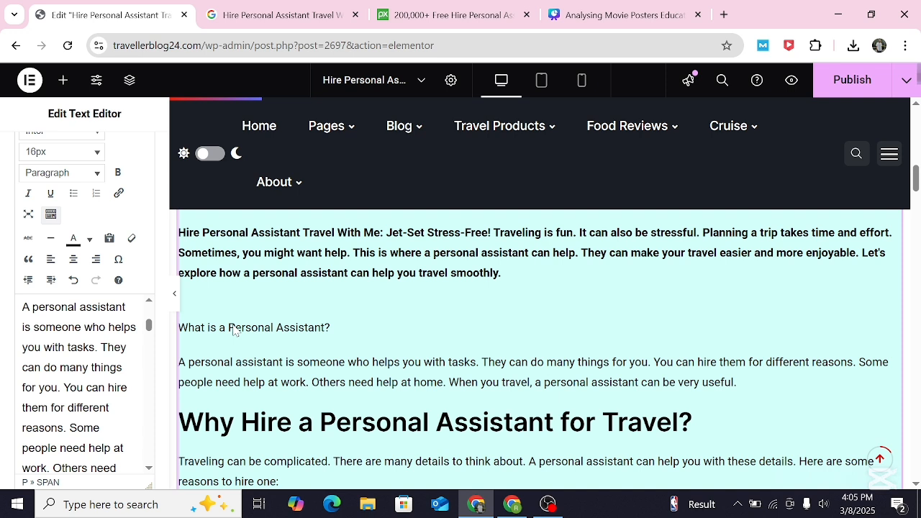
pyautogui.hotkey('ctrl', 'z')
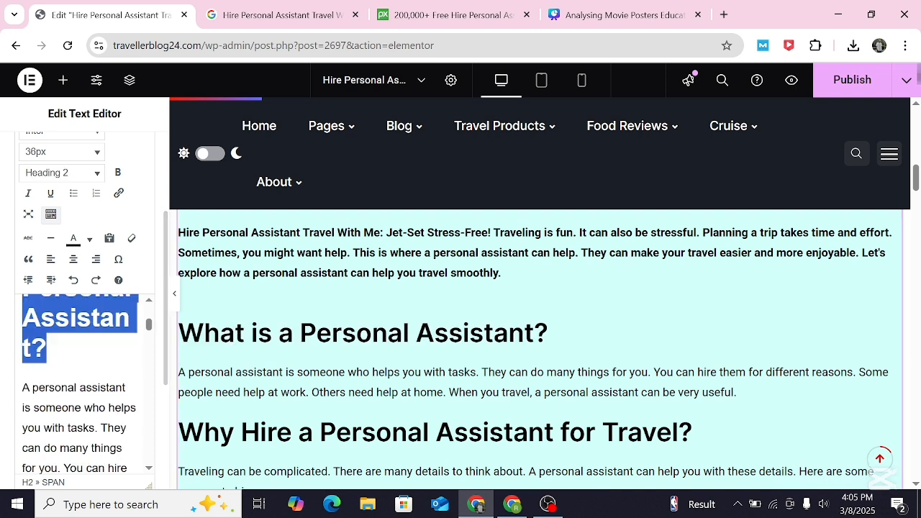
pyautogui.press('Right')
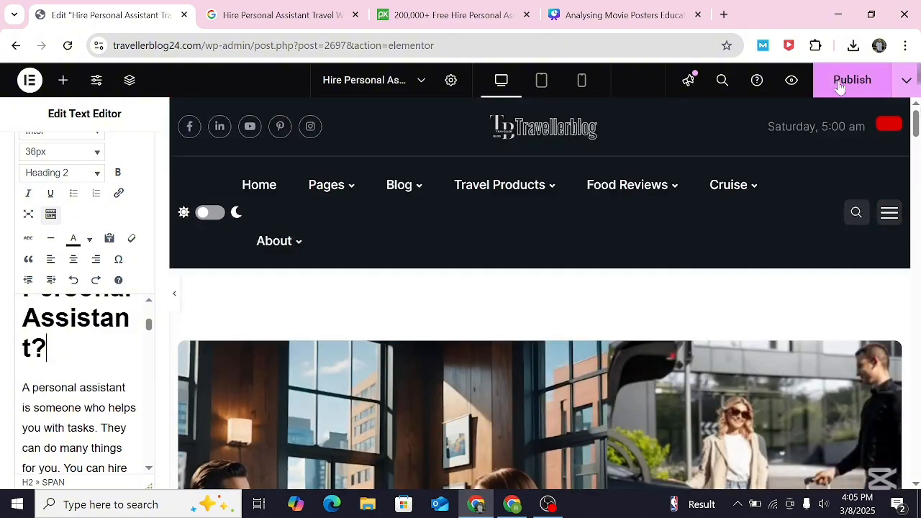
# Publish the edited post, and search Google for travellerblog24 in a new browser tab.
pyautogui.click(855, 84)
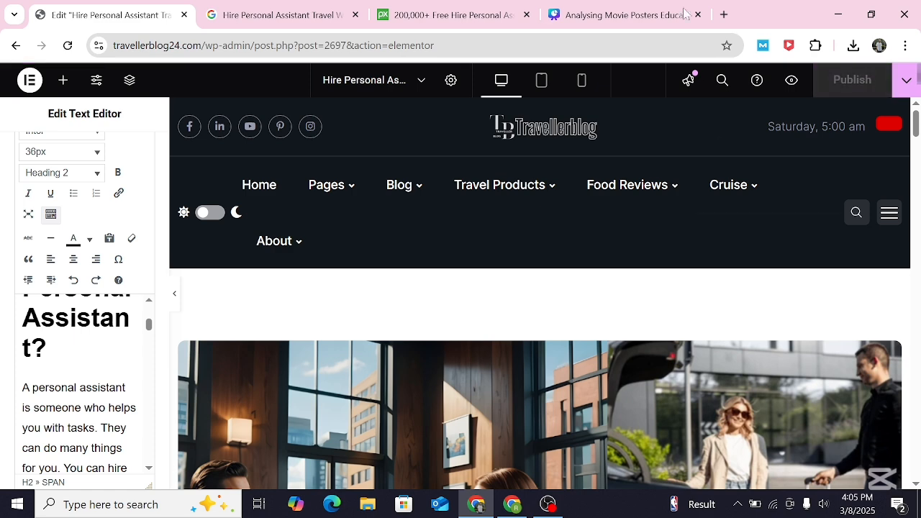
pyautogui.click(725, 14)
pyautogui.click(386, 279)
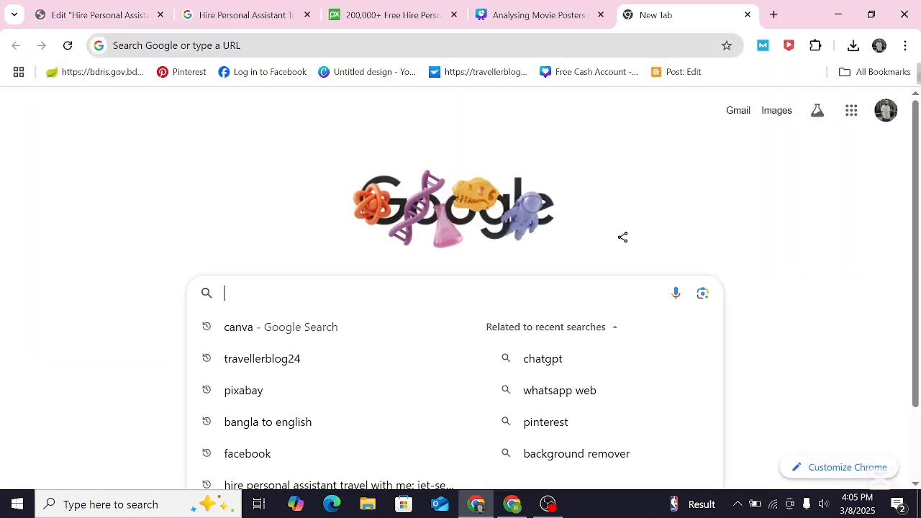
pyautogui.write('tra')
pyautogui.press('Return')
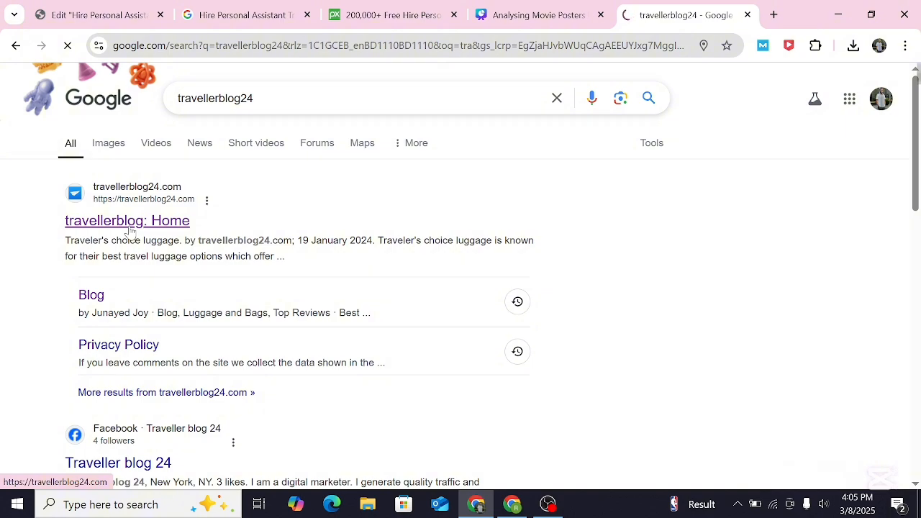
# Open the travellerblog home page and view the published post "Hire Personal Assistant Travel With Me: Jet-Set Stress-Free!".
pyautogui.click(130, 224)
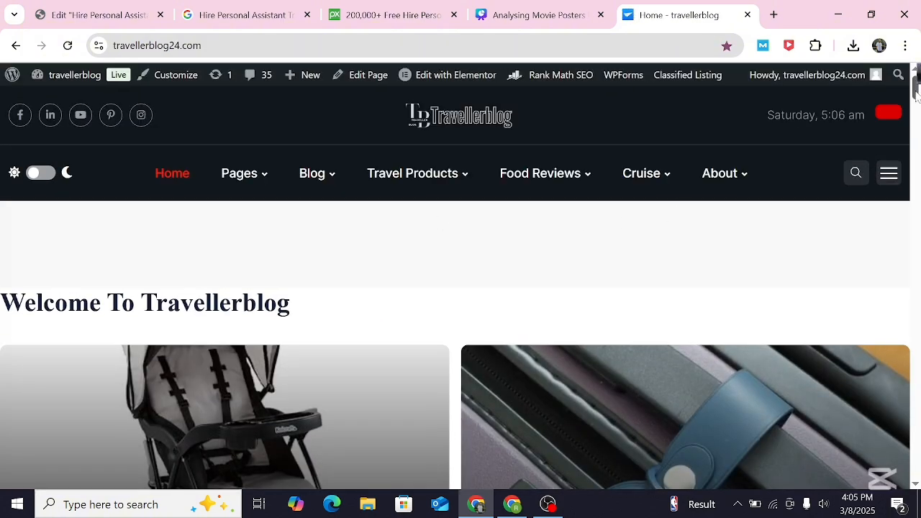
pyautogui.moveTo(915, 86); pyautogui.dragTo(916, 161)
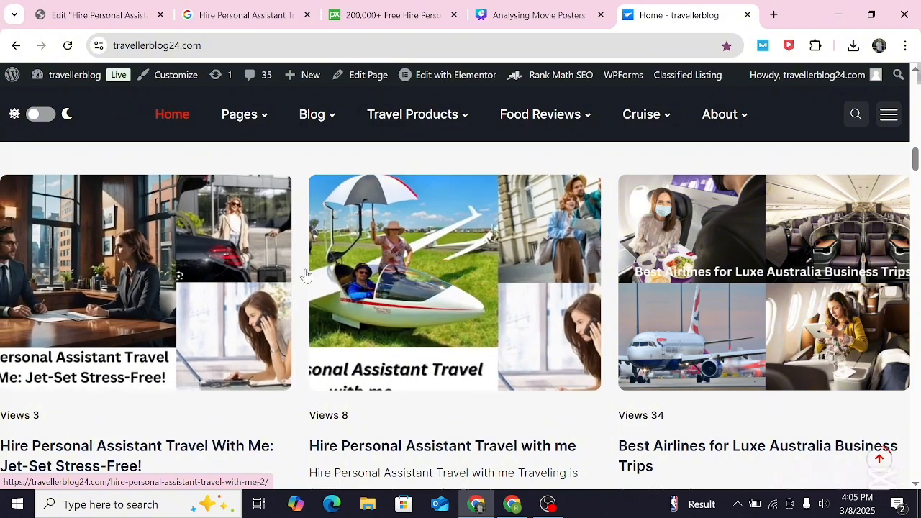
pyautogui.click(211, 276)
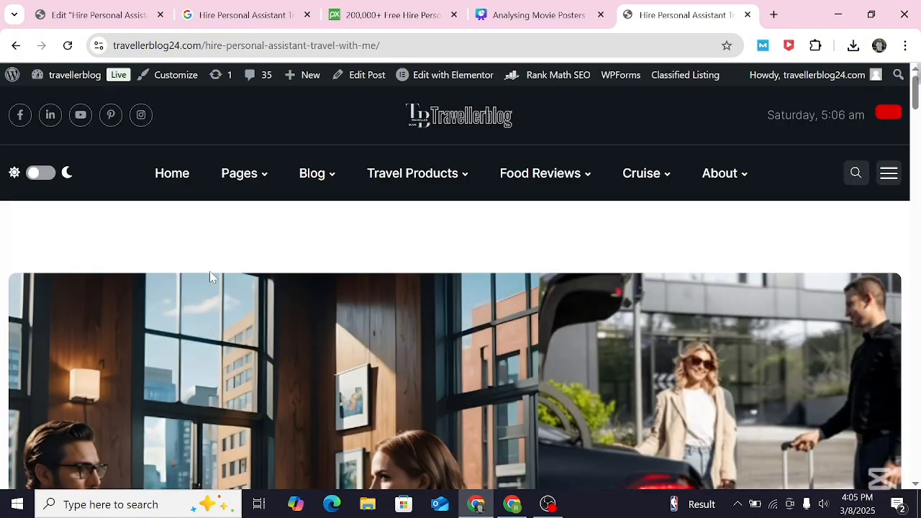
# Test the "click now" link at the end of the live post, view the linked post, and return to the original.
pyautogui.moveTo(917, 84); pyautogui.dragTo(917, 348)
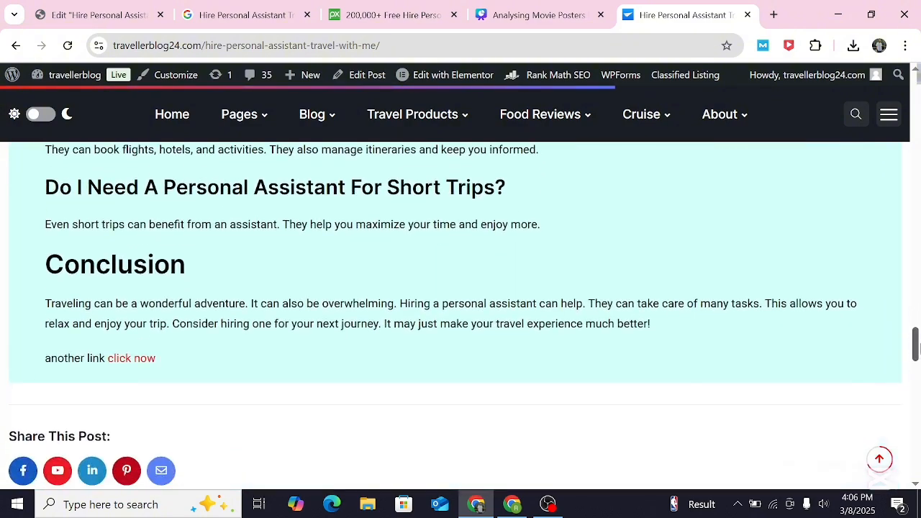
pyautogui.click(135, 364)
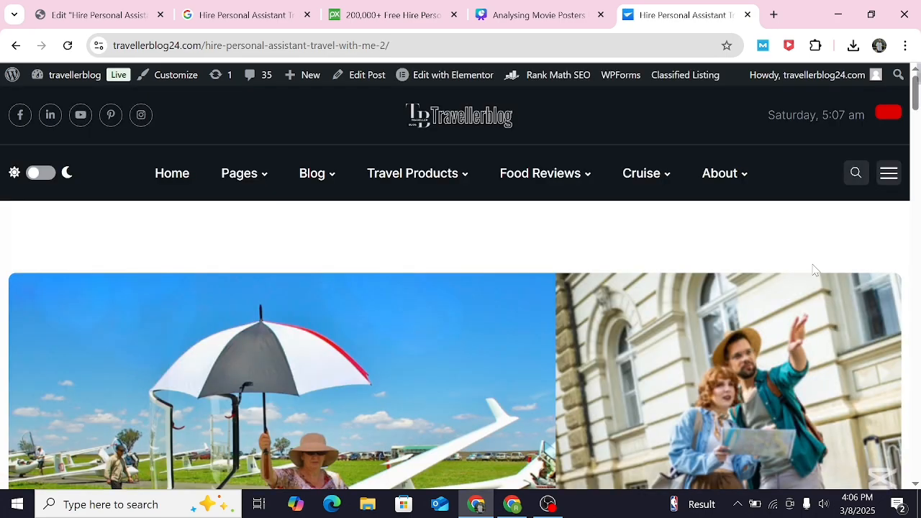
pyautogui.moveTo(916, 101); pyautogui.dragTo(872, 14)
pyautogui.click(16, 46)
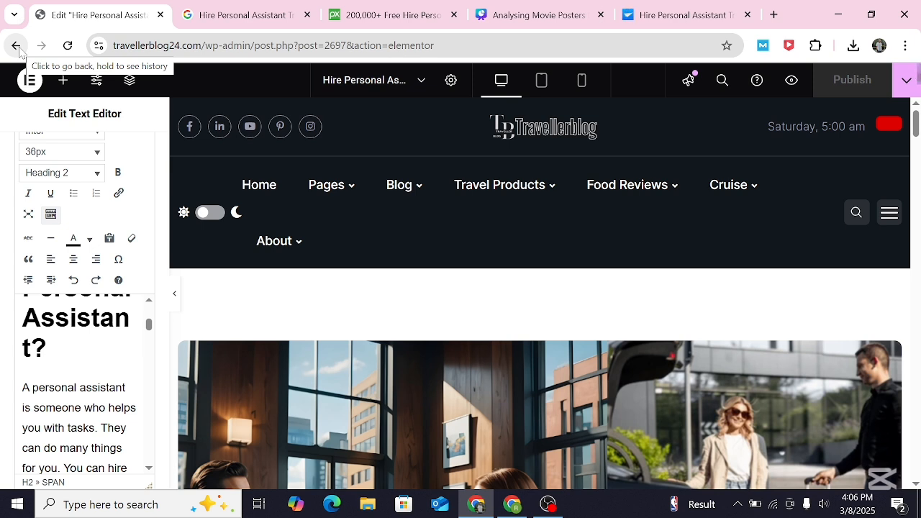
# Return from Elementor to the post's WordPress editor and review Rank Math's Basic SEO and Additional checks.
pyautogui.click(17, 48)
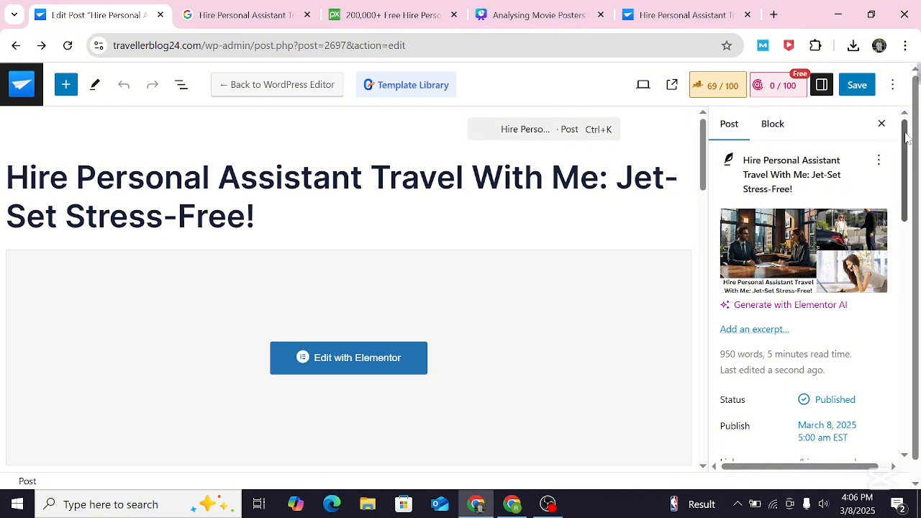
pyautogui.moveTo(907, 137); pyautogui.dragTo(908, 284)
pyautogui.click(710, 87)
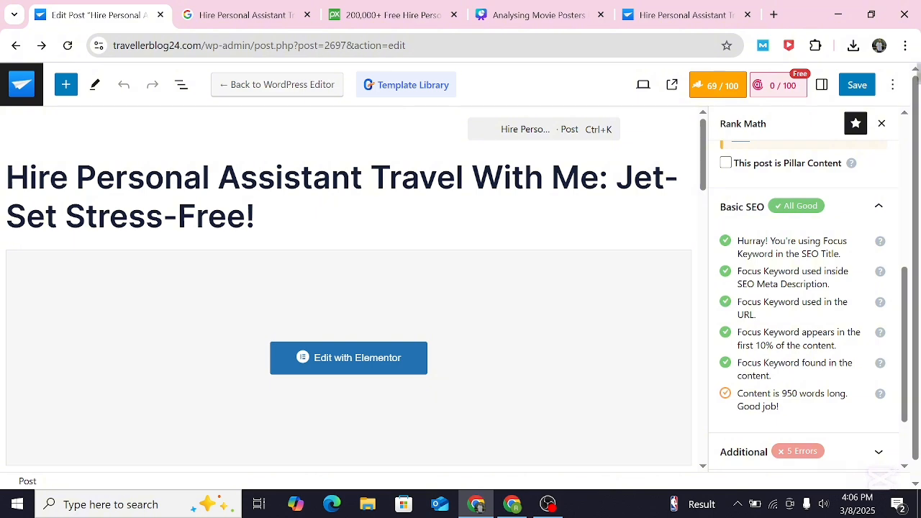
pyautogui.moveTo(903, 319); pyautogui.dragTo(909, 354)
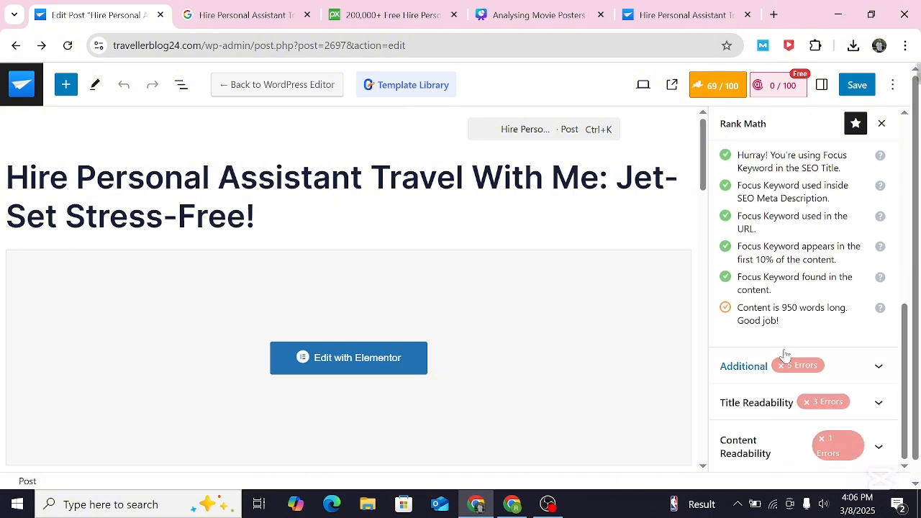
pyautogui.click(863, 373)
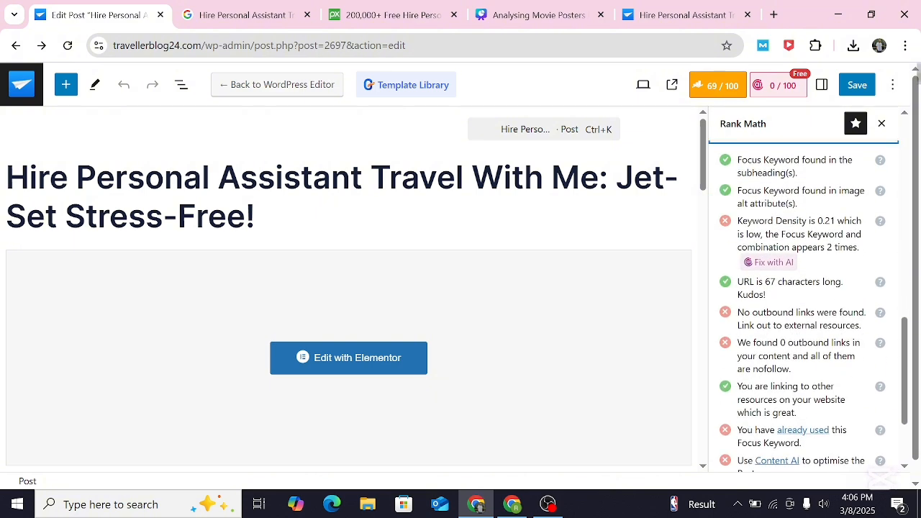
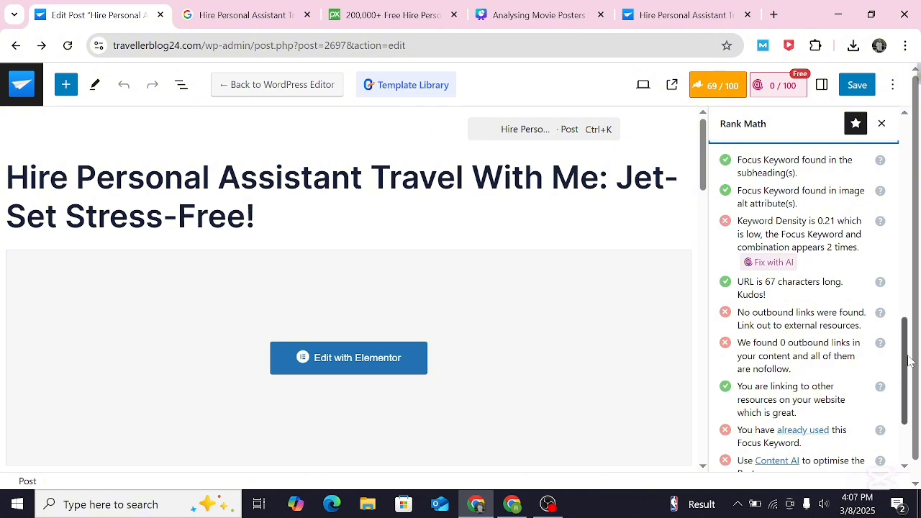
pyautogui.moveTo(907, 350); pyautogui.dragTo(908, 377)
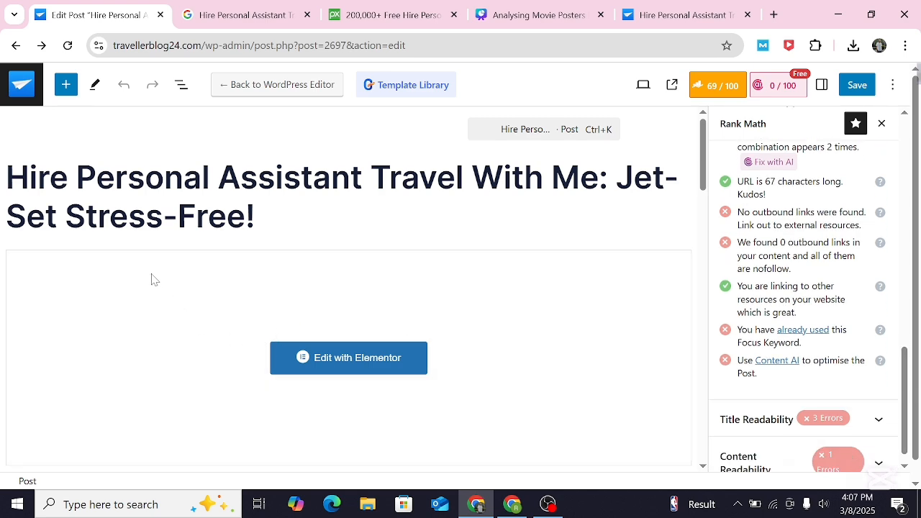
# Look over the live post's title, introduction and numbered sections in its browser tab.
pyautogui.click(639, 13)
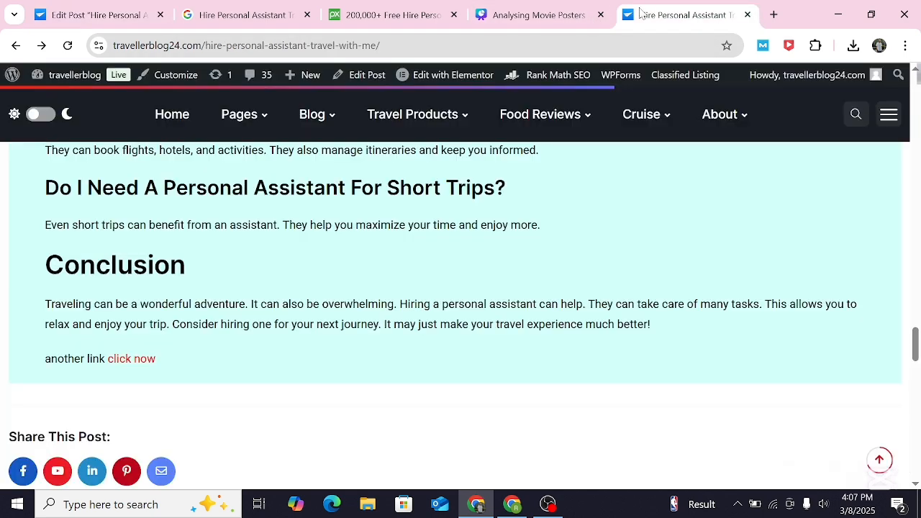
pyautogui.moveTo(914, 344); pyautogui.dragTo(914, 146)
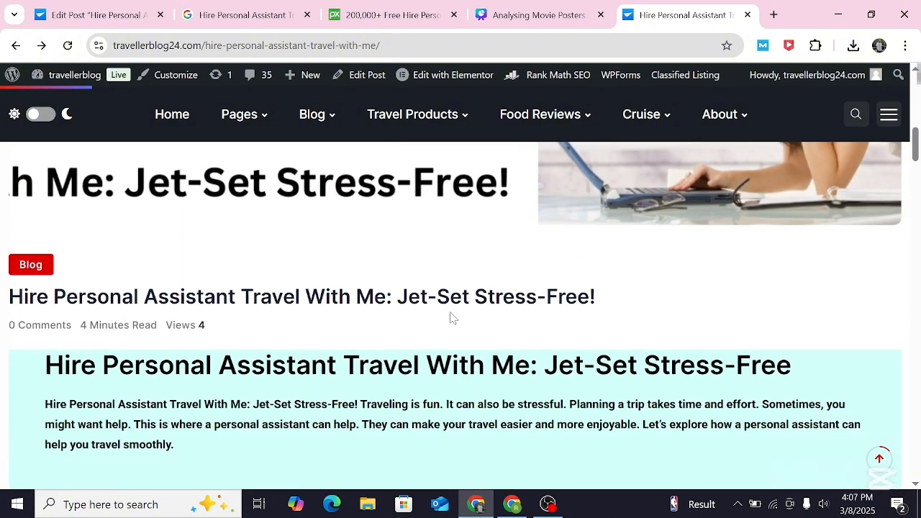
pyautogui.click(916, 223)
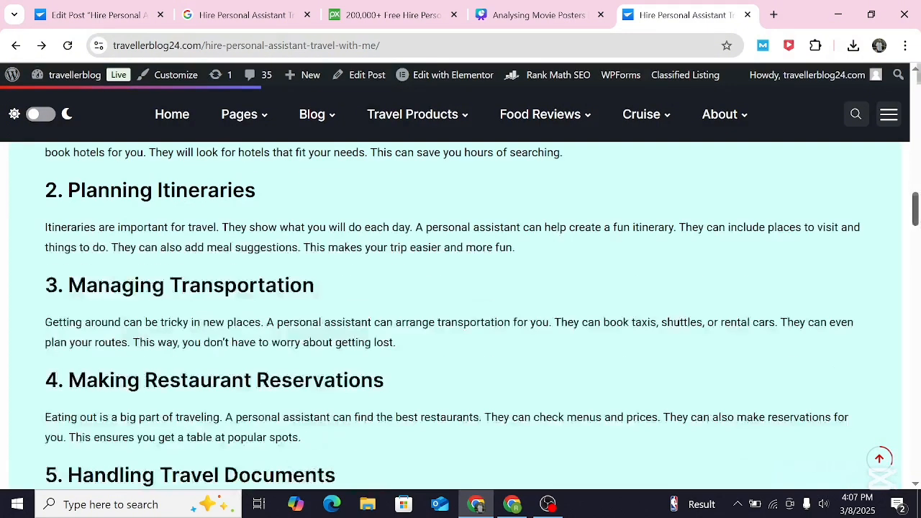
# Back in the post editor, examine Rank Math's Additional, Title Readability and Content Readability checks.
pyautogui.click(97, 15)
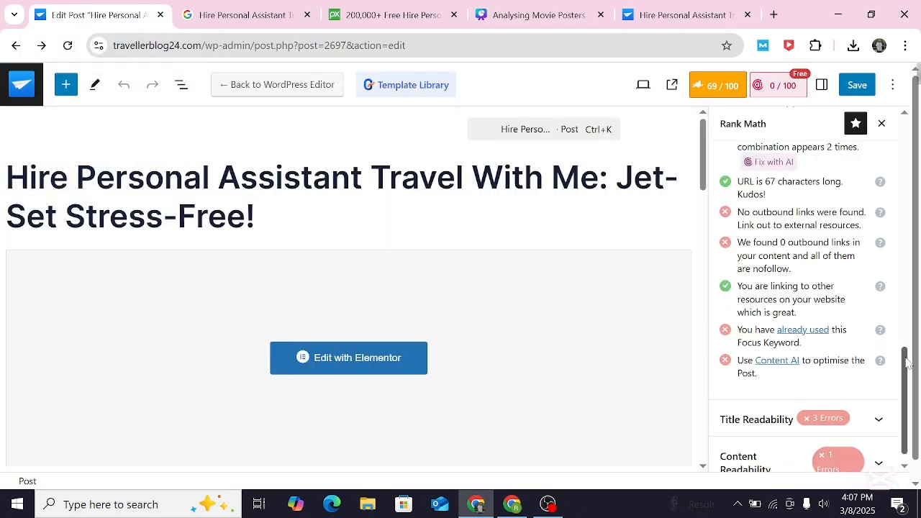
pyautogui.scroll(1, 910, 367)
pyautogui.scroll(-2, 910, 379)
pyautogui.scroll(2, 912, 379)
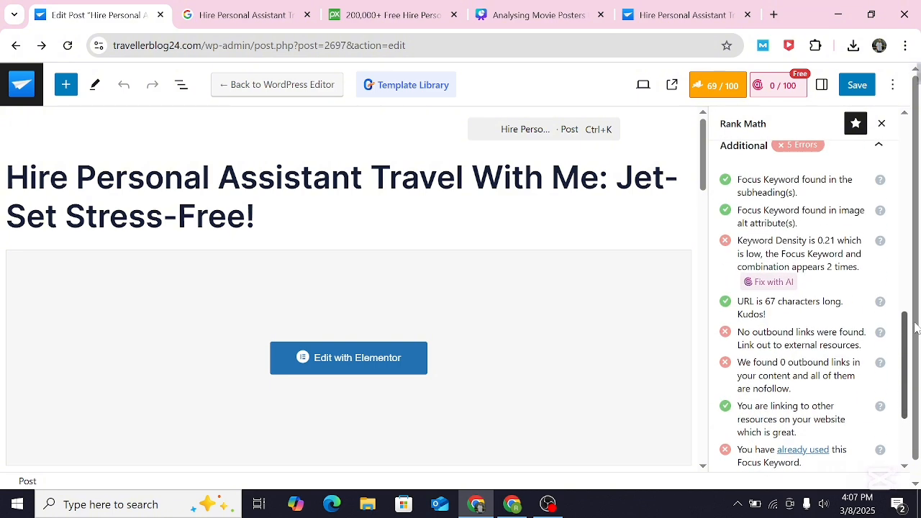
pyautogui.scroll(-2, 915, 328)
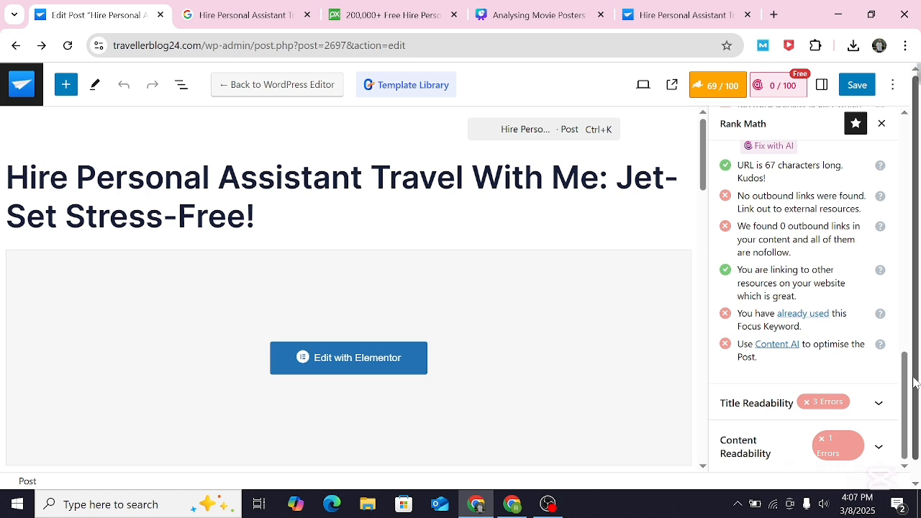
pyautogui.click(870, 408)
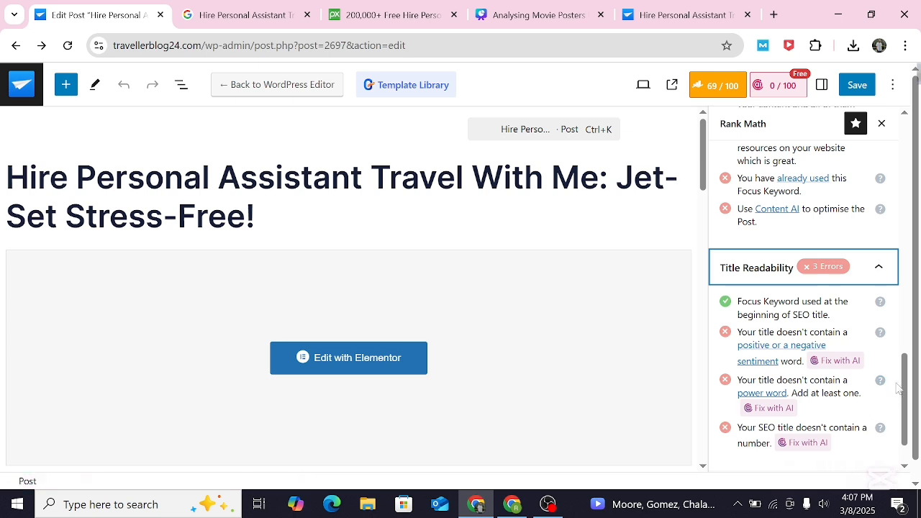
pyautogui.moveTo(905, 385); pyautogui.dragTo(906, 400)
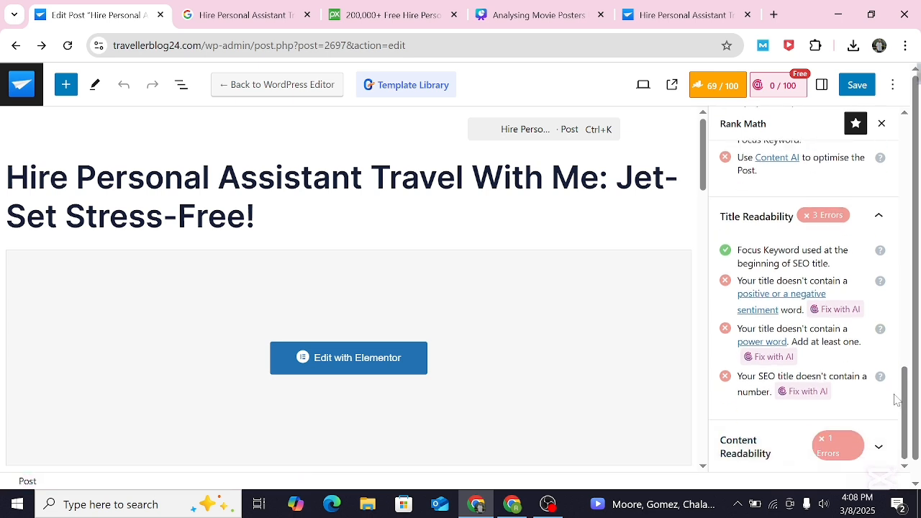
pyautogui.click(848, 455)
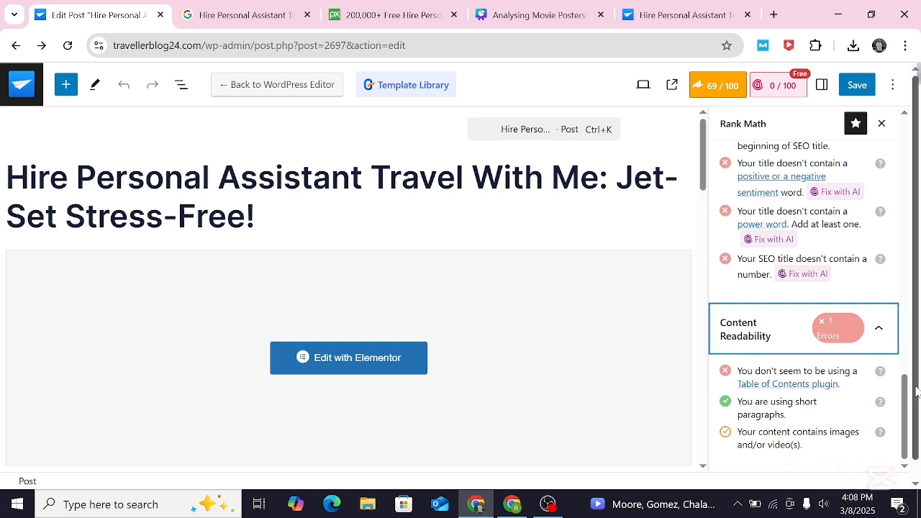
# Reopen "Hire Personal Assistant Travel With Me: Jet-Set Stress-Free!" from the posts list and save it to update its SEO score.
pyautogui.click(15, 47)
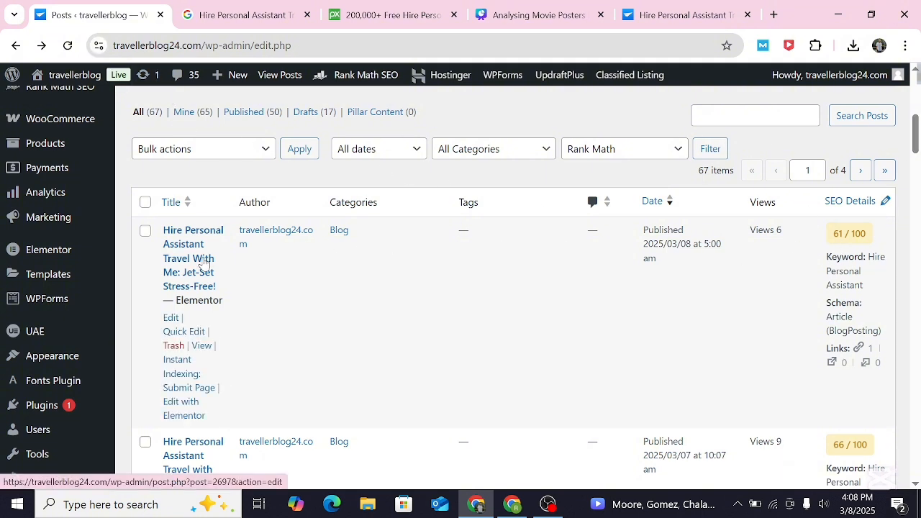
pyautogui.click(204, 263)
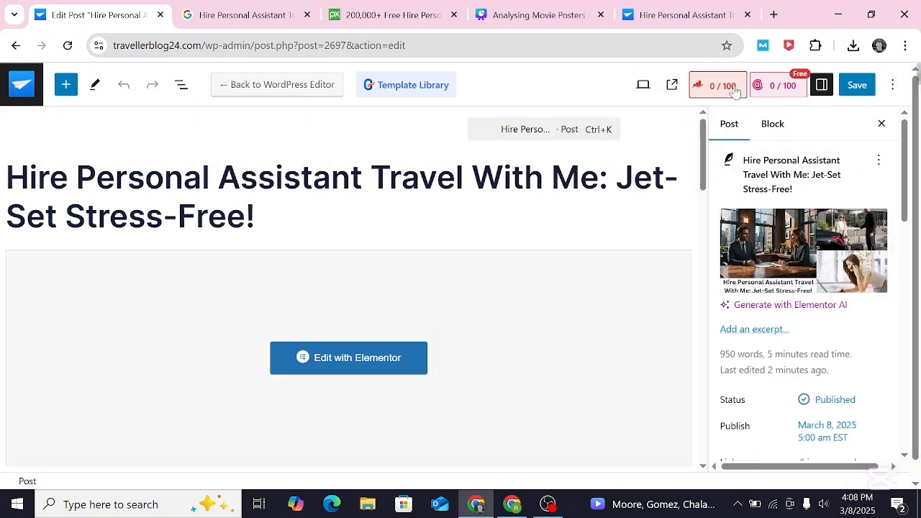
pyautogui.click(854, 85)
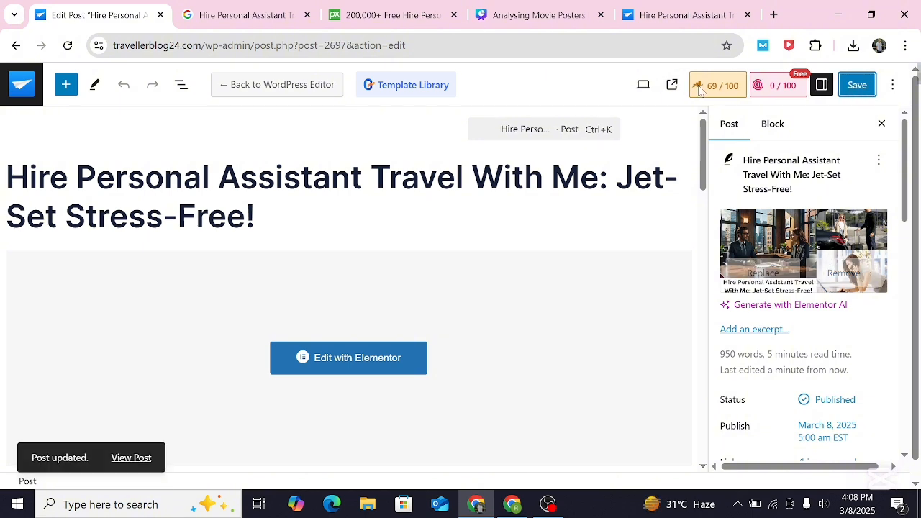
# Reload the live post in its browser tab and return to the post editor.
pyautogui.click(679, 15)
pyautogui.click(68, 46)
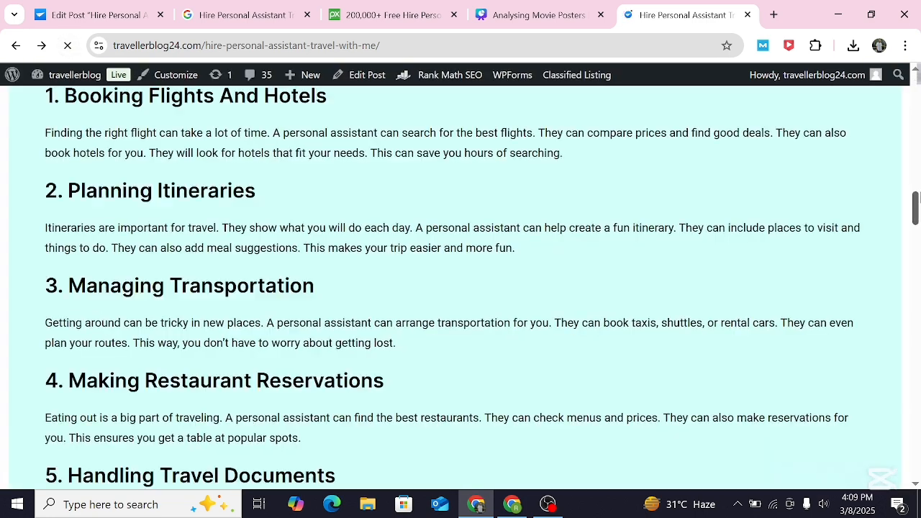
pyautogui.click(917, 140)
pyautogui.click(101, 15)
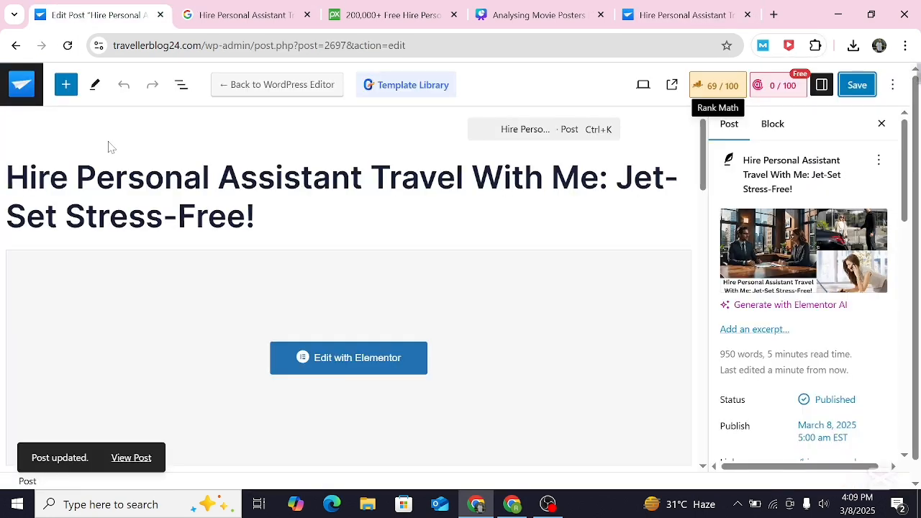
# Return to the posts list and check the SEO scores of the travel assistant post and the entries below it.
pyautogui.click(16, 45)
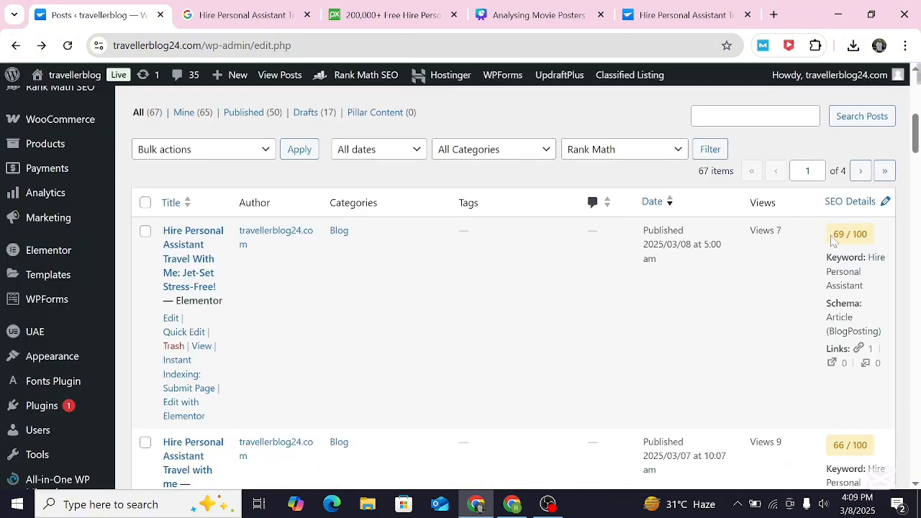
pyautogui.moveTo(829, 240); pyautogui.dragTo(877, 248)
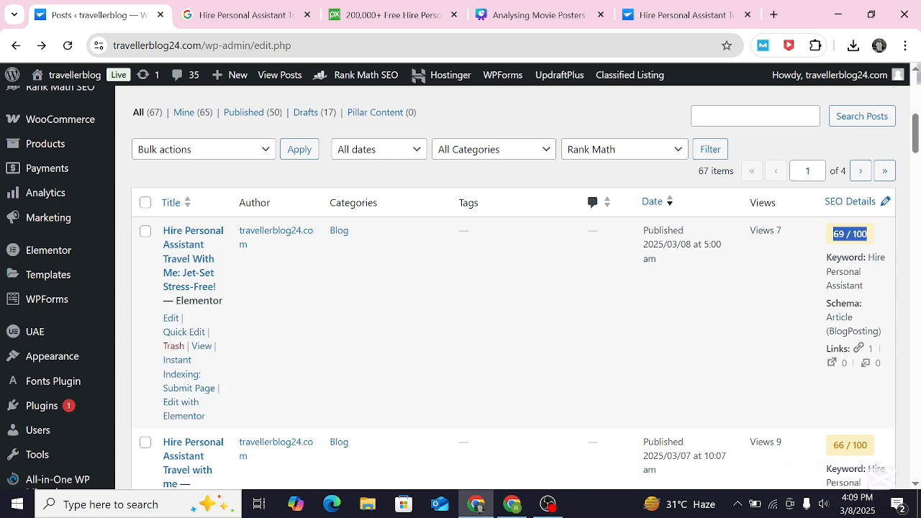
pyautogui.click(872, 247)
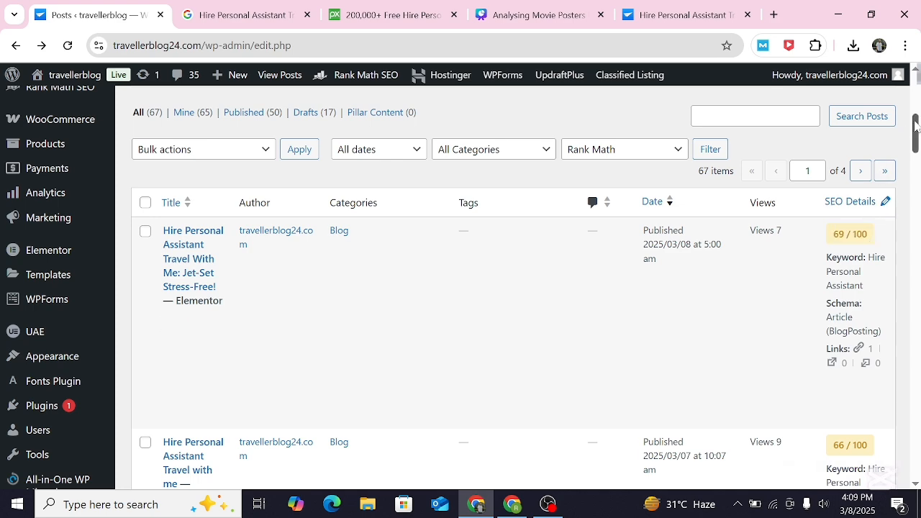
pyautogui.moveTo(916, 125); pyautogui.dragTo(917, 139)
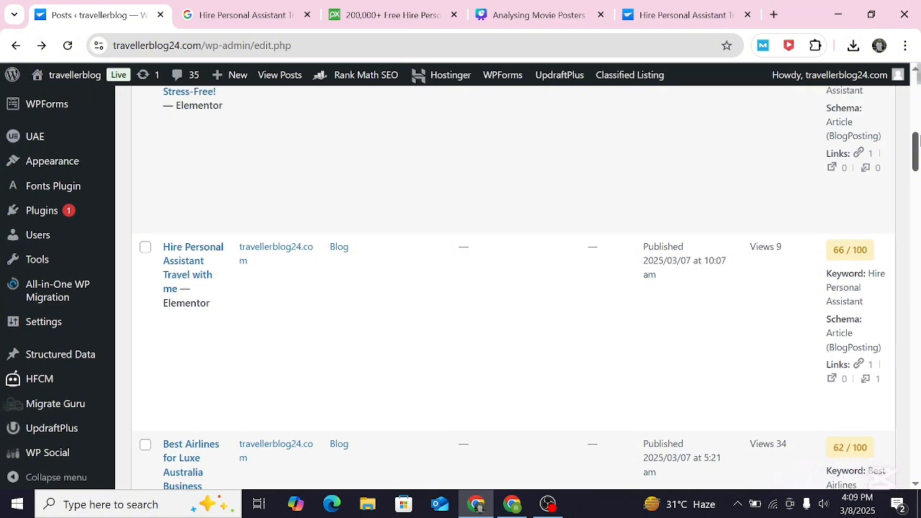
pyautogui.moveTo(142, 316)
# Open the last page of the posts list and examine the SEO scores of the oldest posts.
pyautogui.moveTo(916, 159); pyautogui.dragTo(916, 469)
pyautogui.click(884, 426)
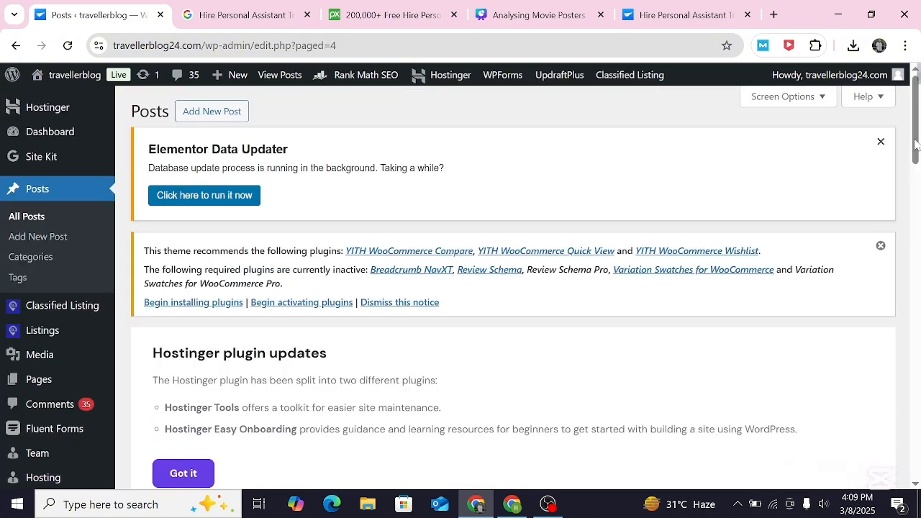
pyautogui.scroll(-6, 918, 121)
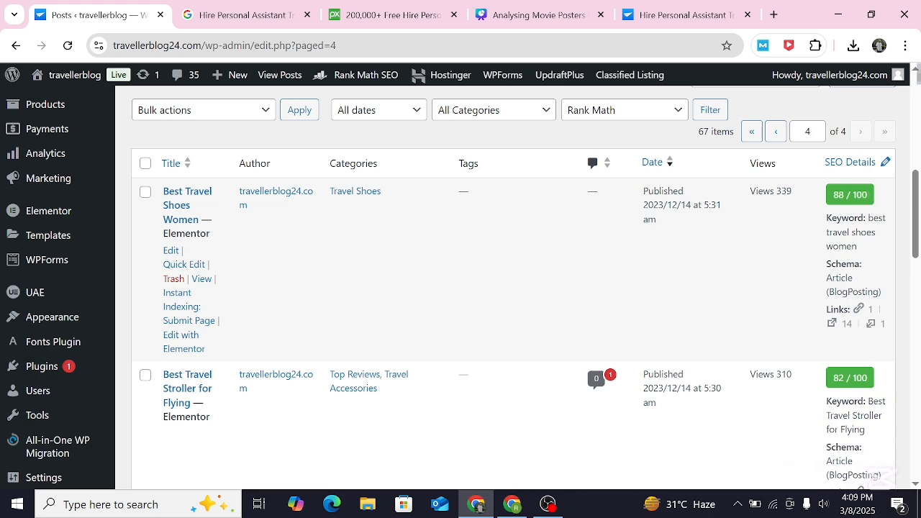
pyautogui.scroll(-5, 918, 281)
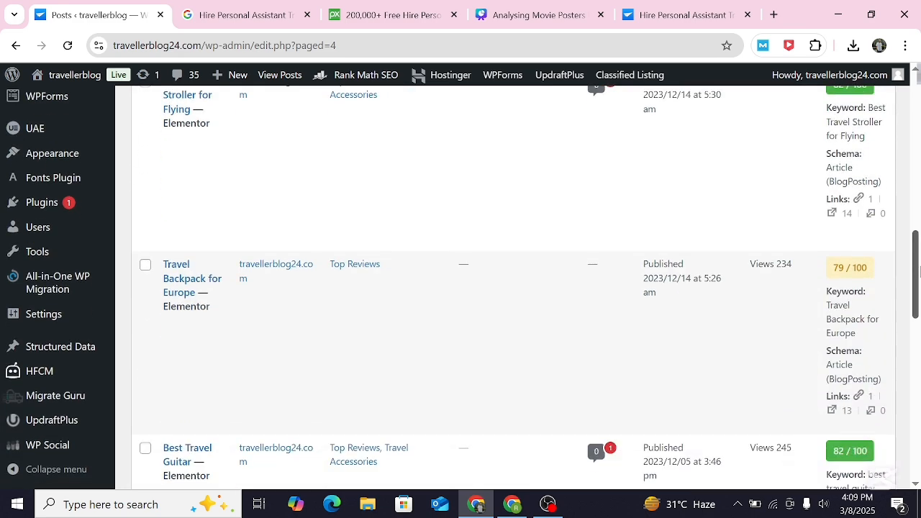
pyautogui.moveTo(809, 230)
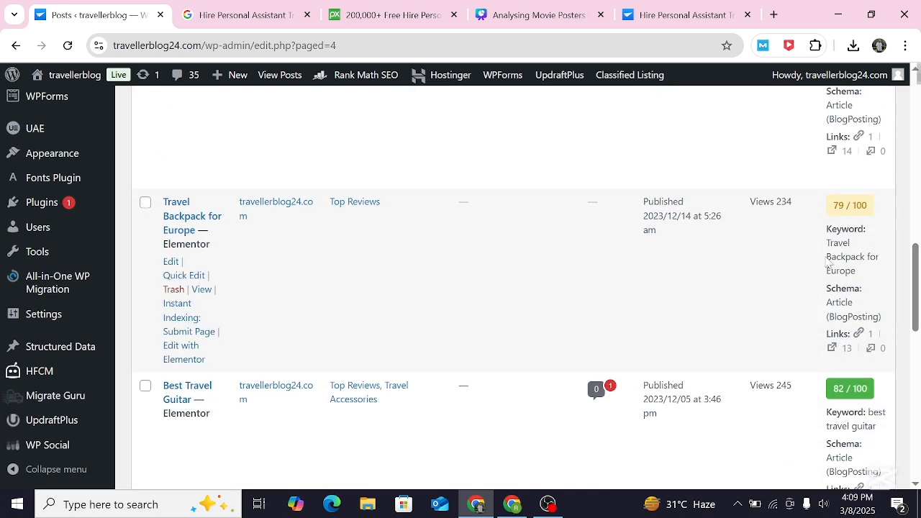
pyautogui.scroll(-5, 876, 371)
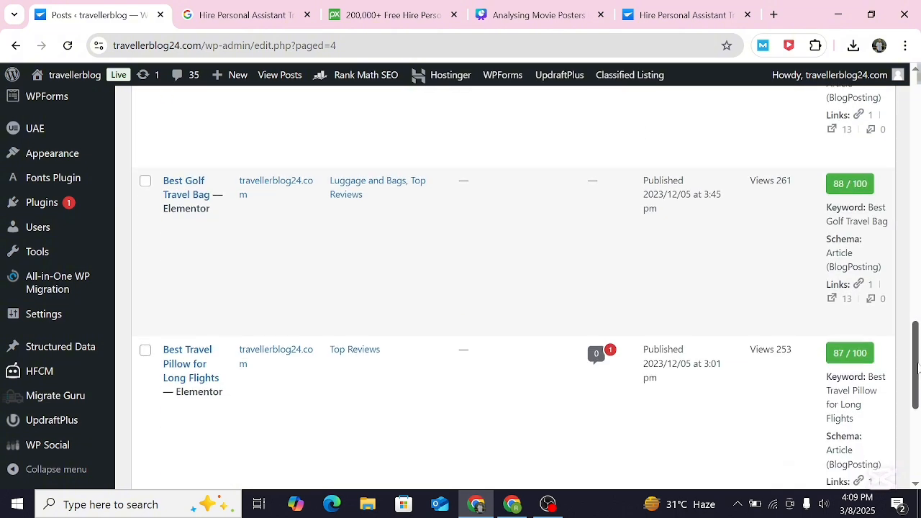
pyautogui.scroll(-4, 916, 385)
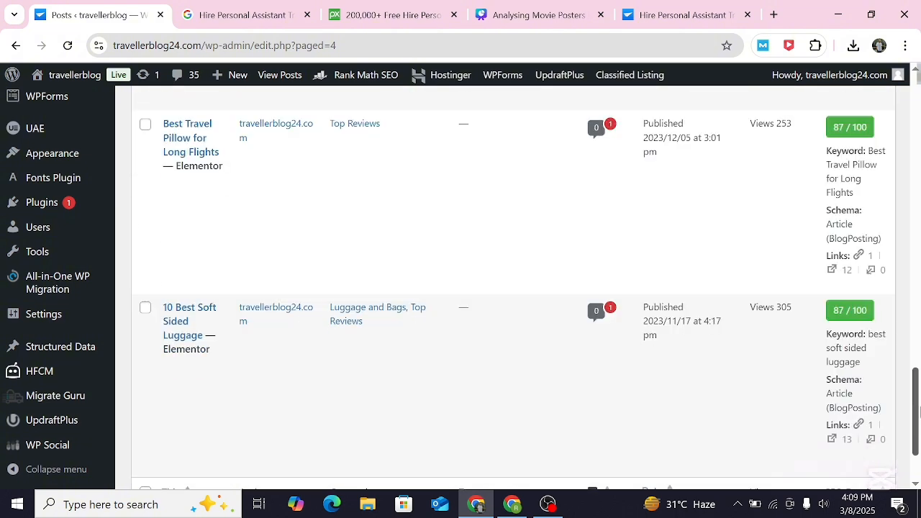
pyautogui.moveTo(827, 296)
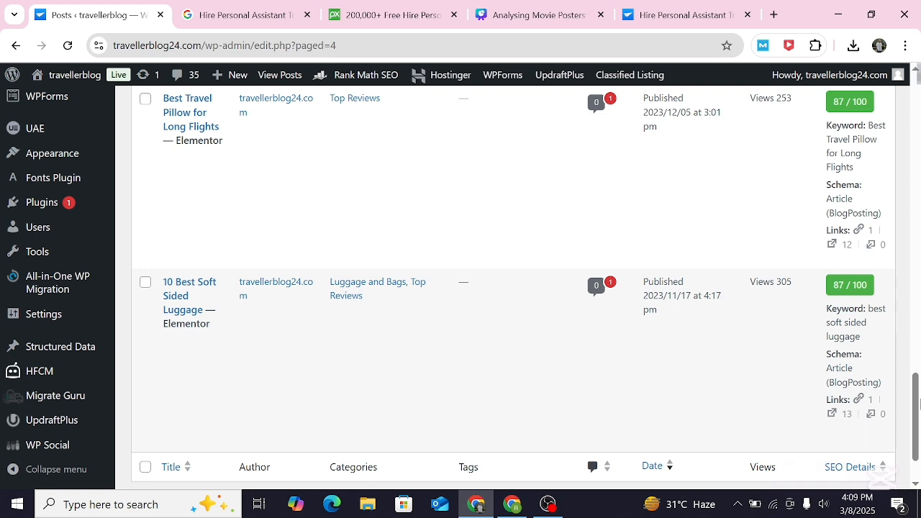
pyautogui.scroll(-1, 919, 448)
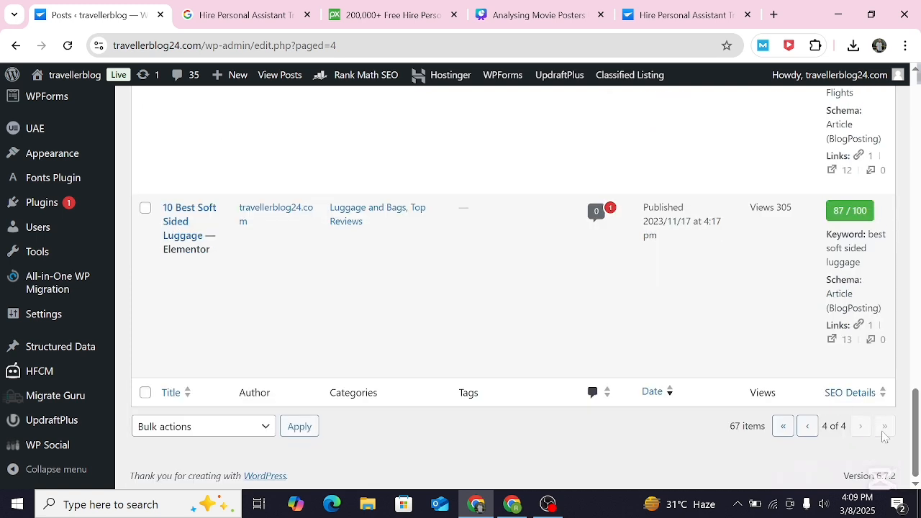
# Compare the SEO scores of older review posts such as Best Travel Stroller for Flying, Best Golf Travel Bag and Best Travel Guitar.
pyautogui.moveTo(874, 363)
pyautogui.moveTo(918, 430); pyautogui.dragTo(918, 323)
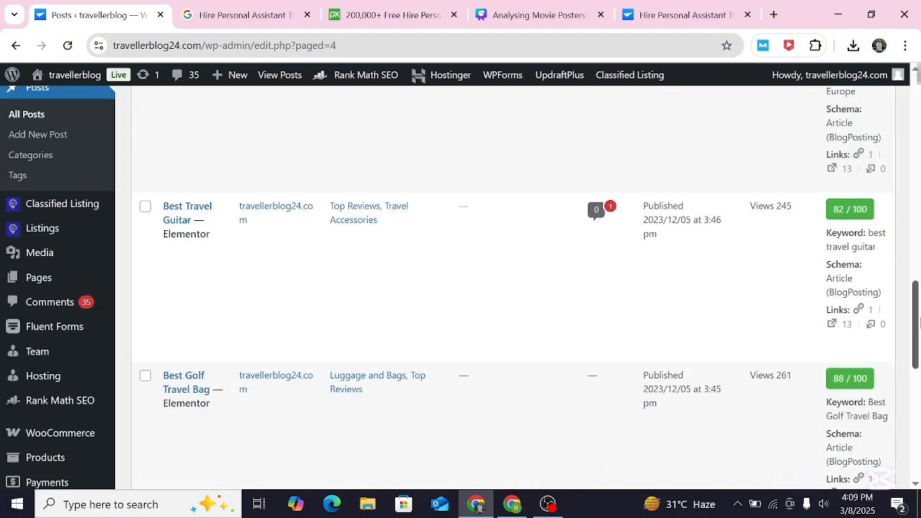
pyautogui.moveTo(918, 323); pyautogui.dragTo(919, 251)
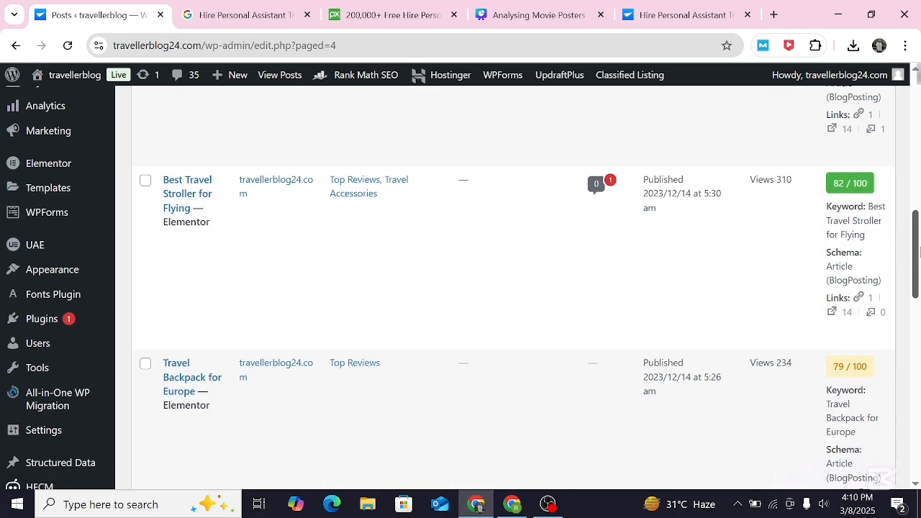
pyautogui.moveTo(831, 196)
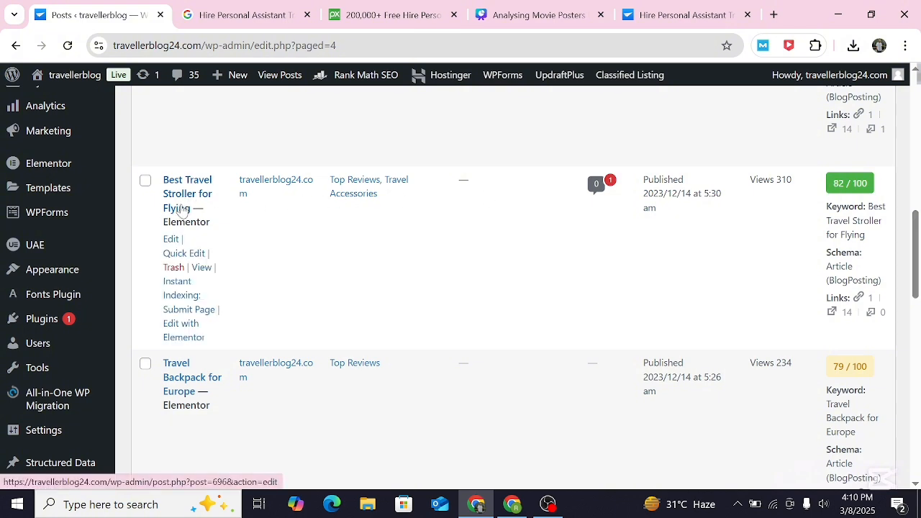
pyautogui.moveTo(919, 237); pyautogui.dragTo(918, 320)
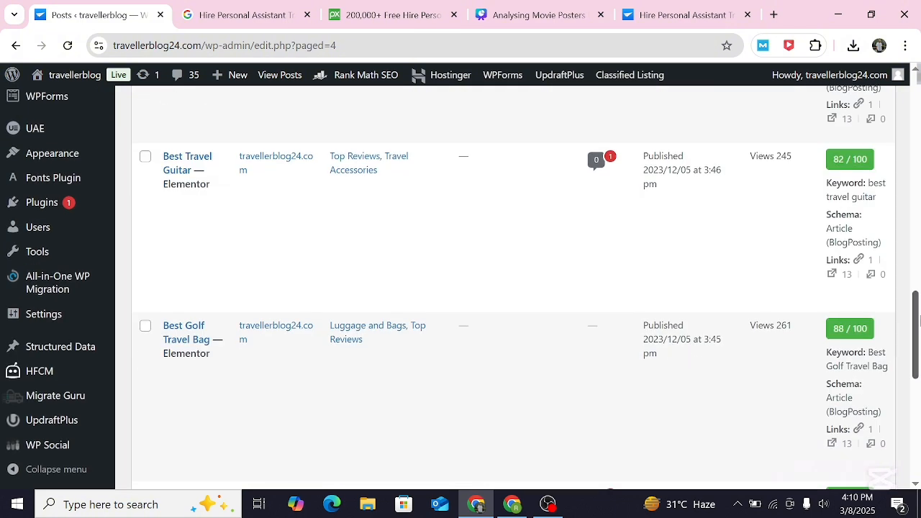
pyautogui.moveTo(173, 344)
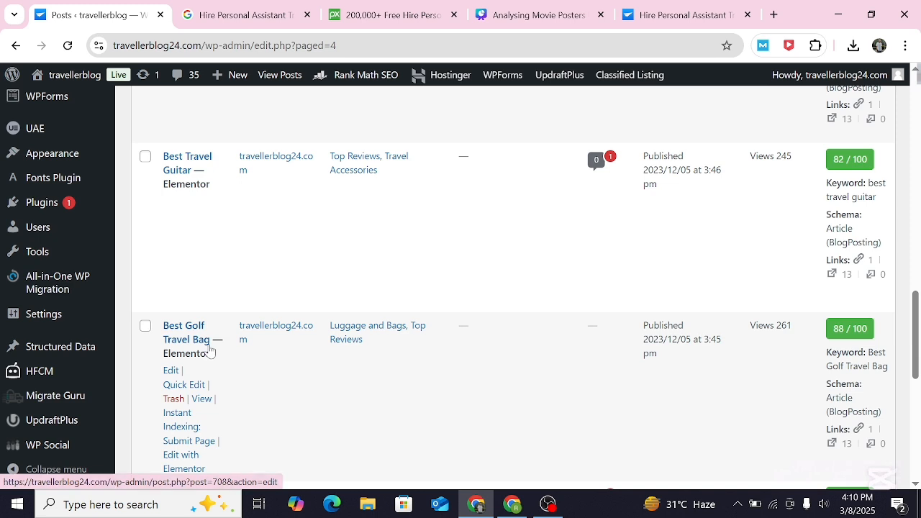
pyautogui.moveTo(193, 216)
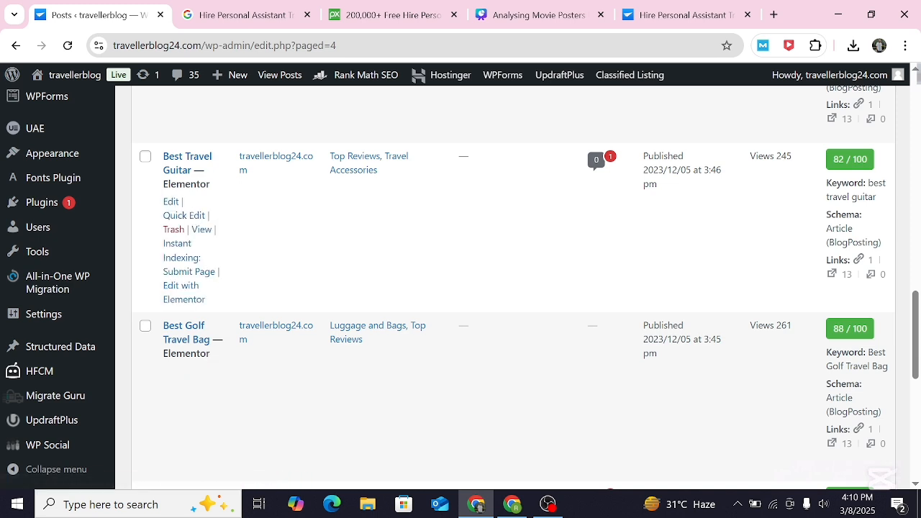
# Go back from the live travel assistant post to the site's homepage and return to the posts list.
pyautogui.click(684, 15)
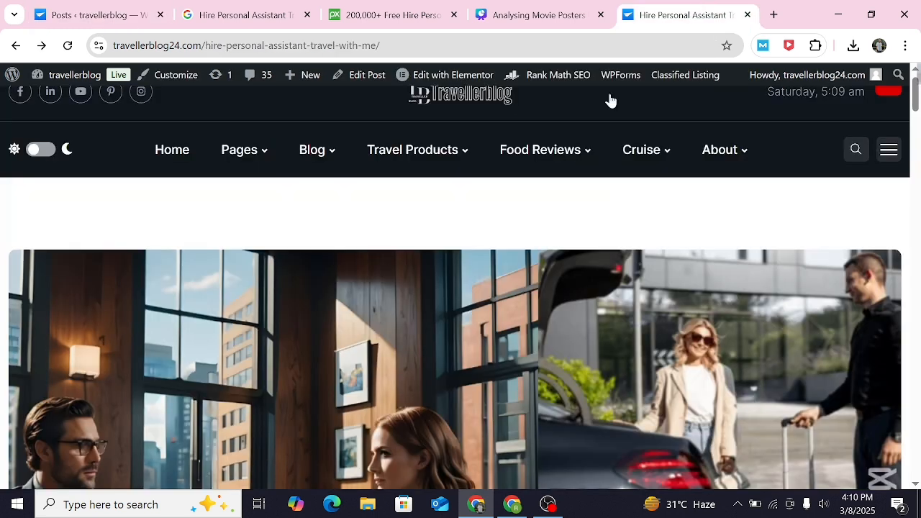
pyautogui.click(16, 45)
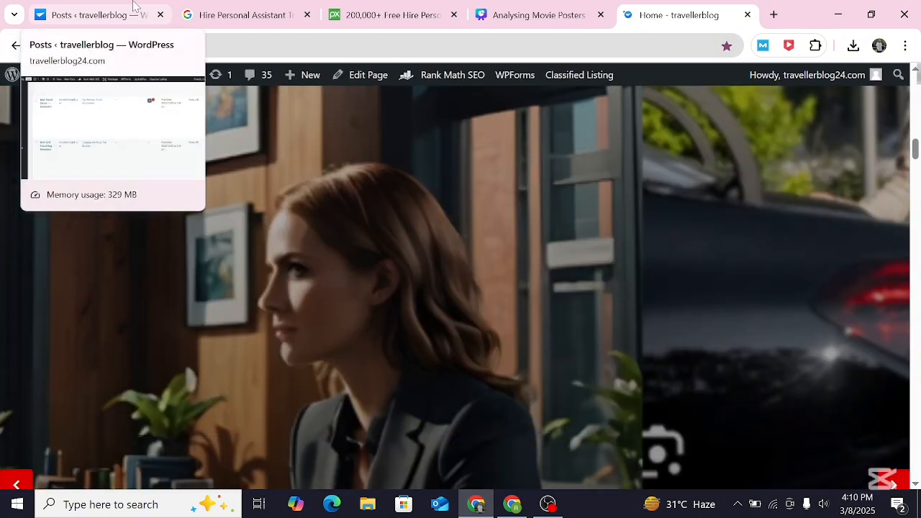
pyautogui.click(133, 6)
# Open the first page of the posts list and examine the SEO details of the two travel assistant posts.
pyautogui.moveTo(918, 327); pyautogui.dragTo(919, 448)
pyautogui.click(782, 425)
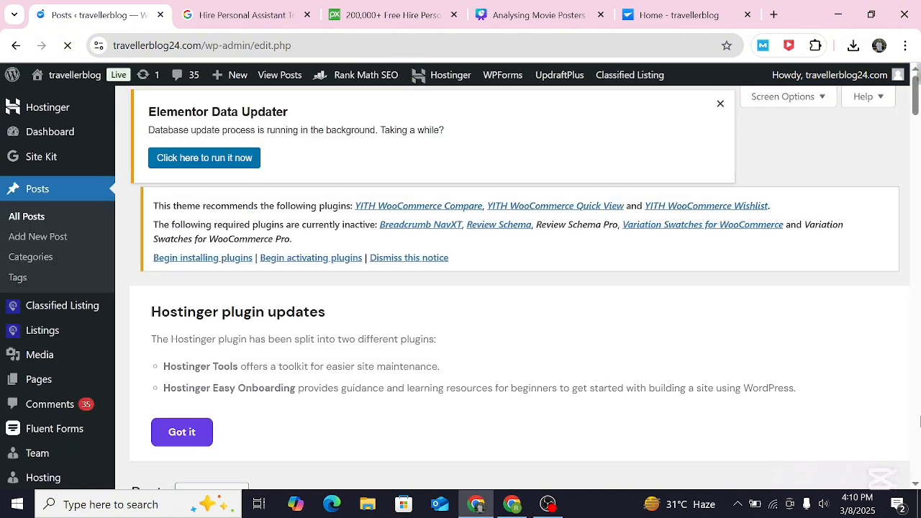
pyautogui.moveTo(916, 104); pyautogui.dragTo(916, 147)
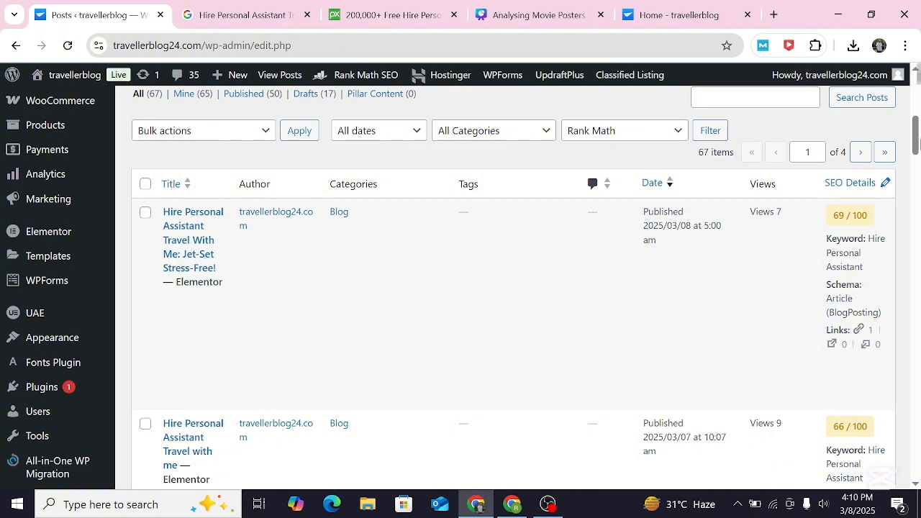
pyautogui.moveTo(917, 128); pyautogui.dragTo(917, 138)
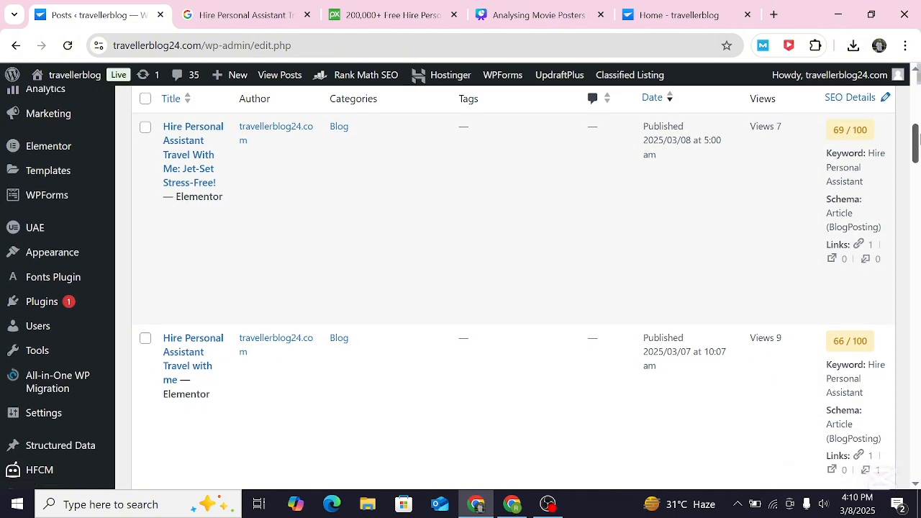
pyautogui.moveTo(917, 138)
pyautogui.mouseDown()
pyautogui.moveTo(918, 173)
pyautogui.moveTo(918, 137)
pyautogui.mouseUp()
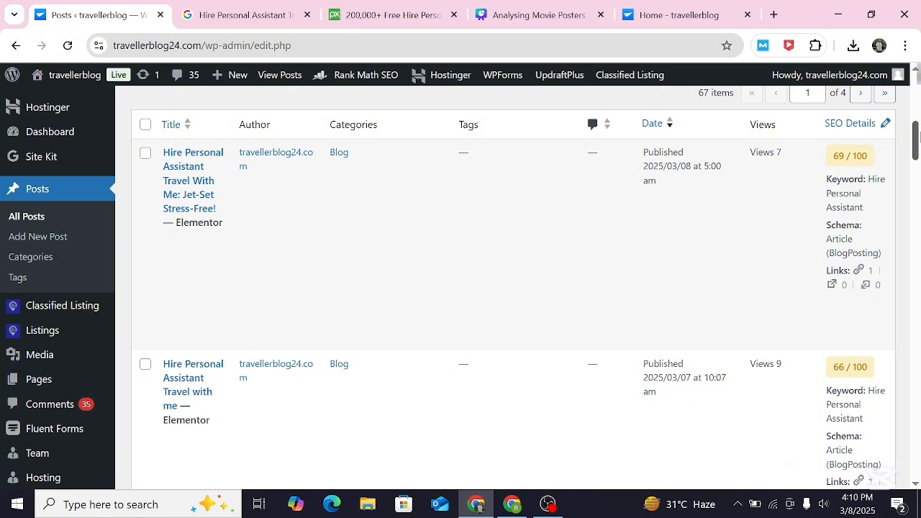